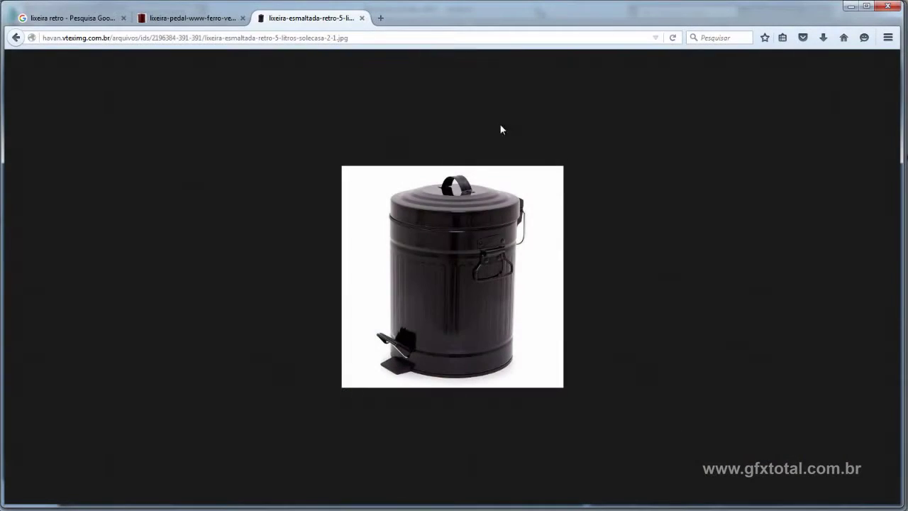
# Compare the red pedal bin and black retro bin reference photos before modelling.
pyautogui.click(191, 18)
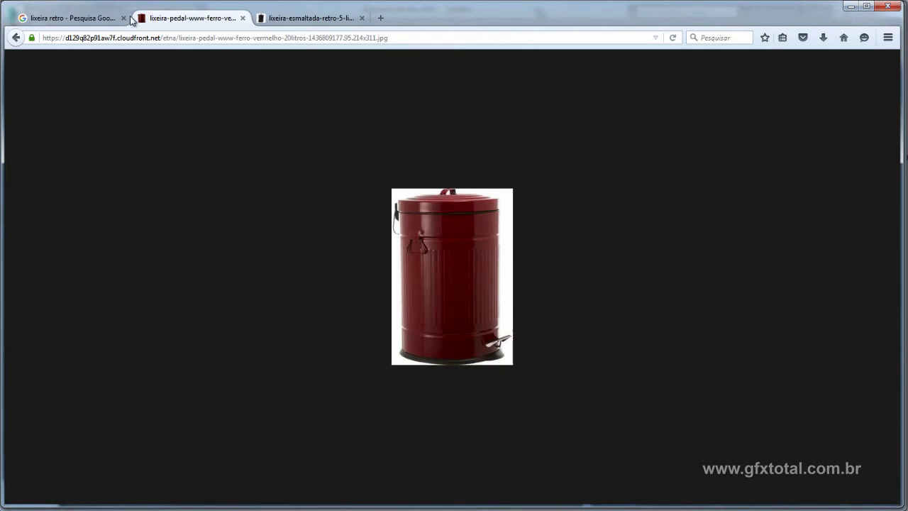
pyautogui.click(69, 19)
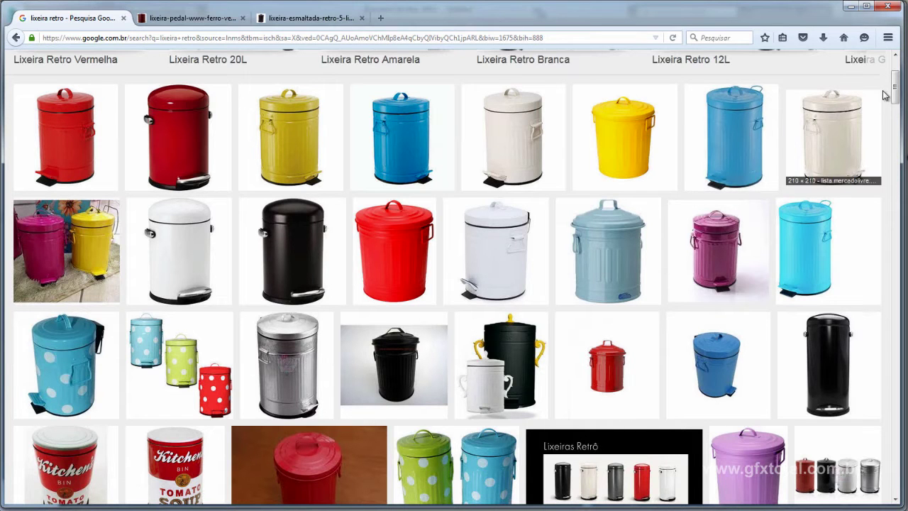
pyautogui.moveTo(896, 90); pyautogui.dragTo(895, 104)
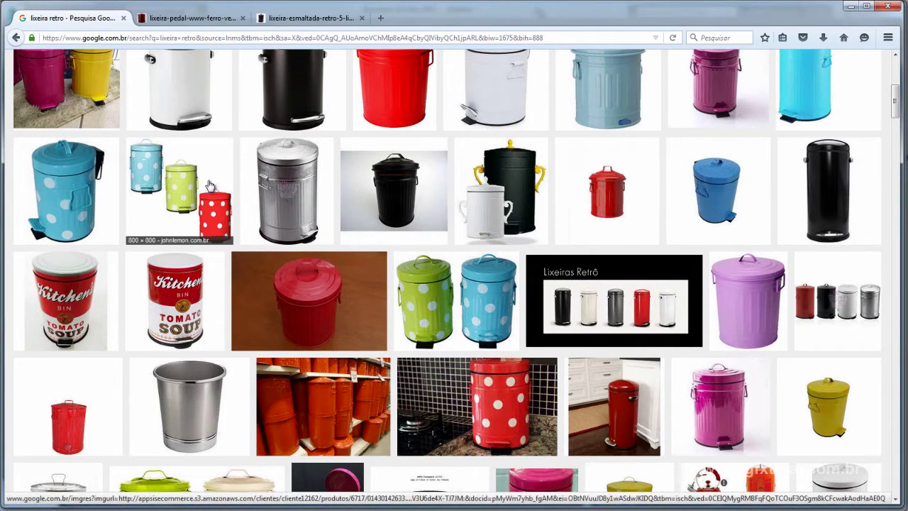
pyautogui.scroll(5, 220, 276)
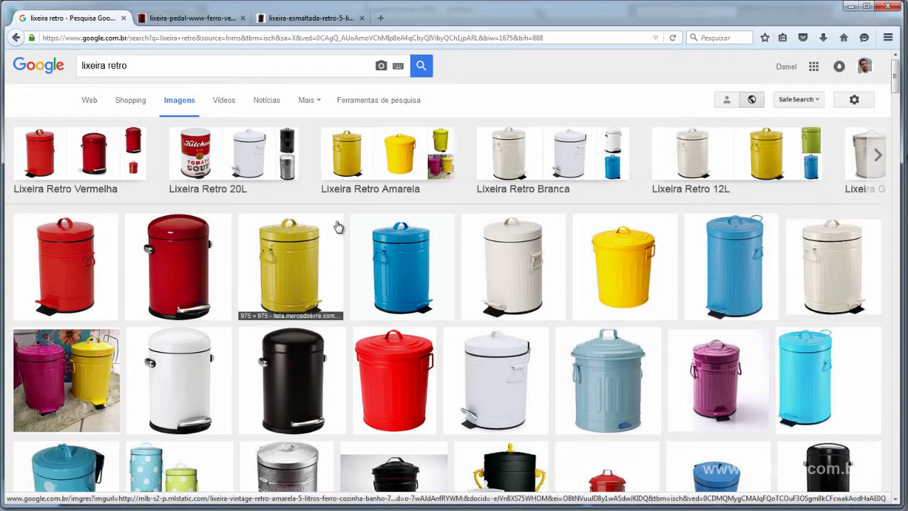
pyautogui.scroll(-1, 334, 226)
pyautogui.scroll(-2, 323, 217)
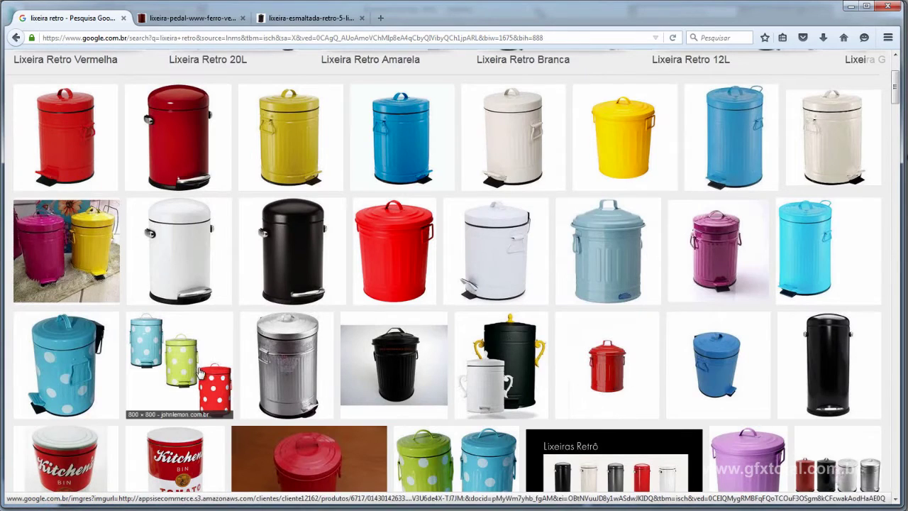
pyautogui.scroll(-3, 624, 333)
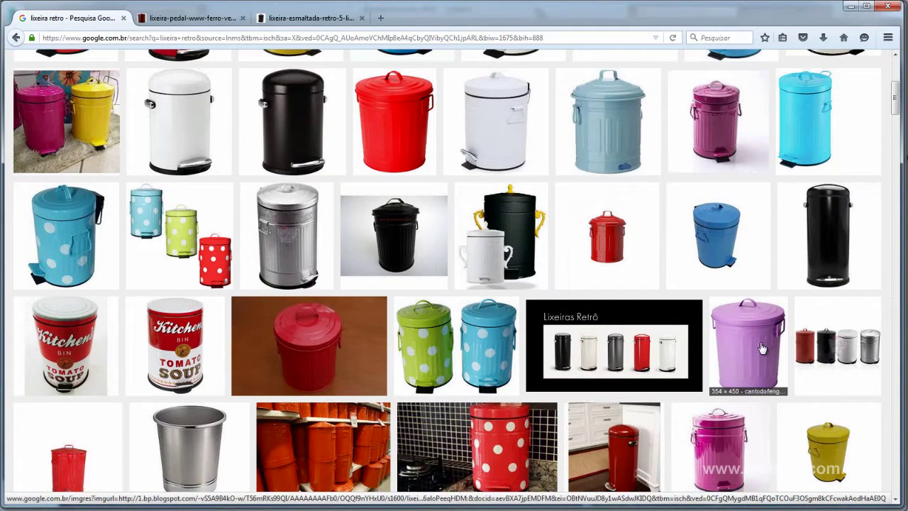
pyautogui.scroll(10, 784, 313)
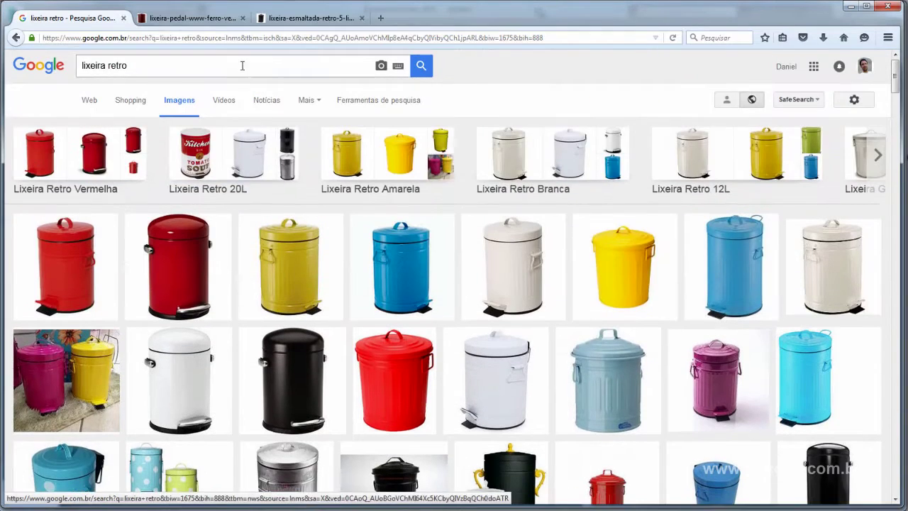
pyautogui.click(195, 19)
pyautogui.click(263, 22)
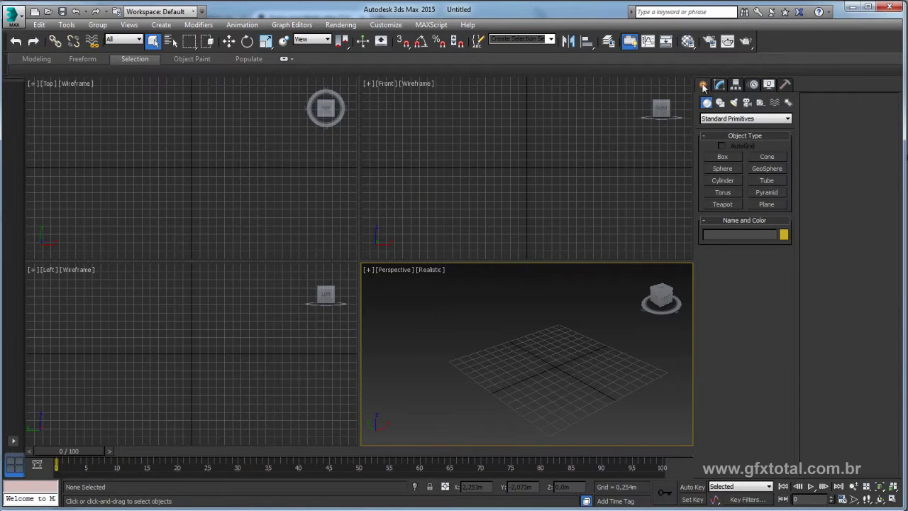
# Create a cylinder about 0.694m radius and 1.81m tall, then maximize the Perspective viewport.
pyautogui.click(726, 180)
pyautogui.moveTo(553, 367); pyautogui.dragTo(587, 369)
pyautogui.click(592, 291)
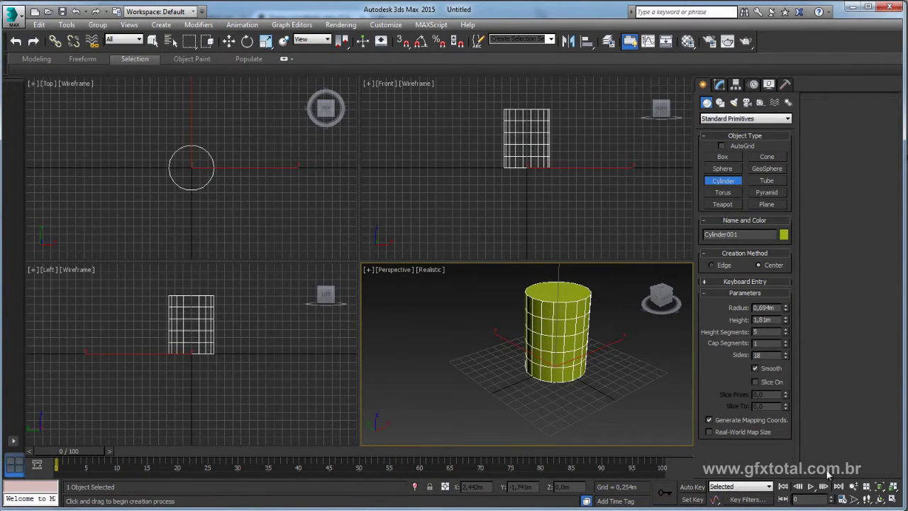
pyautogui.click(892, 499)
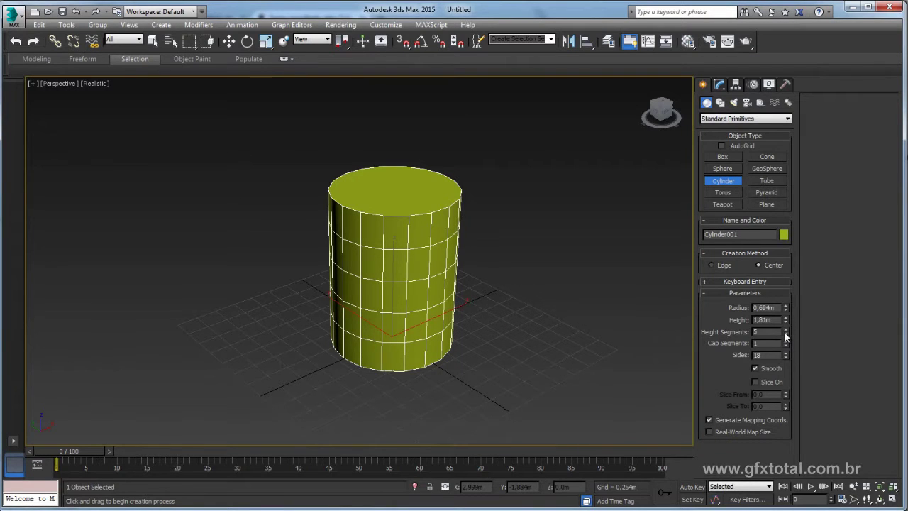
# Reset the cylinder to 1 height segment and set its sides to 36, recentring the view.
pyautogui.rightClick(785, 334)
pyautogui.doubleClick(771, 355)
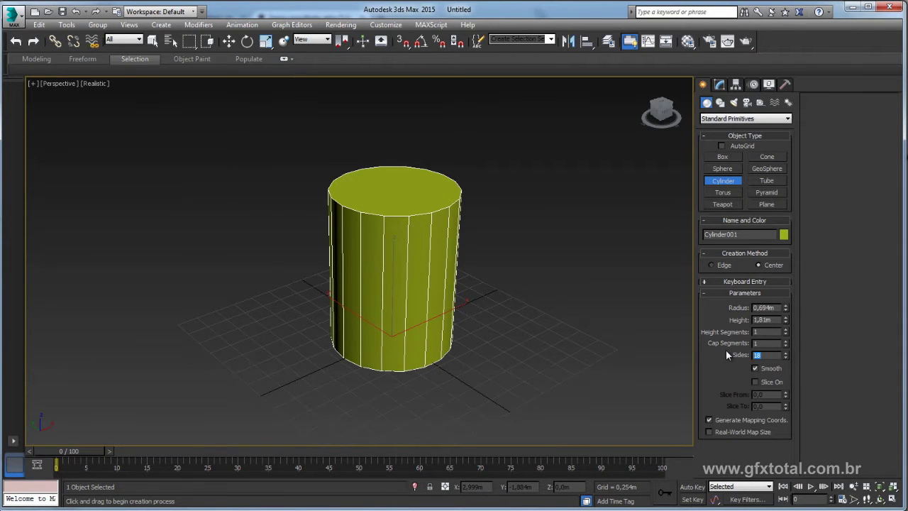
pyautogui.write('25')
pyautogui.press('Return')
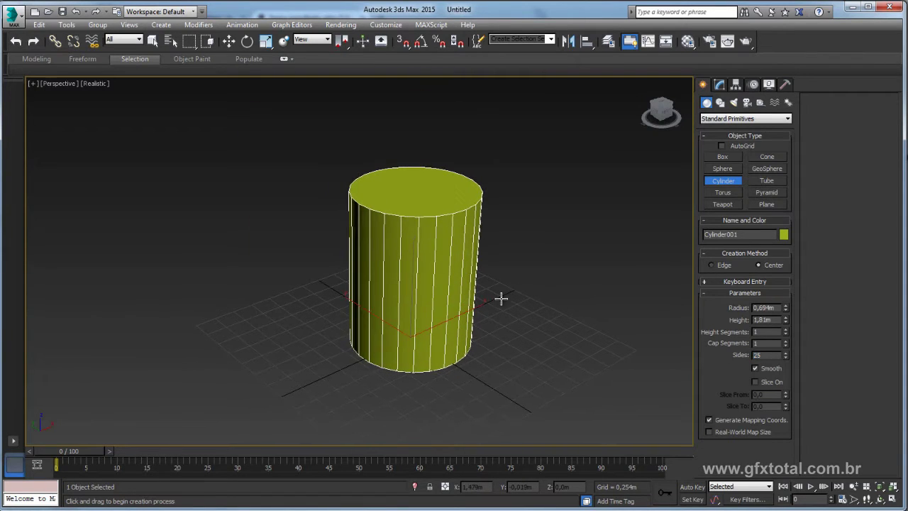
pyautogui.scroll(3, 501, 298)
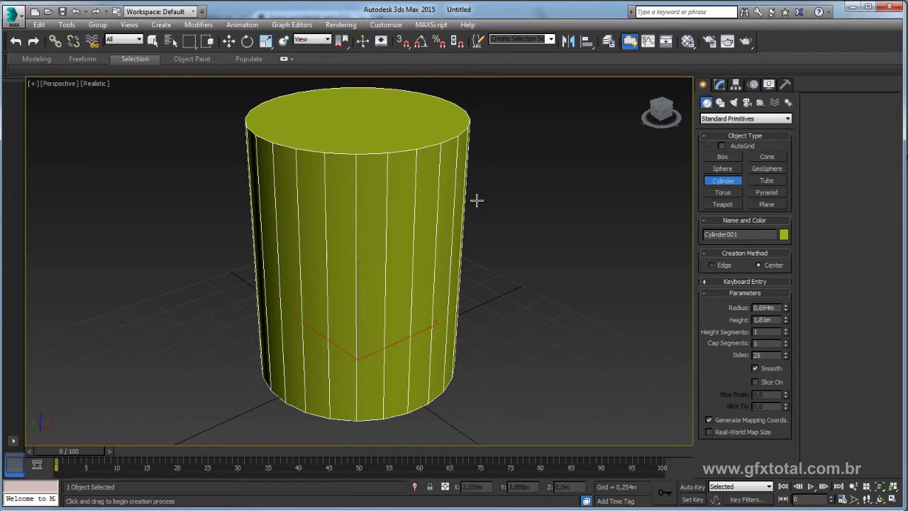
pyautogui.scroll(-3, 336, 125)
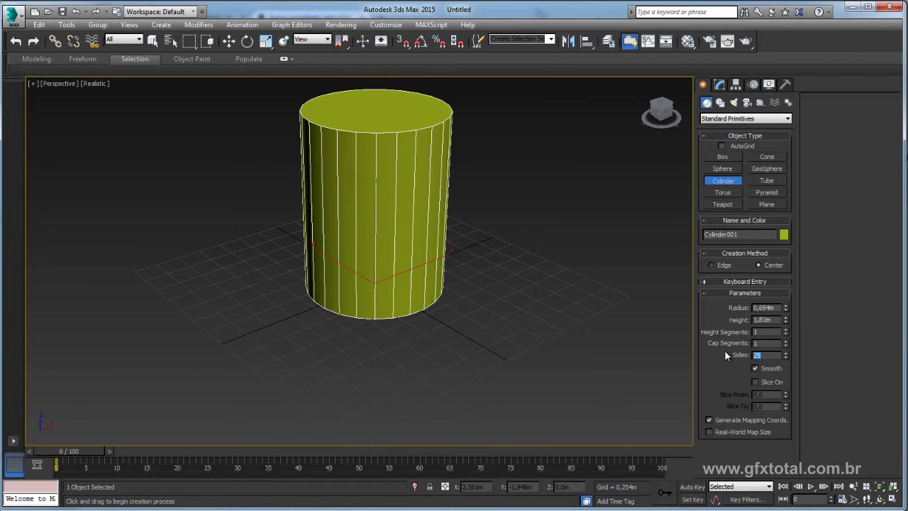
pyautogui.write('36')
pyautogui.press('Return')
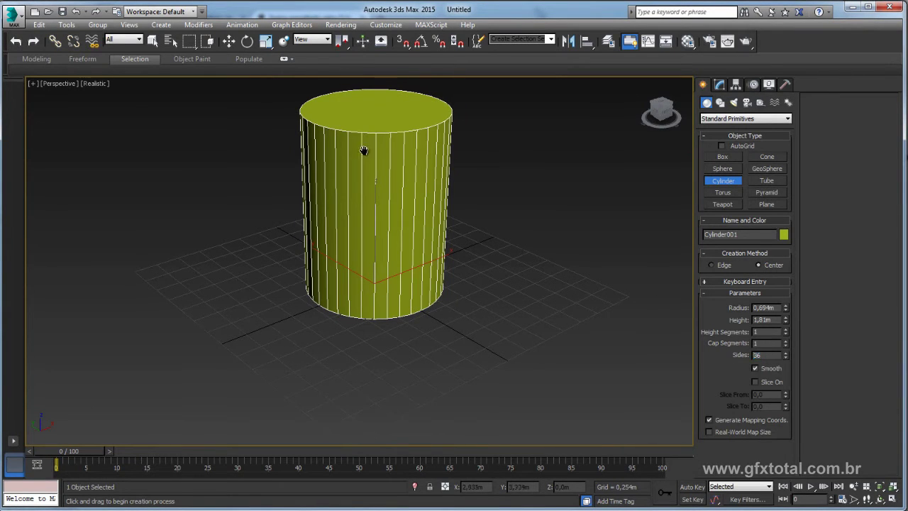
pyautogui.moveTo(363, 150); pyautogui.dragTo(395, 183, button='middle')
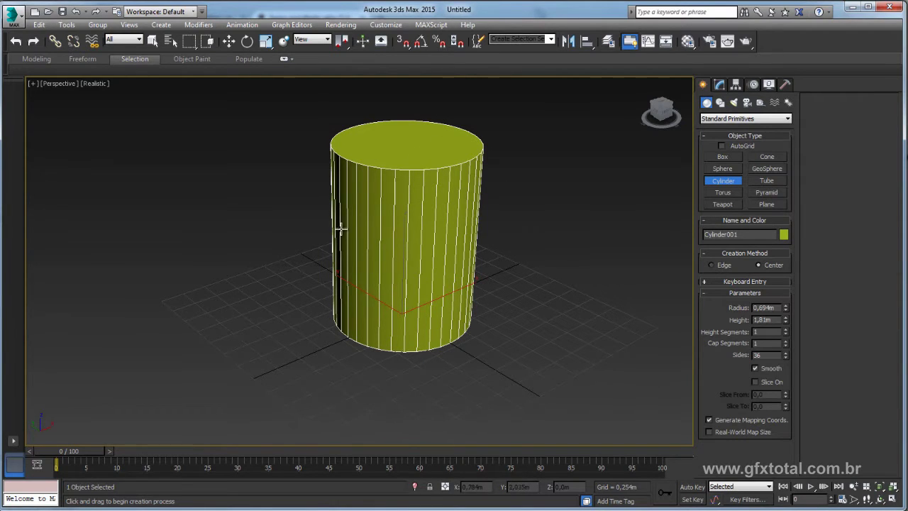
pyautogui.moveTo(341, 228); pyautogui.dragTo(355, 229, button='middle')
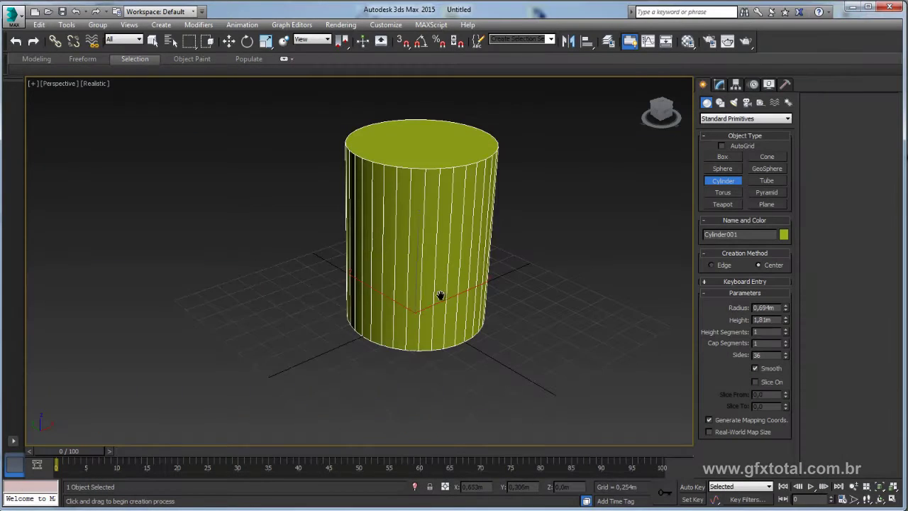
# Pan, zoom and orbit in close on the cylinder's top rim to inspect its faceting.
pyautogui.moveTo(441, 295); pyautogui.dragTo(426, 325, button='middle')
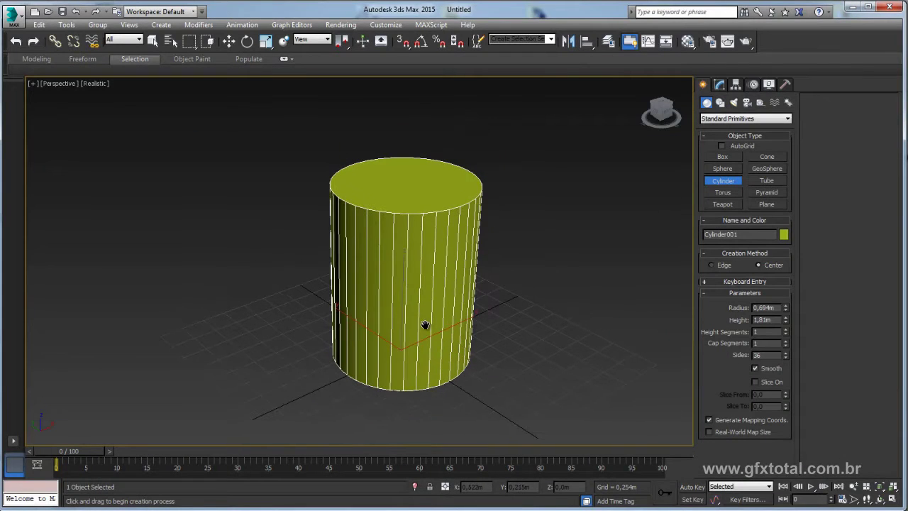
pyautogui.scroll(2, 362, 266)
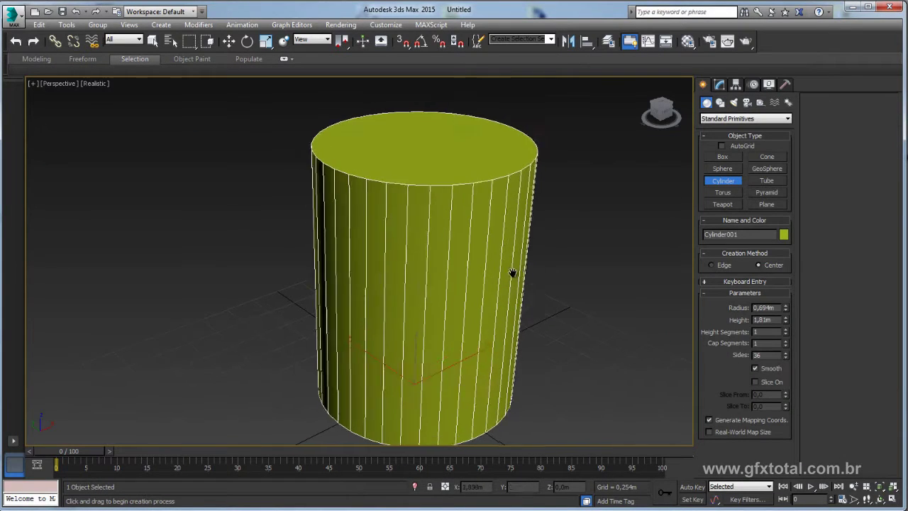
pyautogui.moveTo(513, 271); pyautogui.dragTo(464, 260, button='middle')
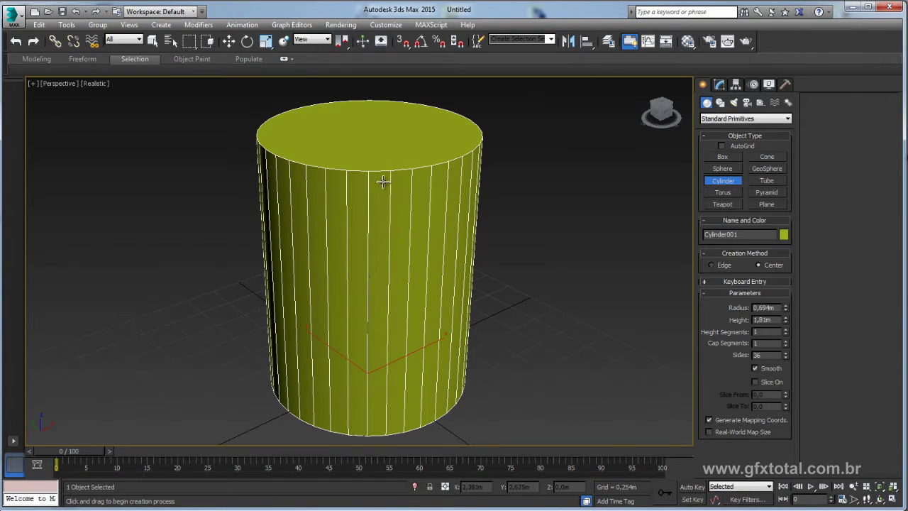
pyautogui.moveTo(377, 197)
pyautogui.keyDown('alt'); pyautogui.mouseDown(button='middle')
pyautogui.moveTo(377, 335)
pyautogui.moveTo(314, 284)
pyautogui.mouseUp(button='middle'); pyautogui.keyUp('alt')
pyautogui.scroll(5, 377, 308)
pyautogui.scroll(3, 381, 305)
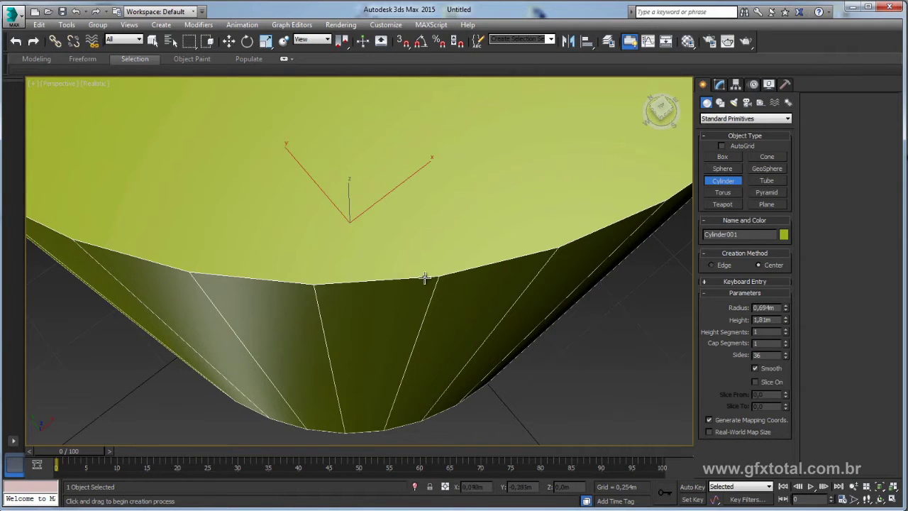
# Work out 36×2 in the calculator and set the cylinder's Sides to 72.
pyautogui.doubleClick(763, 352)
pyautogui.write('36')
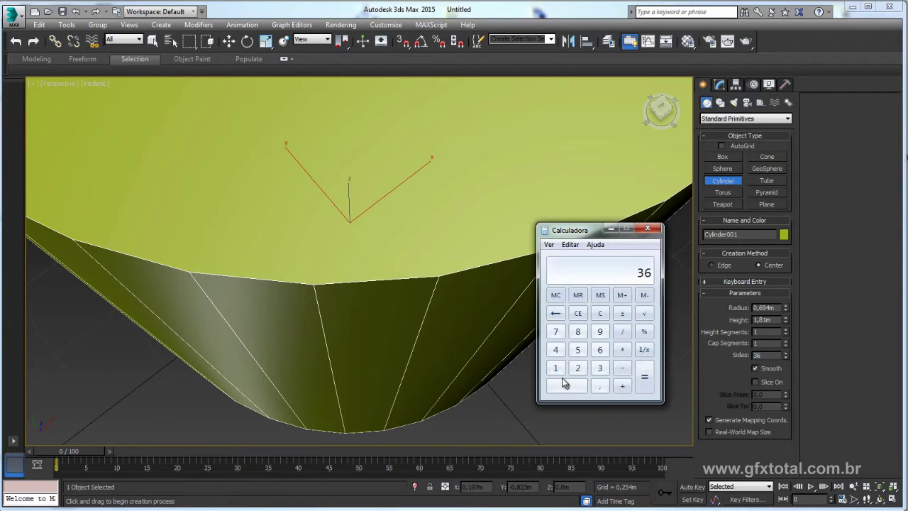
pyautogui.write('*2')
pyautogui.press('Return')
pyautogui.click(610, 228)
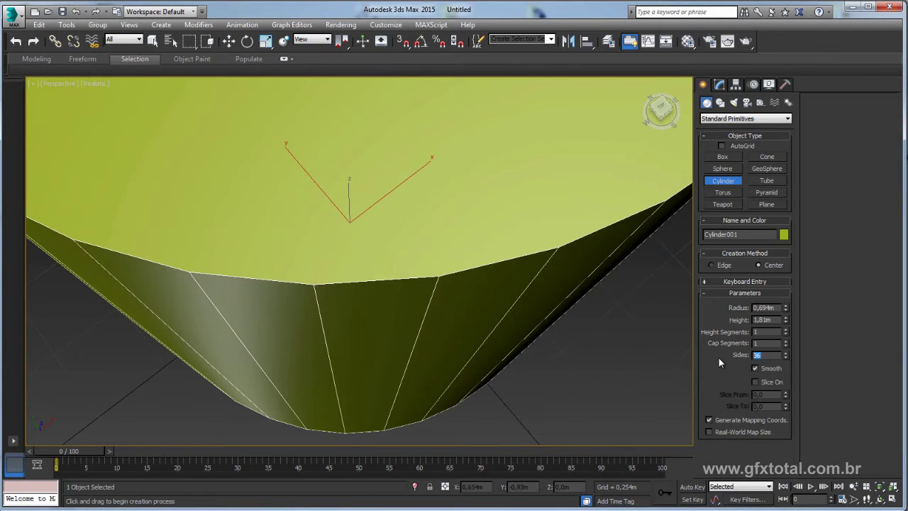
pyautogui.write('2')
pyautogui.press('Return')
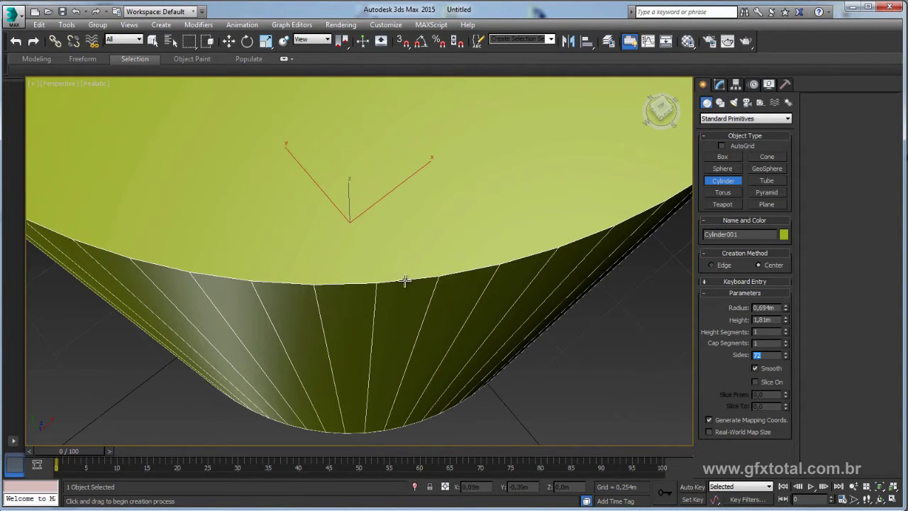
pyautogui.scroll(-2, 382, 288)
# Convert Cylinder001 to an Editable Poly.
pyautogui.scroll(-2, 381, 289)
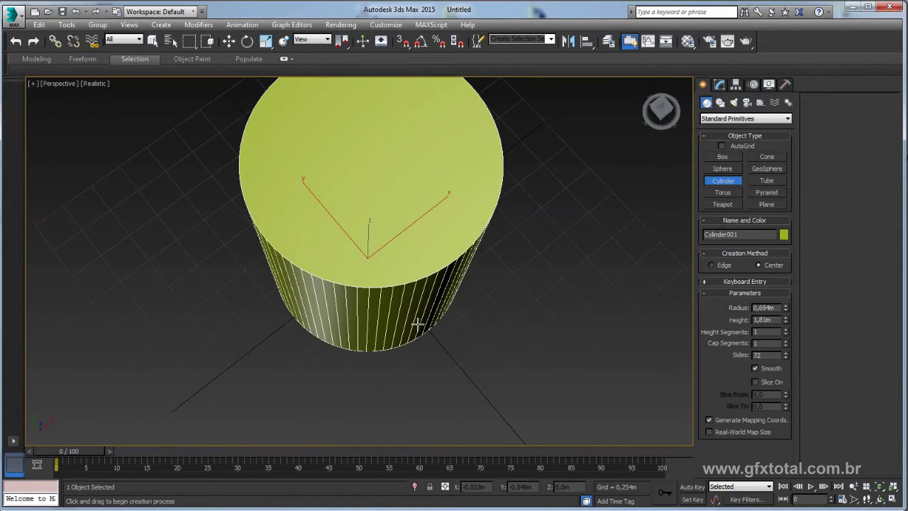
pyautogui.keyDown('alt'); pyautogui.moveTo(416, 318); pyautogui.dragTo(414, 282, button='middle'); pyautogui.keyUp('alt')
pyautogui.rightClick(398, 169)
pyautogui.rightClick(408, 192)
pyautogui.moveTo(429, 300)
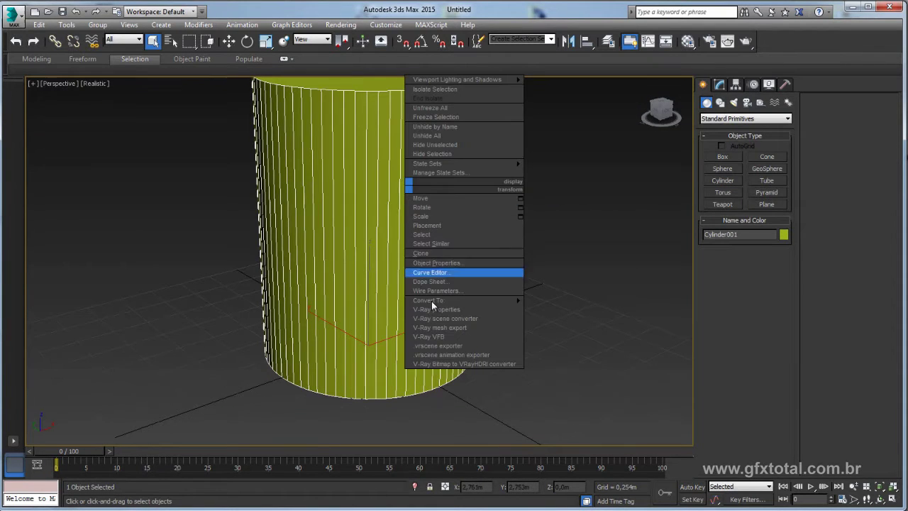
pyautogui.click(555, 312)
pyautogui.keyDown('alt'); pyautogui.moveTo(552, 321); pyautogui.dragTo(748, 320, button='middle'); pyautogui.keyUp('alt')
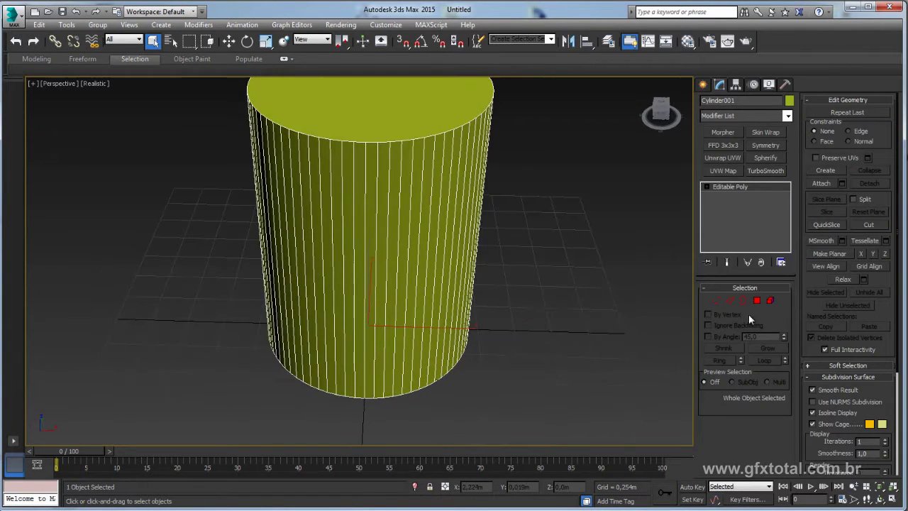
# Select a two-face vertical strip, invert the selection and delete all other polygons.
pyautogui.click(757, 301)
pyautogui.click(371, 385)
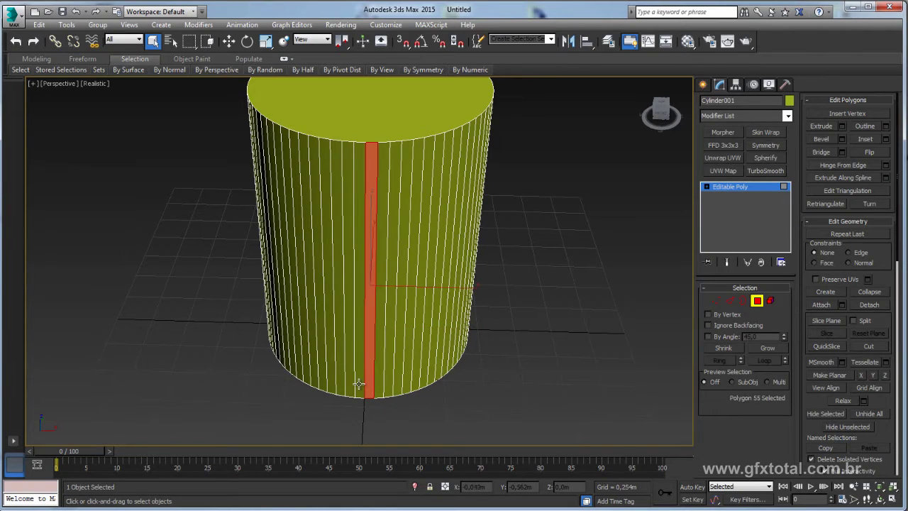
pyautogui.keyDown('ctrl'); pyautogui.click(361, 381); pyautogui.keyUp('ctrl')
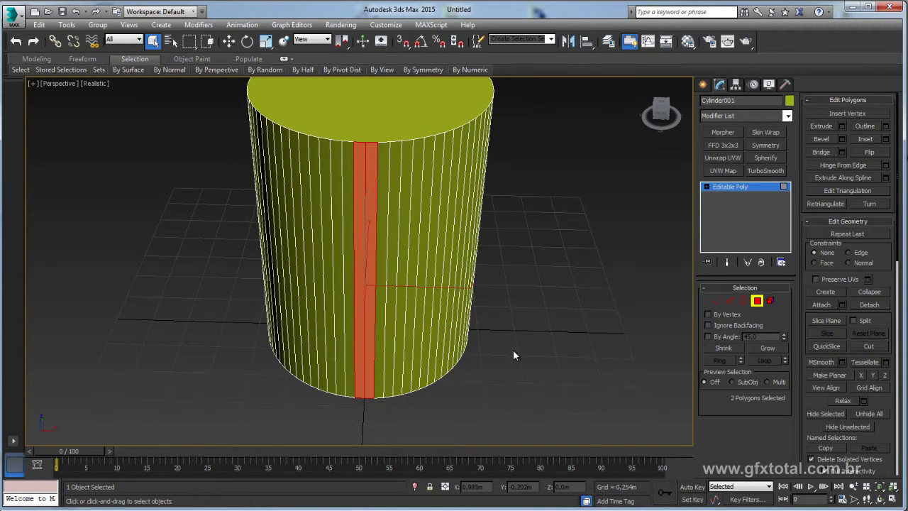
pyautogui.hotkey('ctrl', 'i')
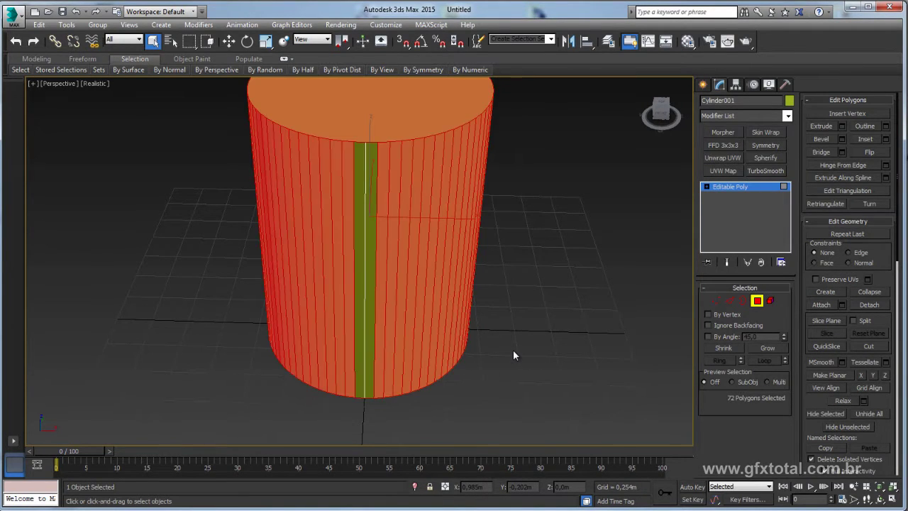
pyautogui.press('Delete')
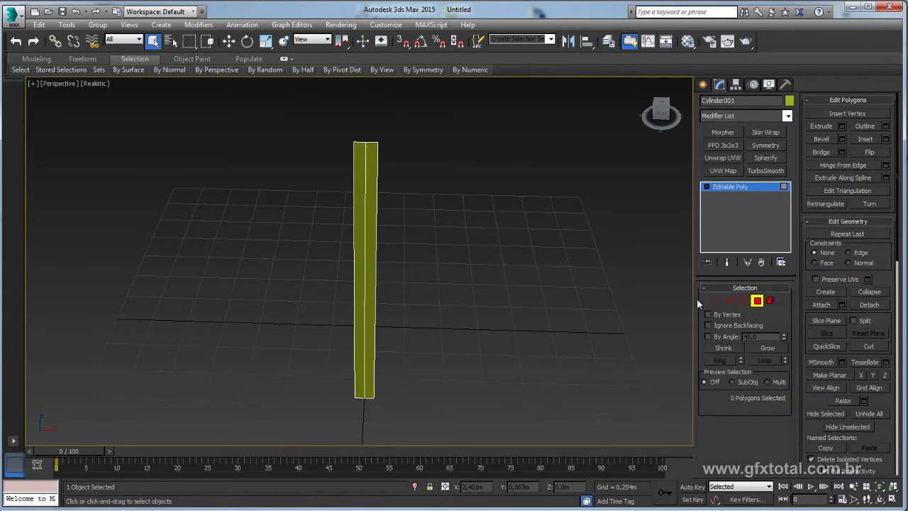
# Move the strip's top vertices down to shorten it.
pyautogui.click(718, 302)
pyautogui.moveTo(313, 121); pyautogui.dragTo(405, 163)
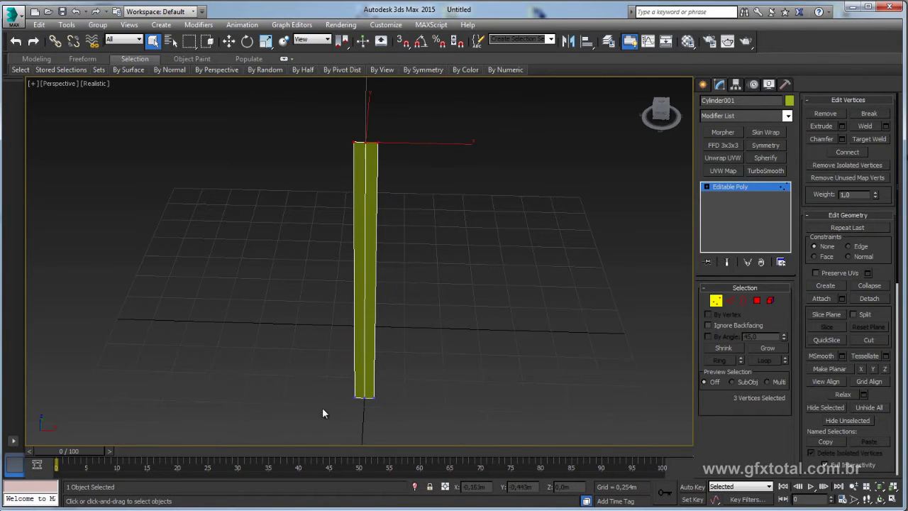
pyautogui.press('w')
pyautogui.moveTo(366, 89); pyautogui.dragTo(366, 231)
pyautogui.scroll(5, 409, 303)
pyautogui.scroll(1, 412, 294)
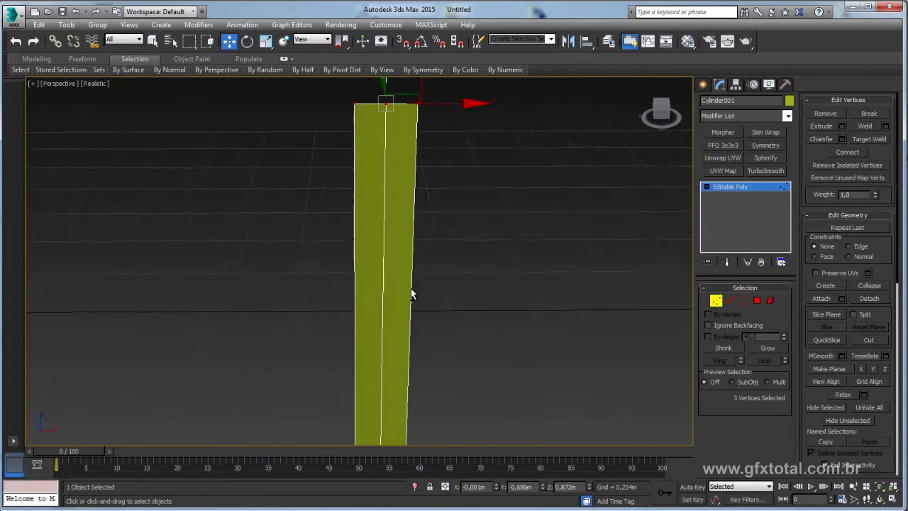
pyautogui.scroll(-4, 437, 290)
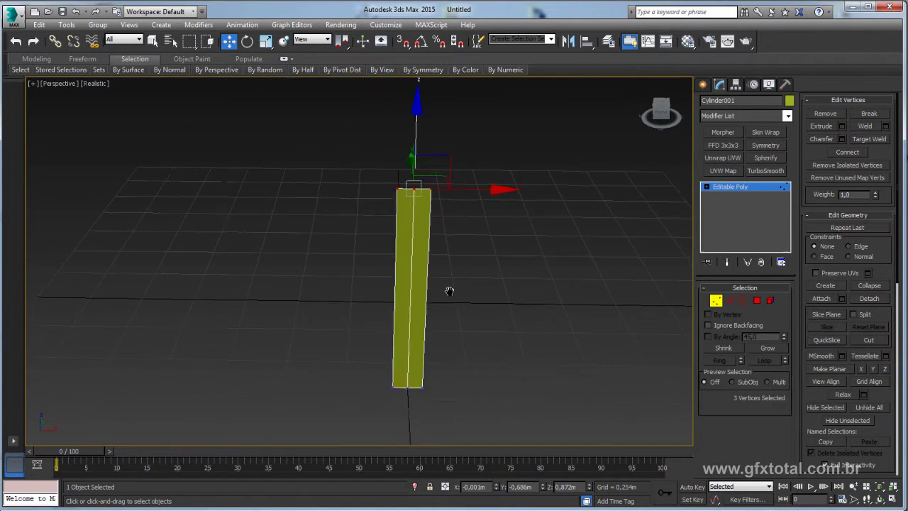
# Connect the strip's edges with two horizontal loops pinched at 93 toward its ends.
pyautogui.click(733, 301)
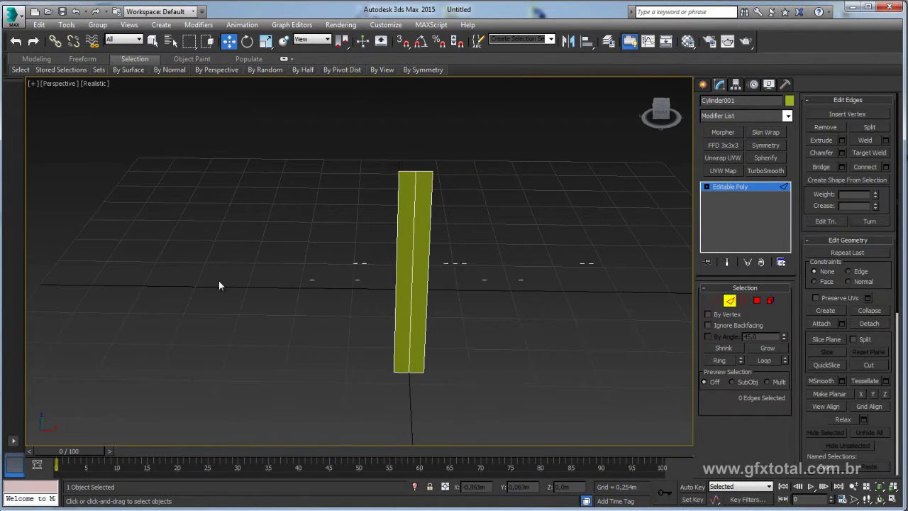
pyautogui.click(885, 168)
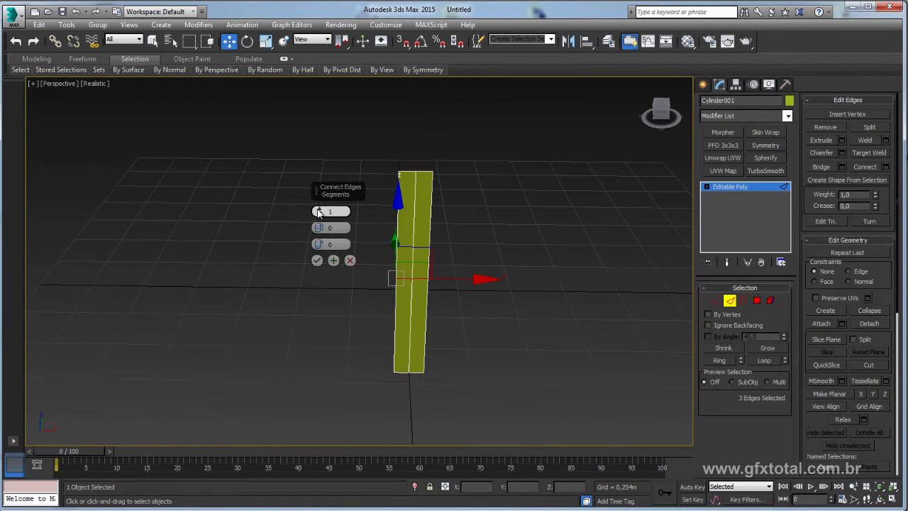
pyautogui.moveTo(320, 207); pyautogui.dragTo(321, 14)
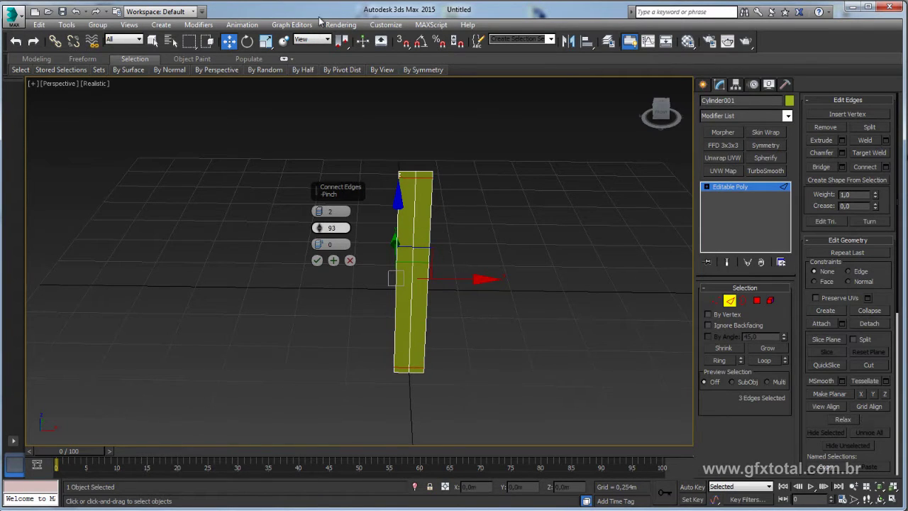
pyautogui.click(317, 261)
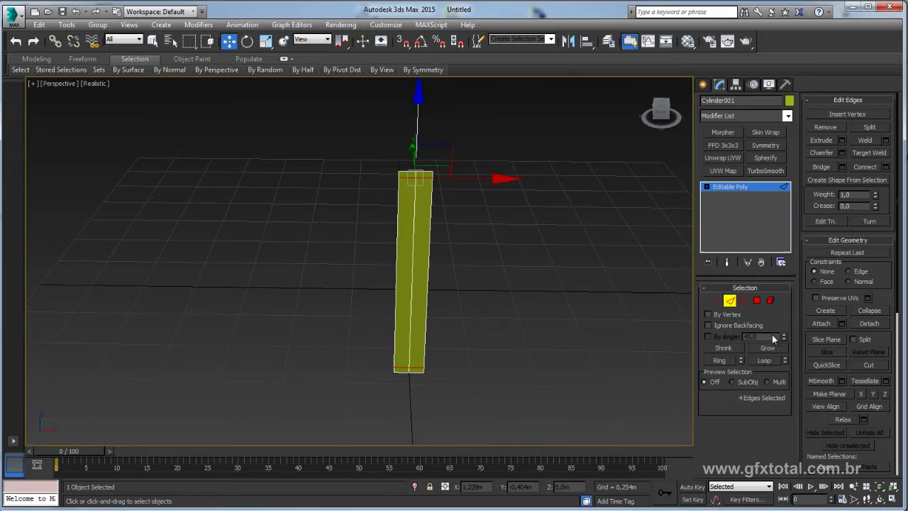
# Inset the strip's two long middle faces by 0.003m, then select the panel's top corner vertices.
pyautogui.click(757, 300)
pyautogui.moveTo(499, 248); pyautogui.dragTo(315, 274)
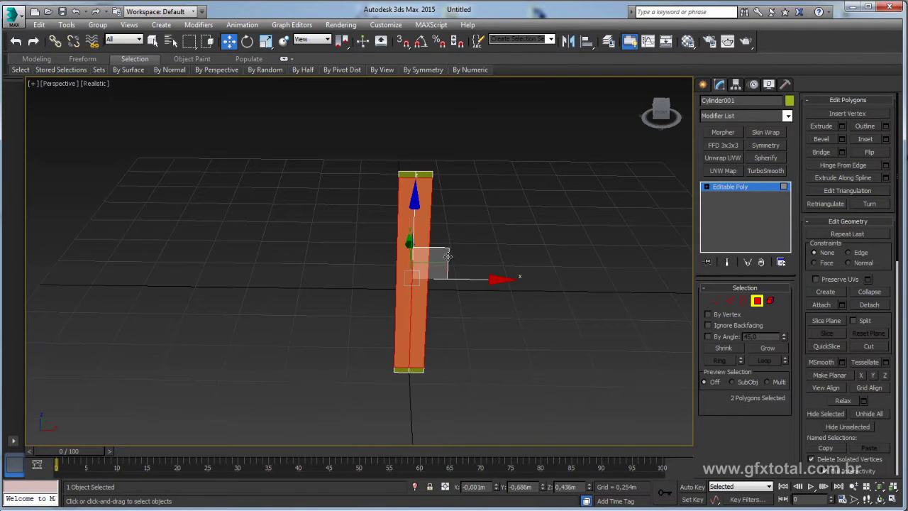
pyautogui.moveTo(448, 257); pyautogui.dragTo(469, 275, button='middle')
pyautogui.click(886, 139)
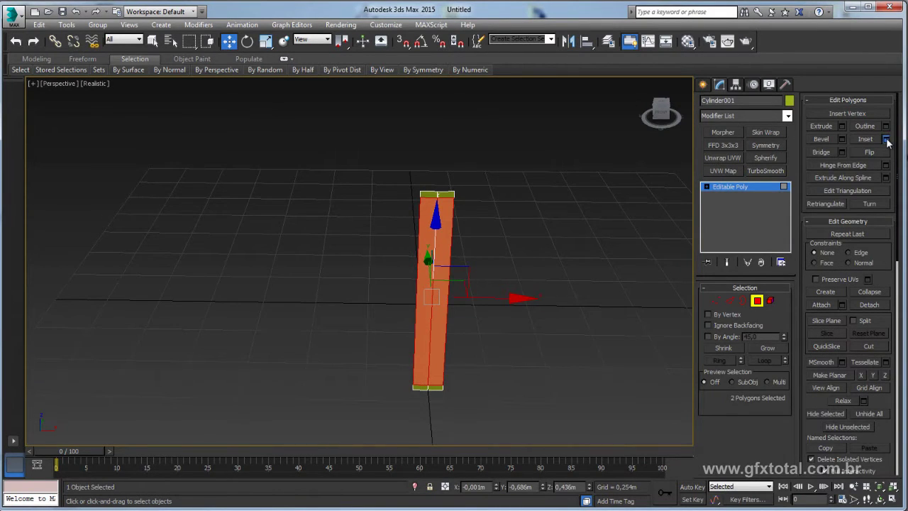
pyautogui.moveTo(315, 222); pyautogui.dragTo(318, 223)
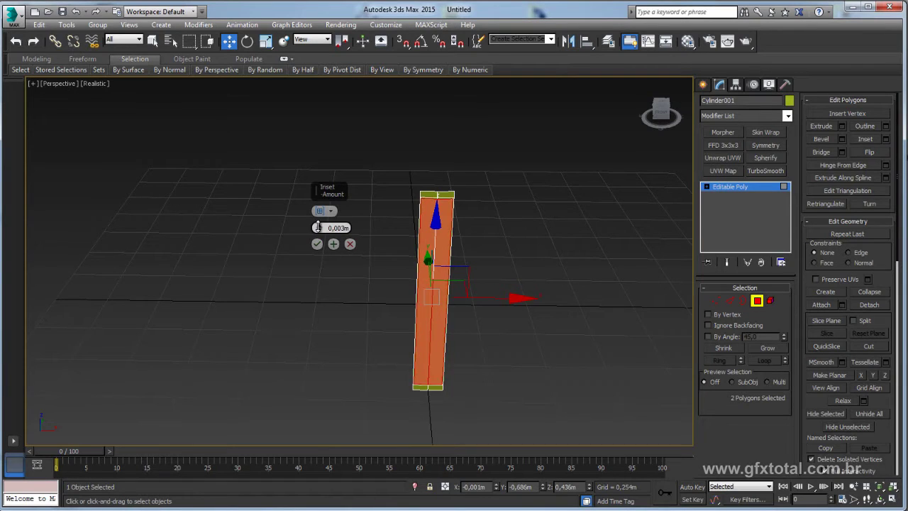
pyautogui.click(317, 244)
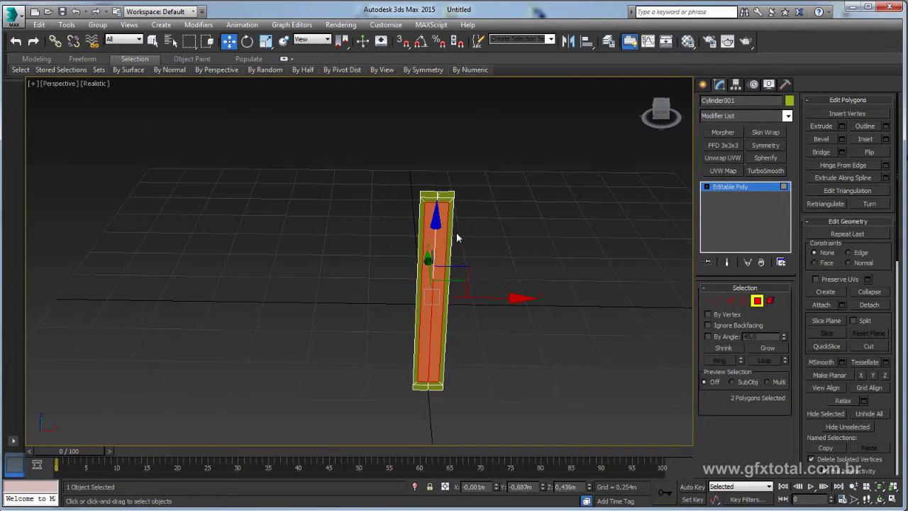
pyautogui.scroll(3, 567, 254)
pyautogui.click(717, 301)
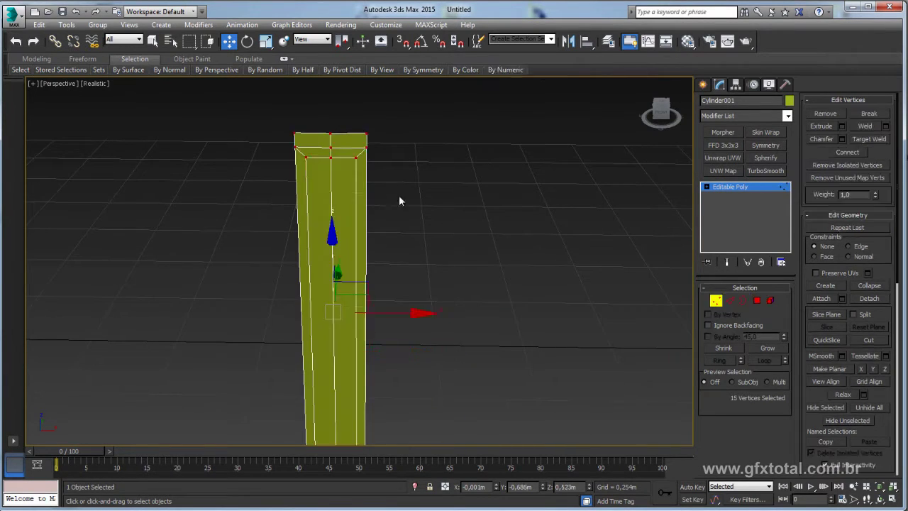
pyautogui.moveTo(372, 152); pyautogui.dragTo(348, 168)
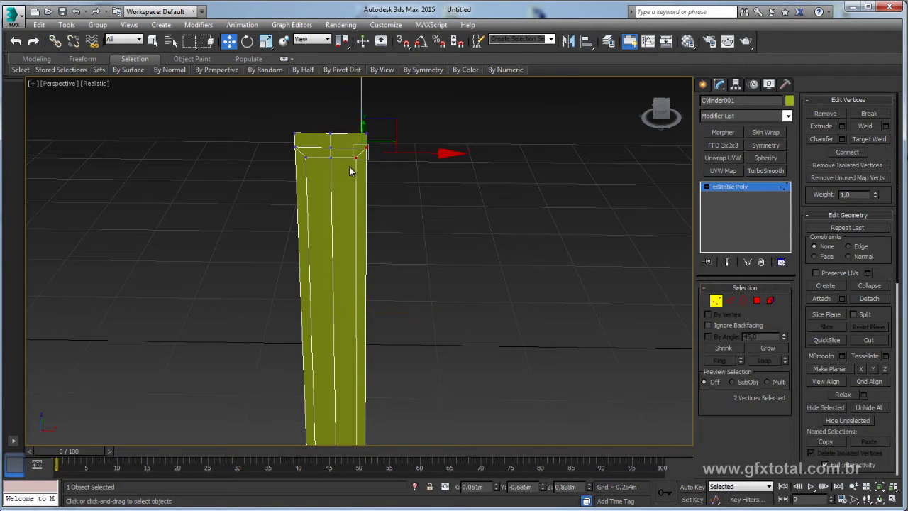
# Select the panel's top and bottom end vertices and scale them inward to taper the ends.
pyautogui.moveTo(322, 177); pyautogui.dragTo(301, 233, button='middle')
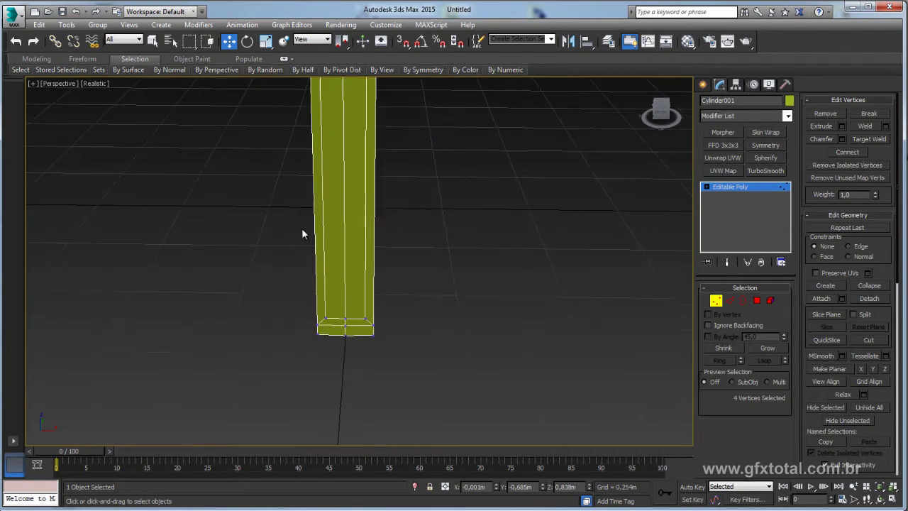
pyautogui.moveTo(294, 279)
pyautogui.mouseDown()
pyautogui.moveTo(328, 326)
pyautogui.moveTo(357, 323)
pyautogui.mouseUp()
pyautogui.moveTo(357, 323); pyautogui.dragTo(369, 284, button='middle')
pyautogui.scroll(-3, 377, 227)
pyautogui.press('e')
pyautogui.press('r')
pyautogui.keyDown('alt'); pyautogui.moveTo(376, 228); pyautogui.dragTo(365, 163, button='middle'); pyautogui.keyUp('alt')
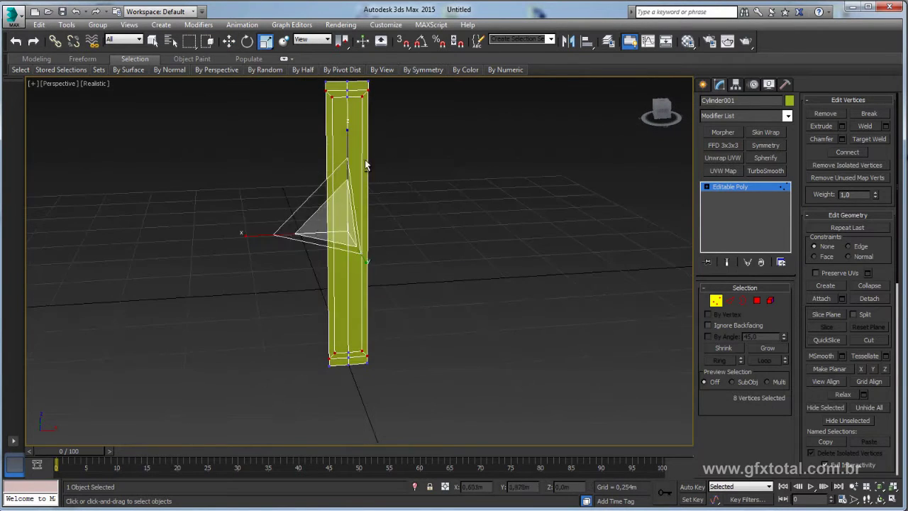
pyautogui.moveTo(347, 129); pyautogui.dragTo(345, 133)
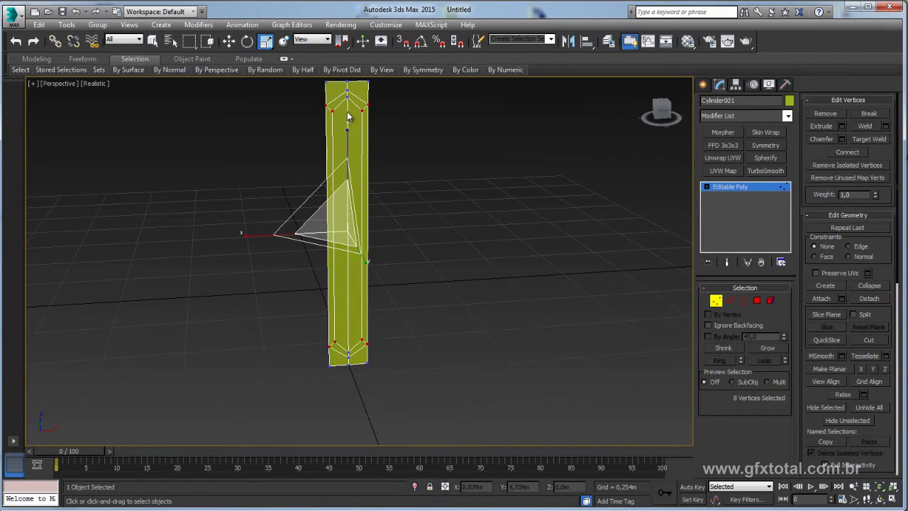
# Select the top and bottom centre vertices that form the chevron tips.
pyautogui.click(346, 96)
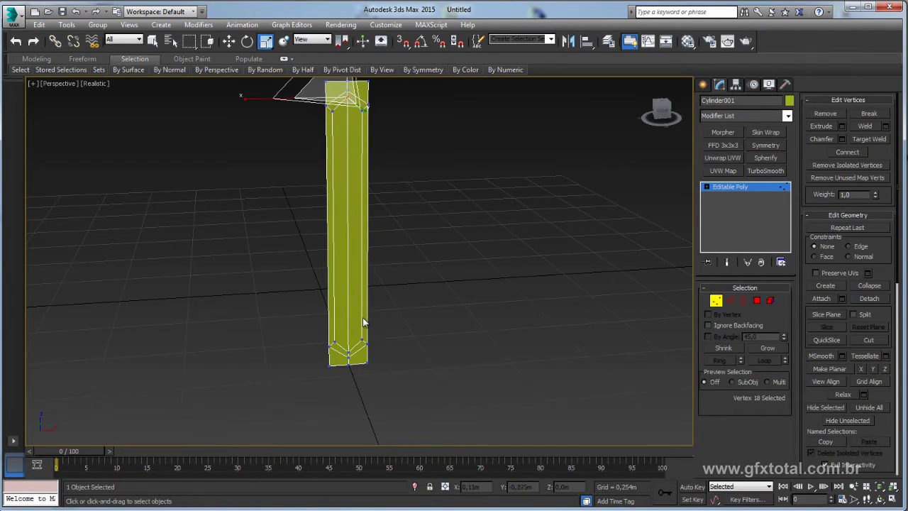
pyautogui.keyDown('ctrl'); pyautogui.click(348, 350); pyautogui.keyUp('ctrl')
pyautogui.press('z')
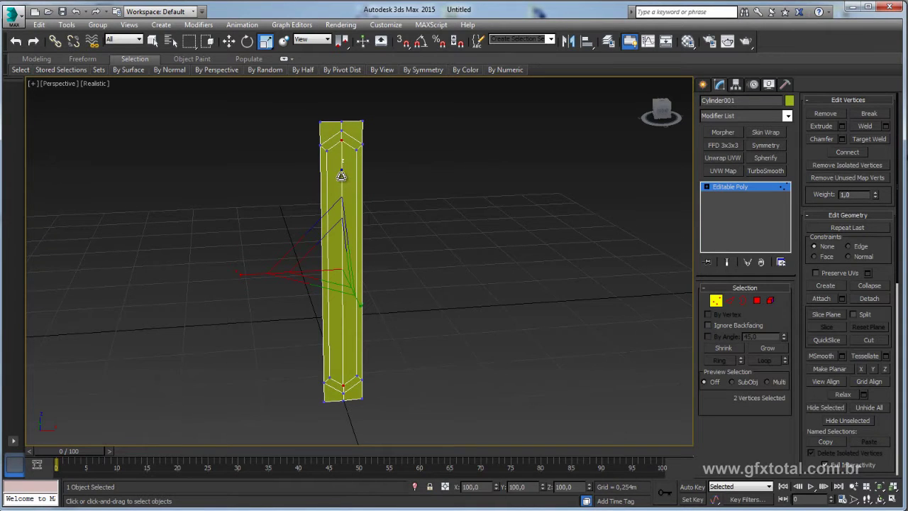
pyautogui.keyDown('alt'); pyautogui.moveTo(341, 174); pyautogui.dragTo(503, 225, button='middle'); pyautogui.keyUp('alt')
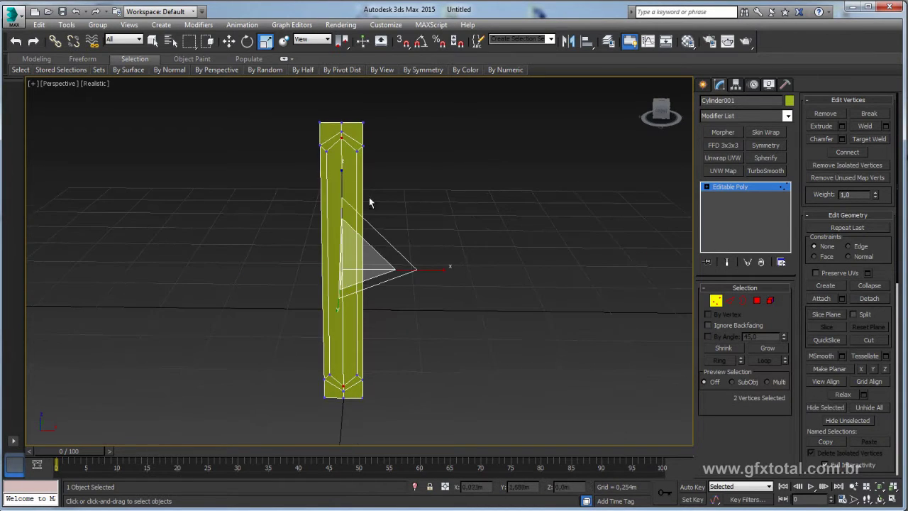
pyautogui.click(503, 225)
pyautogui.click(340, 137)
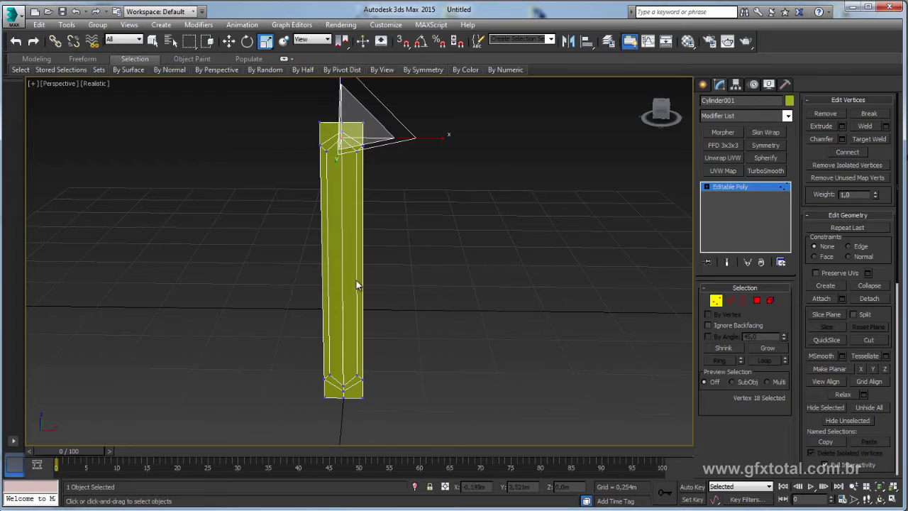
pyautogui.keyDown('ctrl'); pyautogui.click(341, 385); pyautogui.keyUp('ctrl')
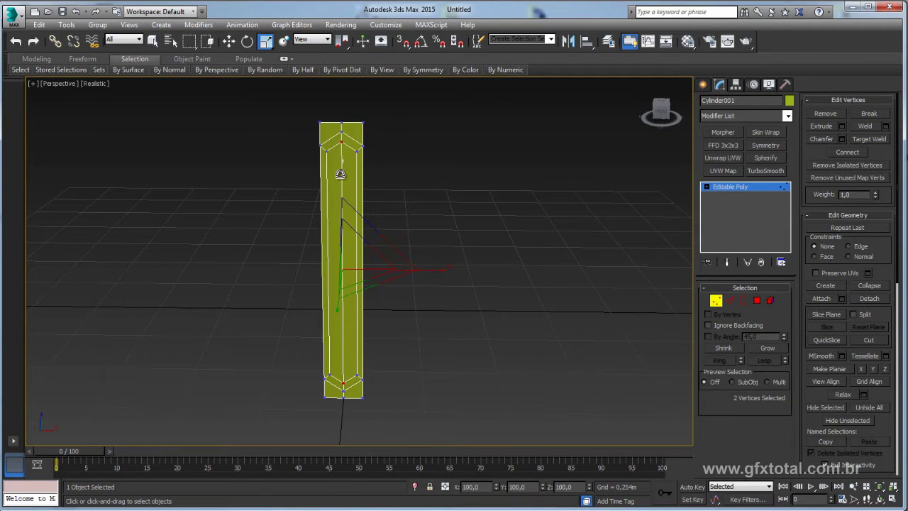
pyautogui.keyDown('alt'); pyautogui.moveTo(342, 173); pyautogui.dragTo(739, 327, button='middle'); pyautogui.keyUp('alt')
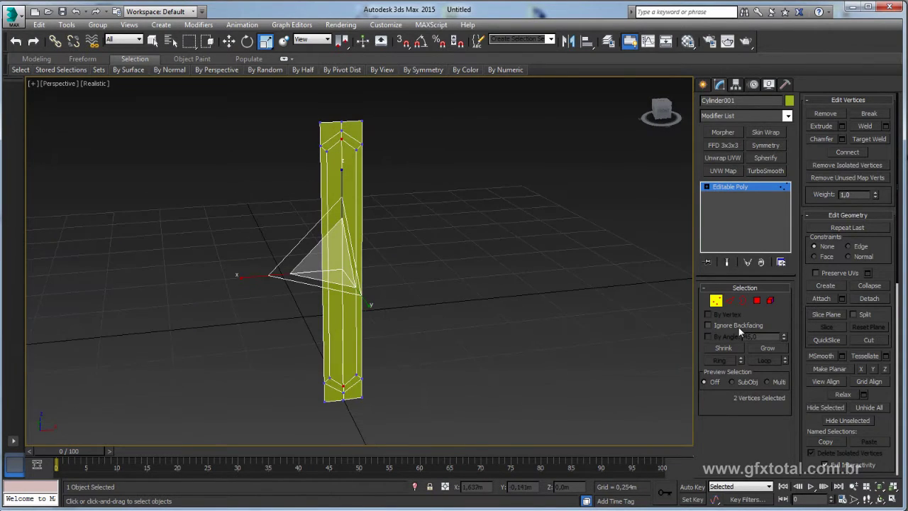
# Bevel the chevron panel outward with 0.014m height and -0.011m outline.
pyautogui.click(757, 301)
pyautogui.moveTo(378, 218)
pyautogui.mouseDown(button='middle')
pyautogui.moveTo(462, 242)
pyautogui.moveTo(469, 256)
pyautogui.mouseUp(button='middle')
pyautogui.scroll(4, 462, 242)
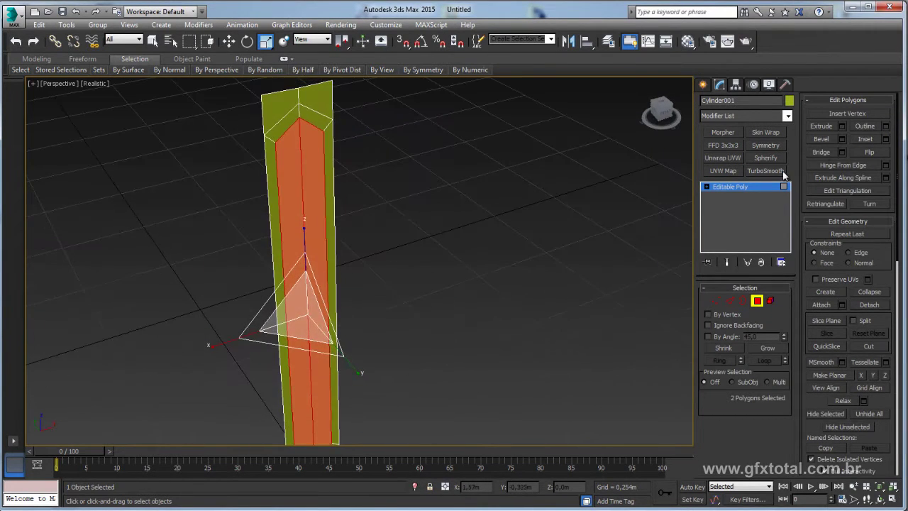
pyautogui.click(842, 140)
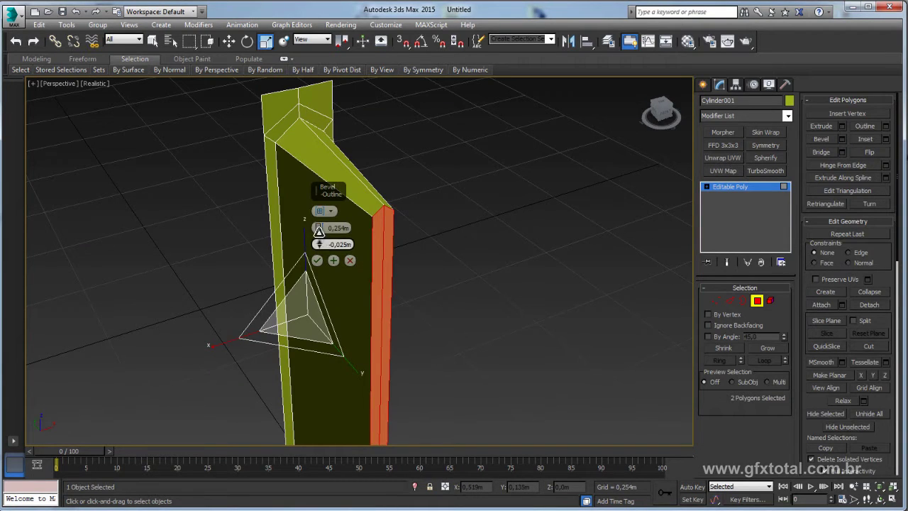
pyautogui.click(333, 260)
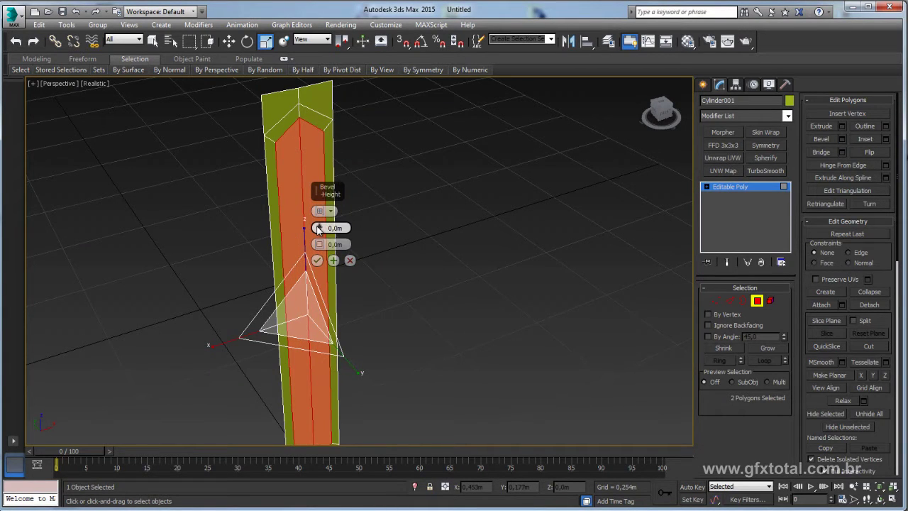
pyautogui.moveTo(319, 229); pyautogui.dragTo(318, 242)
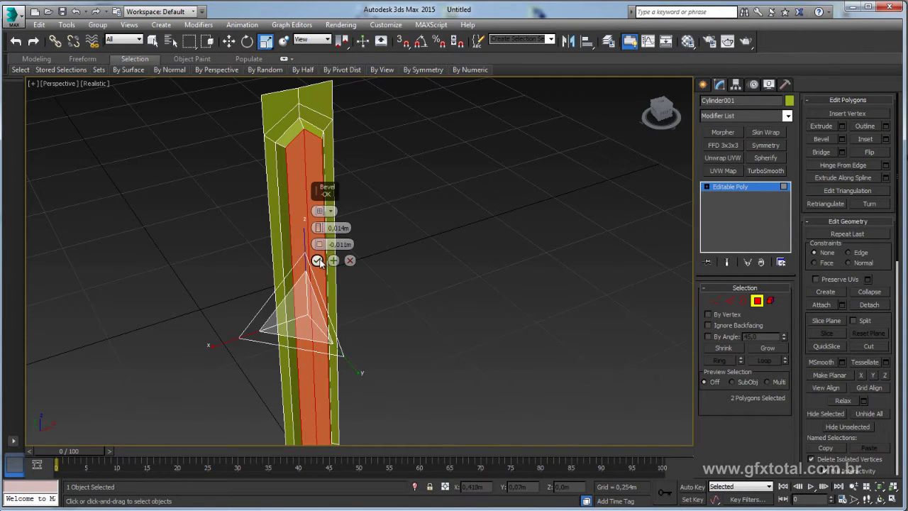
pyautogui.click(318, 261)
pyautogui.keyDown('alt'); pyautogui.moveTo(332, 260); pyautogui.dragTo(419, 242, button='middle'); pyautogui.keyUp('alt')
# Apply TurboSmooth to the whole pillar and inspect the smoothed result.
pyautogui.click(760, 188)
pyautogui.click(765, 171)
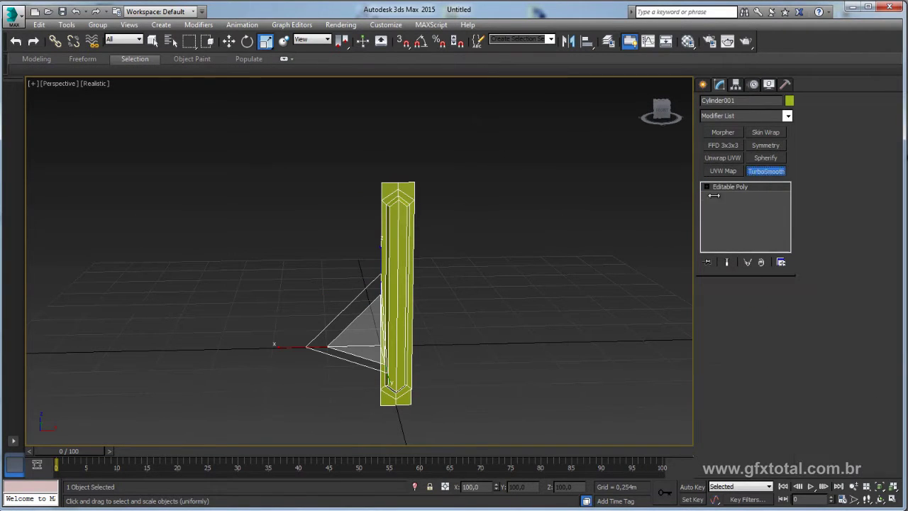
pyautogui.click(525, 265)
pyautogui.moveTo(387, 248)
pyautogui.keyDown('alt'); pyautogui.mouseDown(button='middle')
pyautogui.moveTo(402, 259)
pyautogui.moveTo(391, 251)
pyautogui.mouseUp(button='middle'); pyautogui.keyUp('alt')
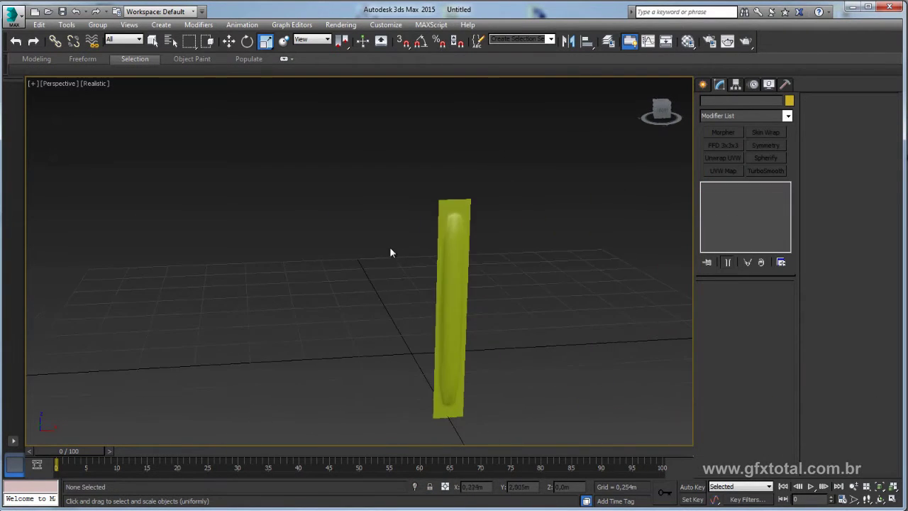
pyautogui.scroll(2, 448, 244)
# Connect the pillar's vertical edges with two new edge loops.
pyautogui.click(448, 244)
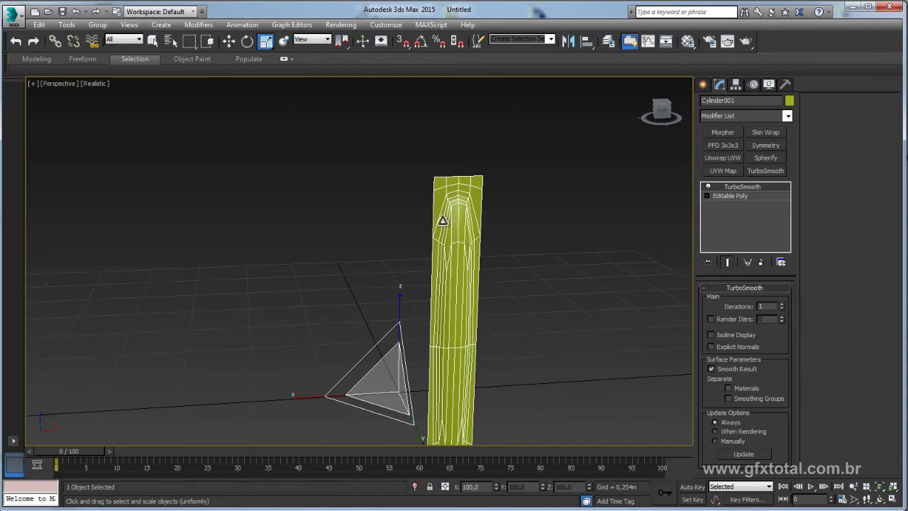
pyautogui.click(727, 196)
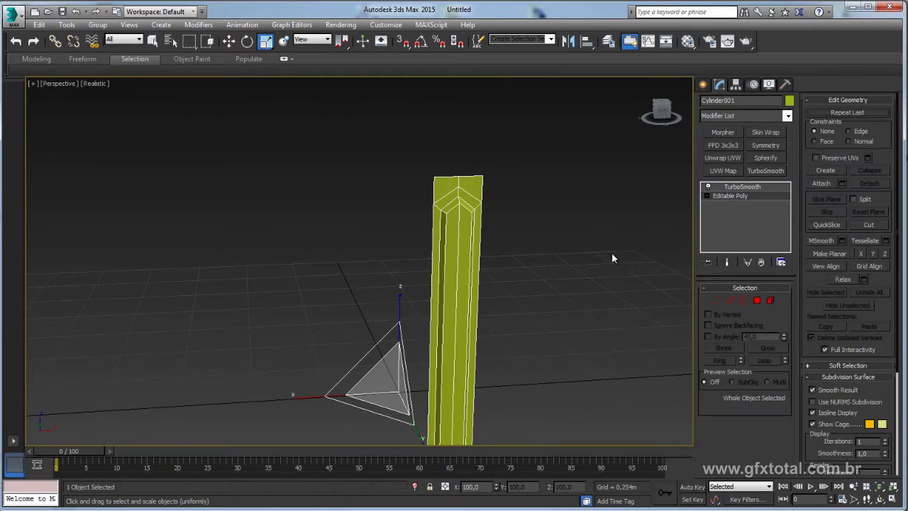
pyautogui.keyDown('alt'); pyautogui.moveTo(611, 252); pyautogui.dragTo(599, 233, button='middle'); pyautogui.keyUp('alt')
pyautogui.click(731, 300)
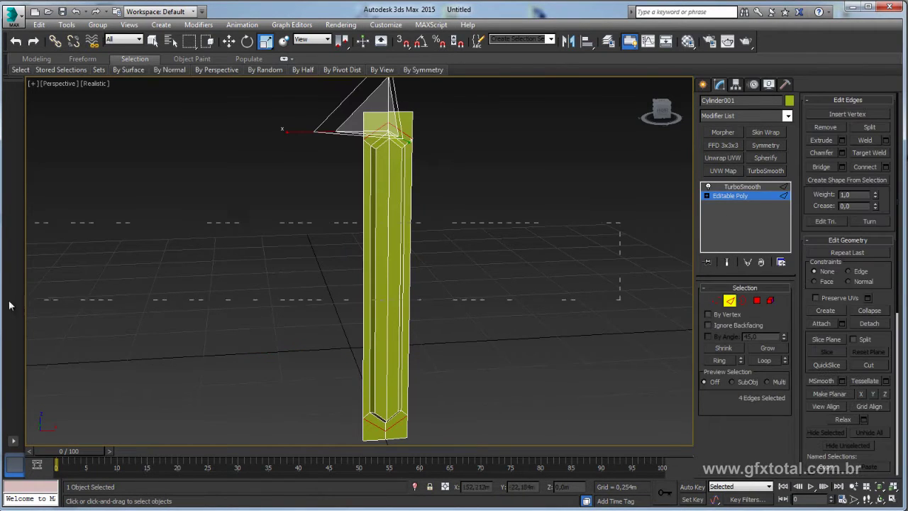
pyautogui.moveTo(620, 222); pyautogui.dragTo(50, 297)
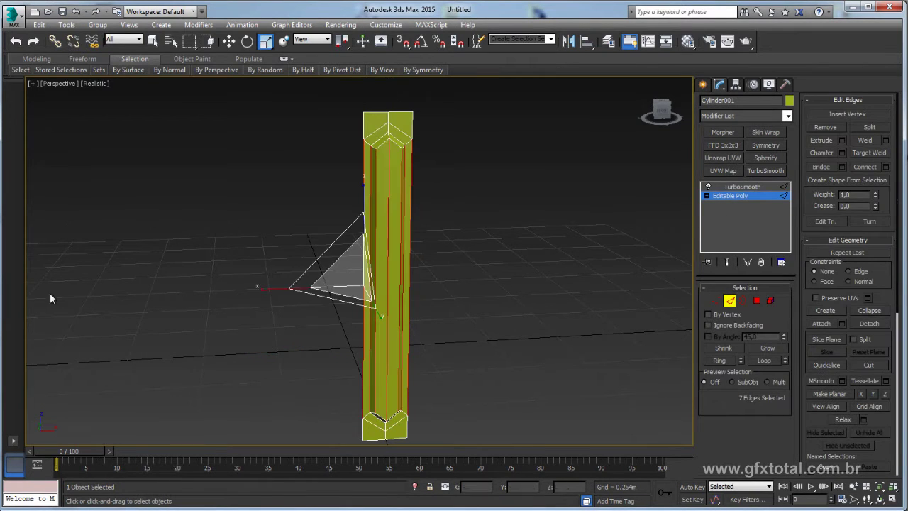
pyautogui.click(886, 167)
pyautogui.moveTo(321, 234); pyautogui.dragTo(322, 219)
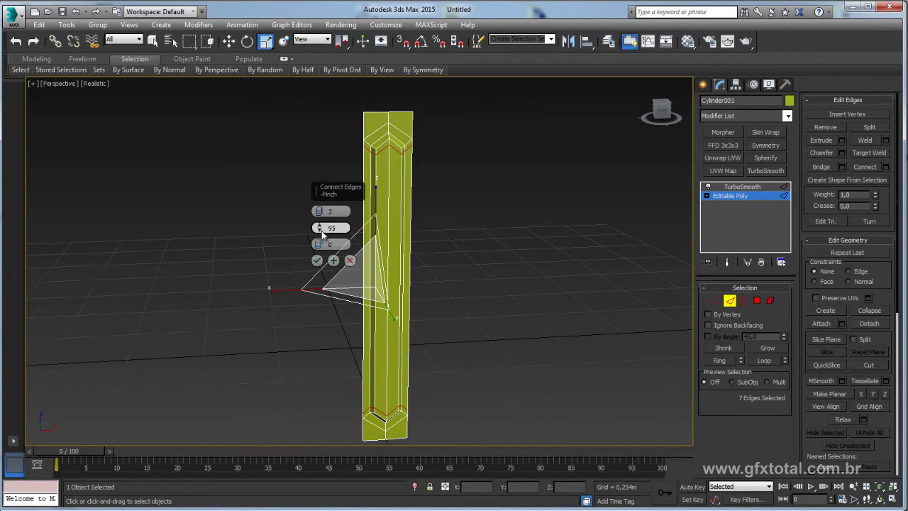
pyautogui.moveTo(320, 228); pyautogui.dragTo(325, 247)
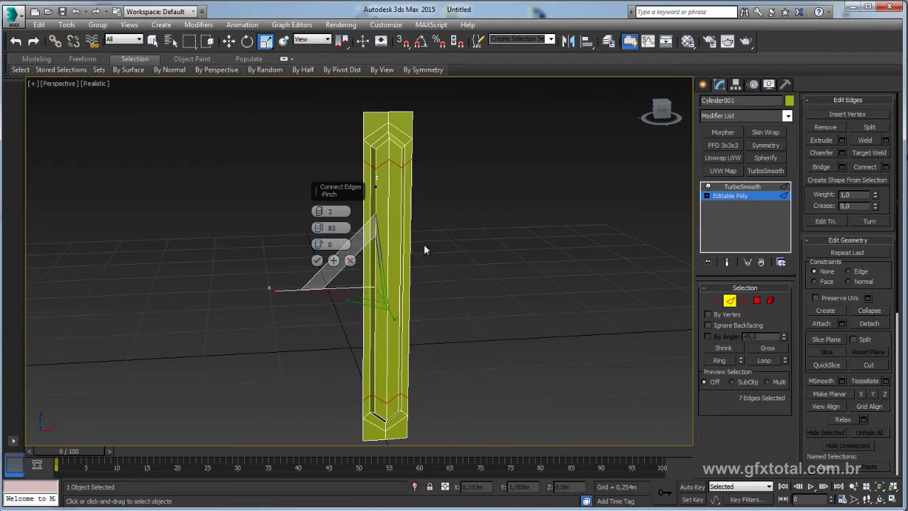
# Pinch the new loops to about 87 toward the ends, then delete TurboSmooth.
pyautogui.click(728, 265)
pyautogui.keyDown('alt'); pyautogui.moveTo(433, 245); pyautogui.dragTo(463, 247, button='middle'); pyautogui.keyUp('alt')
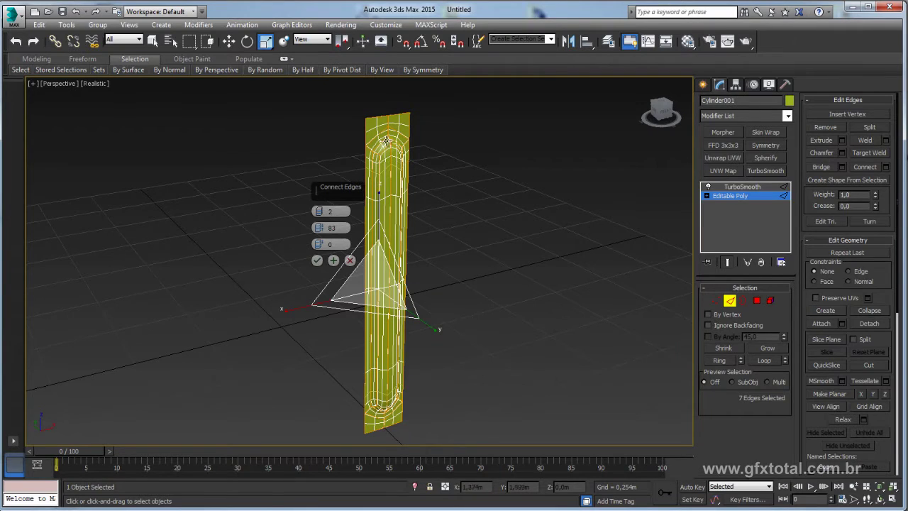
pyautogui.moveTo(319, 228)
pyautogui.mouseDown()
pyautogui.moveTo(320, 203)
pyautogui.moveTo(320, 213)
pyautogui.mouseUp()
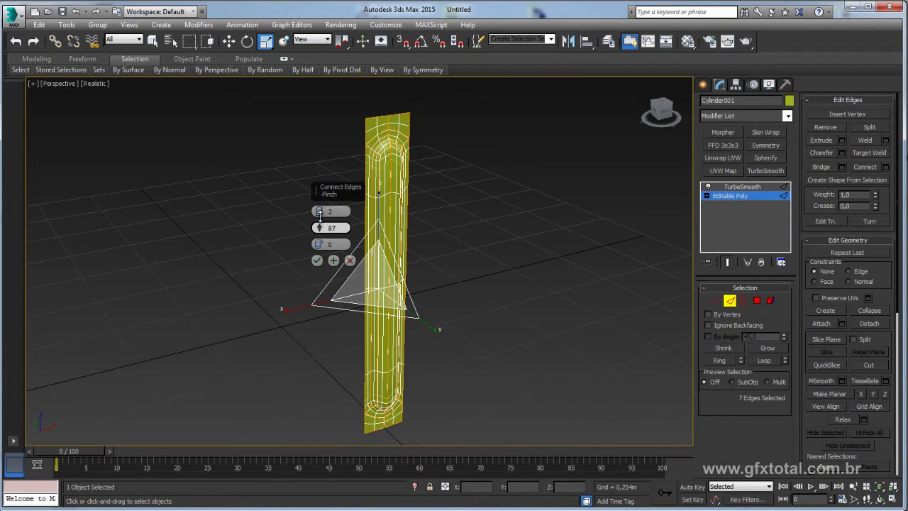
pyautogui.click(317, 261)
pyautogui.click(738, 189)
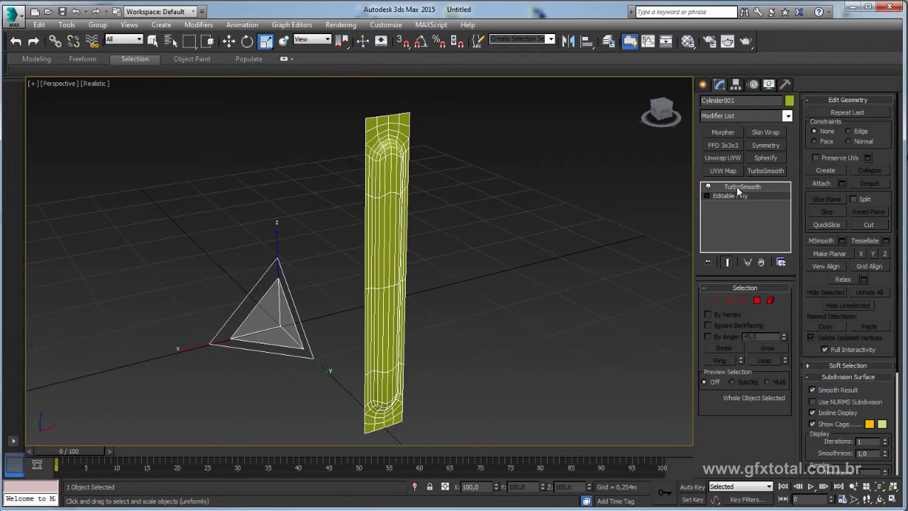
pyautogui.click(762, 261)
# Orbit around the scene and rotate the pillar on its Z ring with the Rotate tool.
pyautogui.moveTo(520, 259)
pyautogui.keyDown('alt'); pyautogui.mouseDown(button='middle')
pyautogui.moveTo(551, 274)
pyautogui.moveTo(506, 282)
pyautogui.mouseUp(button='middle'); pyautogui.keyUp('alt')
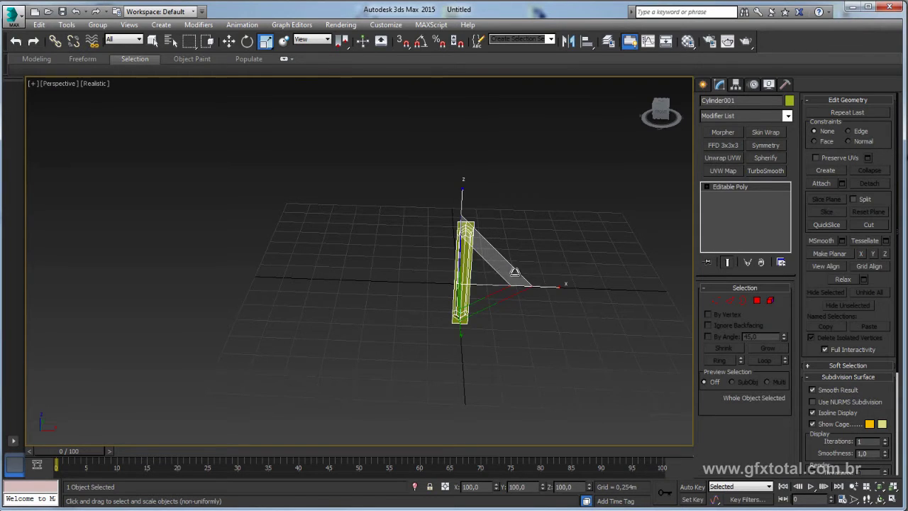
pyautogui.moveTo(515, 269)
pyautogui.keyDown('alt'); pyautogui.mouseDown(button='middle')
pyautogui.moveTo(531, 280)
pyautogui.moveTo(523, 237)
pyautogui.mouseUp(button='middle'); pyautogui.keyUp('alt')
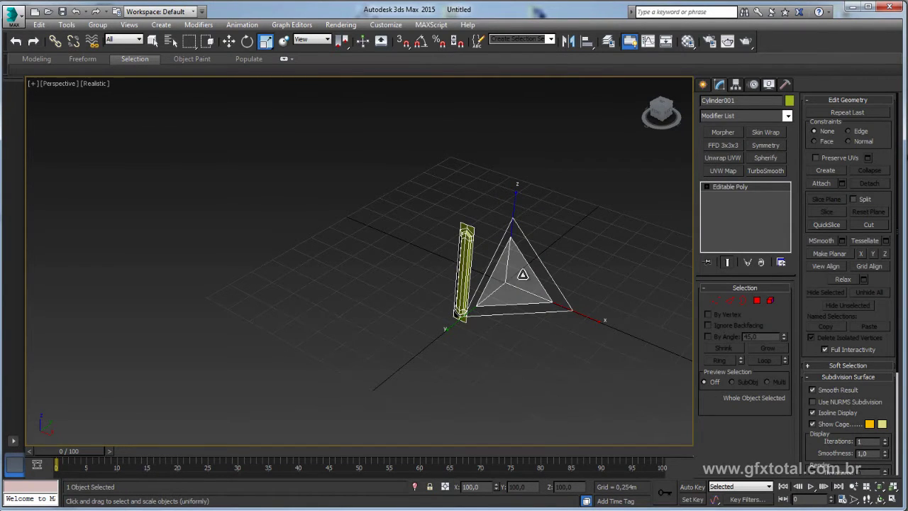
pyautogui.moveTo(505, 304); pyautogui.dragTo(519, 288)
pyautogui.click(242, 24)
pyautogui.click(247, 41)
pyautogui.click(247, 41)
pyautogui.moveTo(532, 331)
pyautogui.mouseDown()
pyautogui.moveTo(442, 296)
pyautogui.moveTo(466, 312)
pyautogui.moveTo(416, 316)
pyautogui.moveTo(634, 322)
pyautogui.mouseUp()
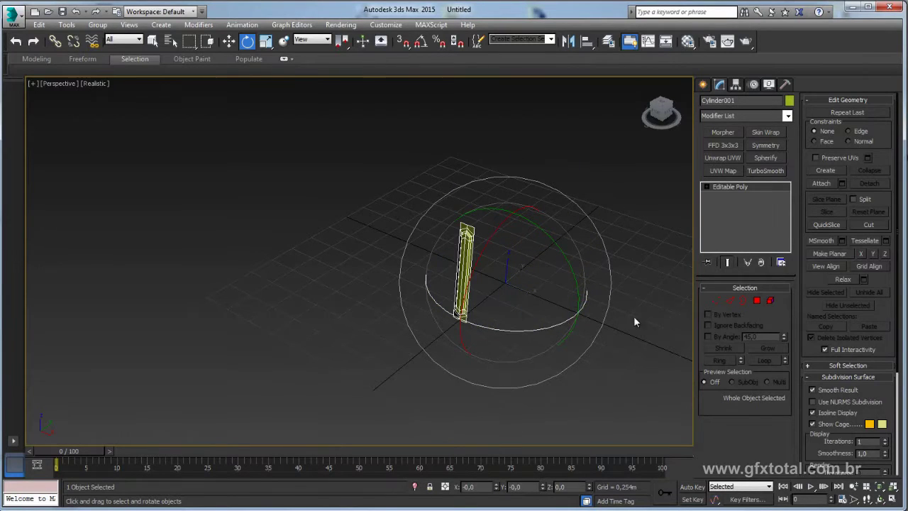
# Open the Array dialog and set Count to 36 with type Copy.
pyautogui.click(67, 25)
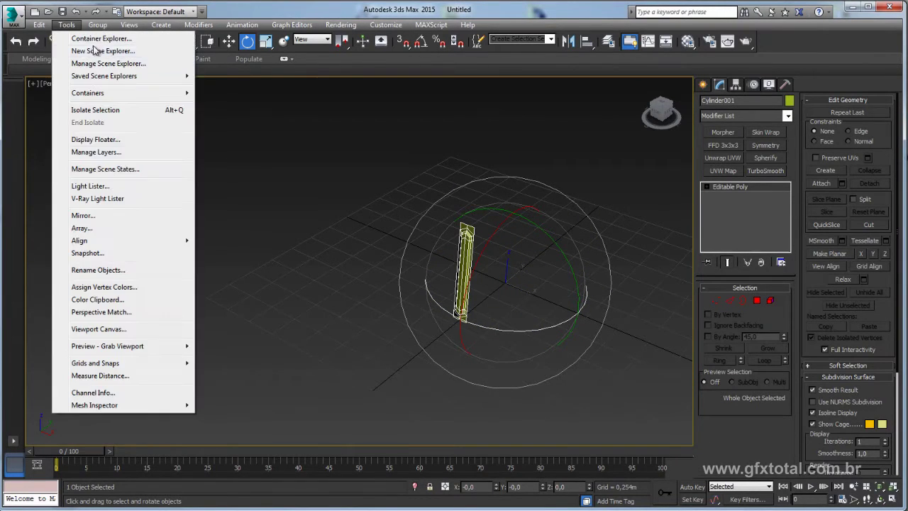
pyautogui.click(145, 230)
pyautogui.moveTo(488, 157); pyautogui.dragTo(314, 97)
pyautogui.moveTo(539, 190); pyautogui.dragTo(649, 196, button='middle')
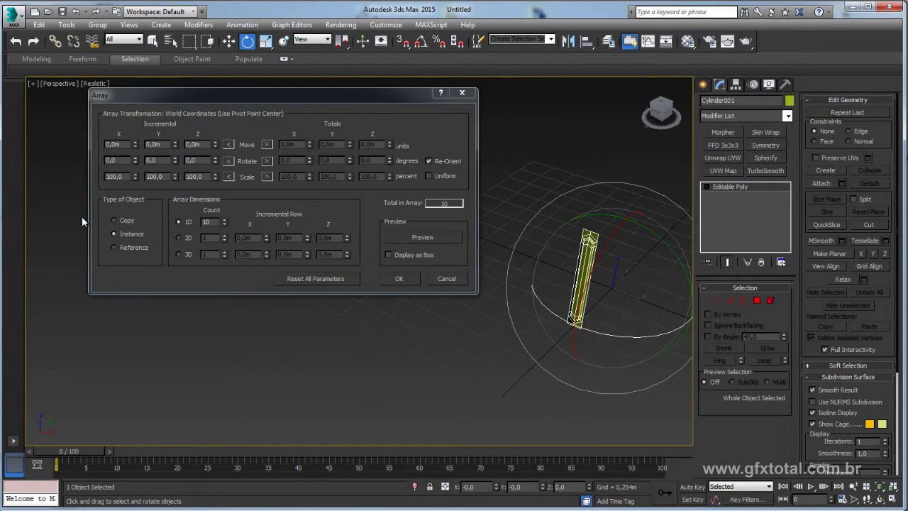
pyautogui.doubleClick(216, 222)
pyautogui.write('36')
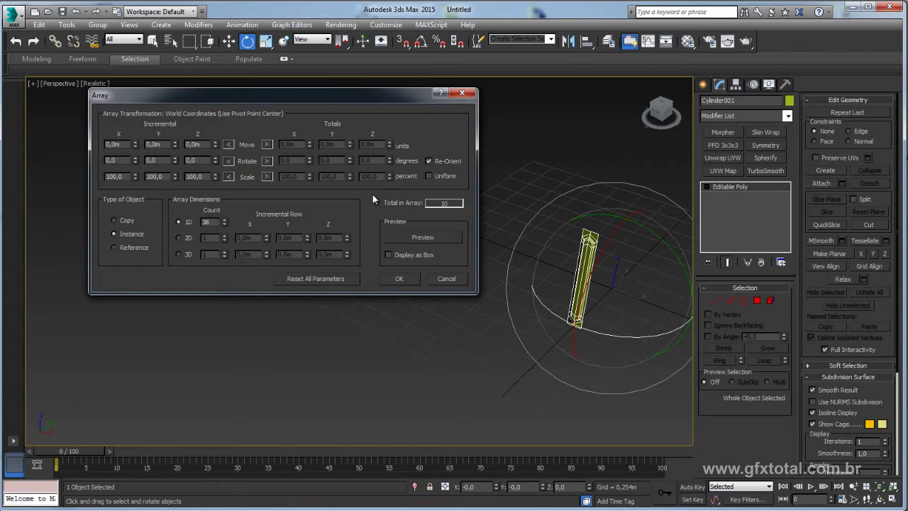
pyautogui.click(115, 221)
pyautogui.moveTo(371, 100); pyautogui.dragTo(313, 108)
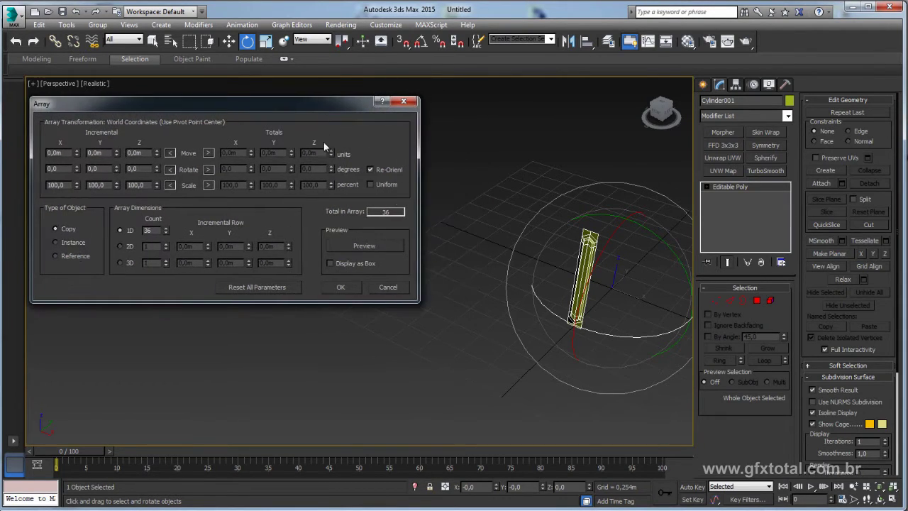
# Set a 360° total Z rotation, preview the ring, and create the array.
pyautogui.moveTo(621, 336); pyautogui.dragTo(611, 361)
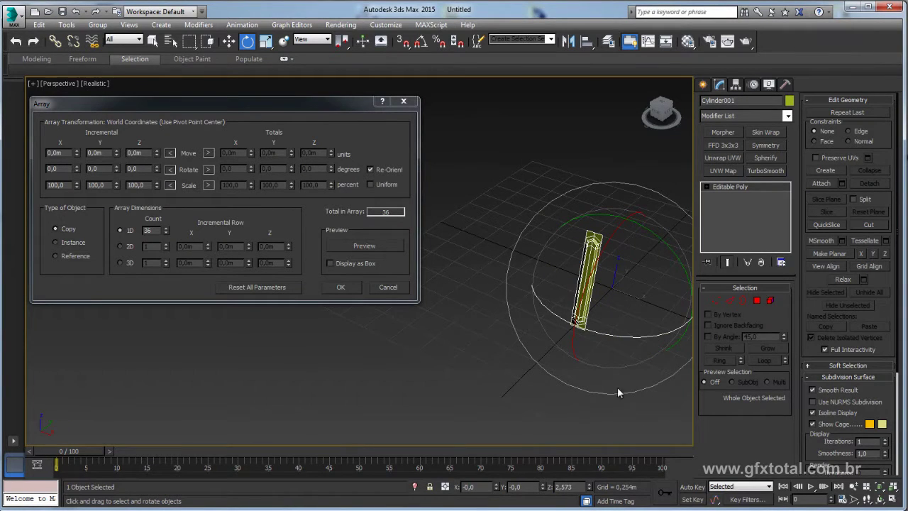
pyautogui.moveTo(630, 335); pyautogui.dragTo(621, 339)
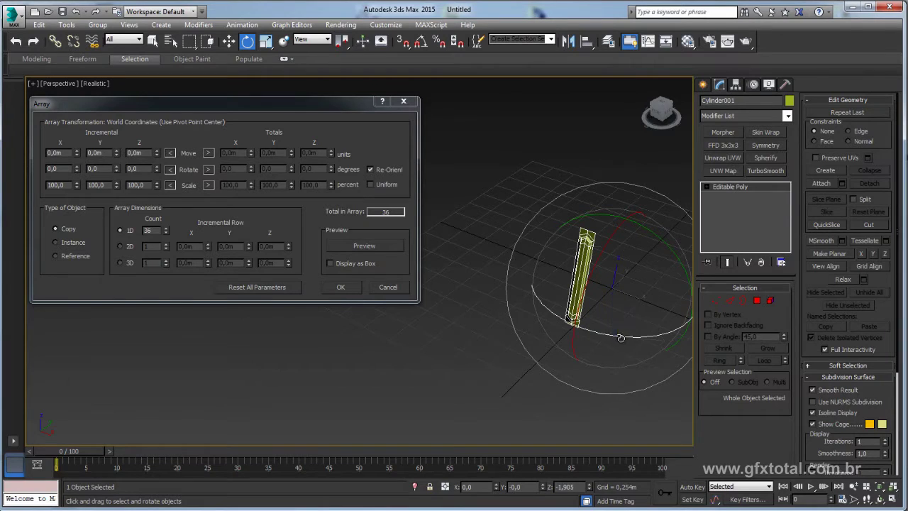
pyautogui.click(209, 169)
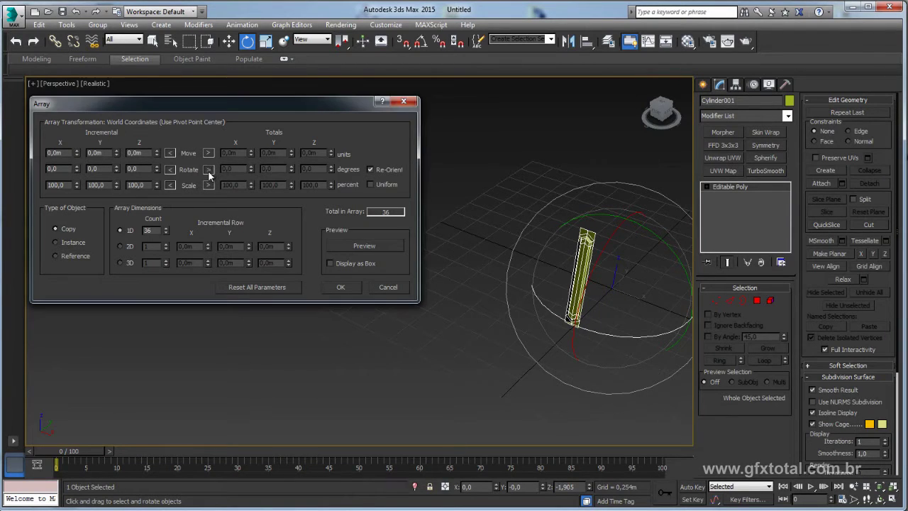
pyautogui.doubleClick(312, 168)
pyautogui.press('Return')
pyautogui.moveTo(628, 263); pyautogui.dragTo(550, 257, button='middle')
pyautogui.click(356, 247)
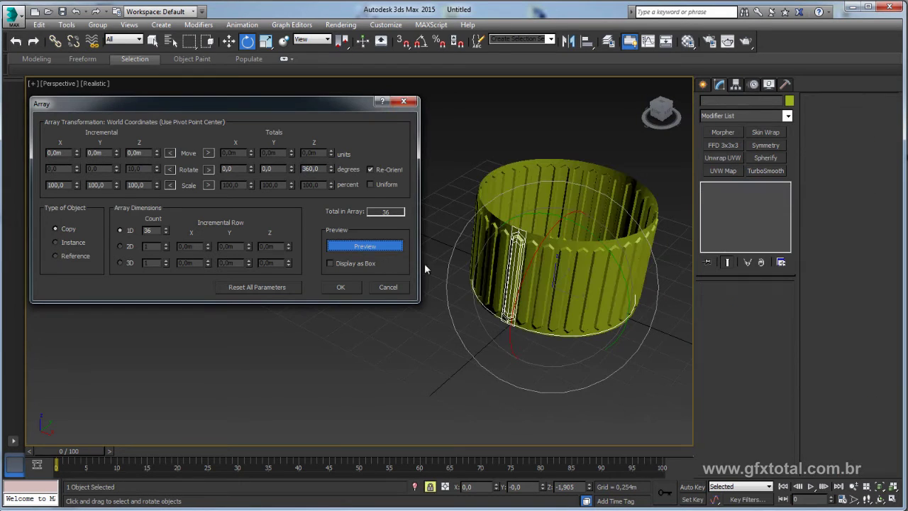
pyautogui.moveTo(331, 169)
pyautogui.mouseDown()
pyautogui.moveTo(327, 160)
pyautogui.moveTo(322, 218)
pyautogui.mouseUp()
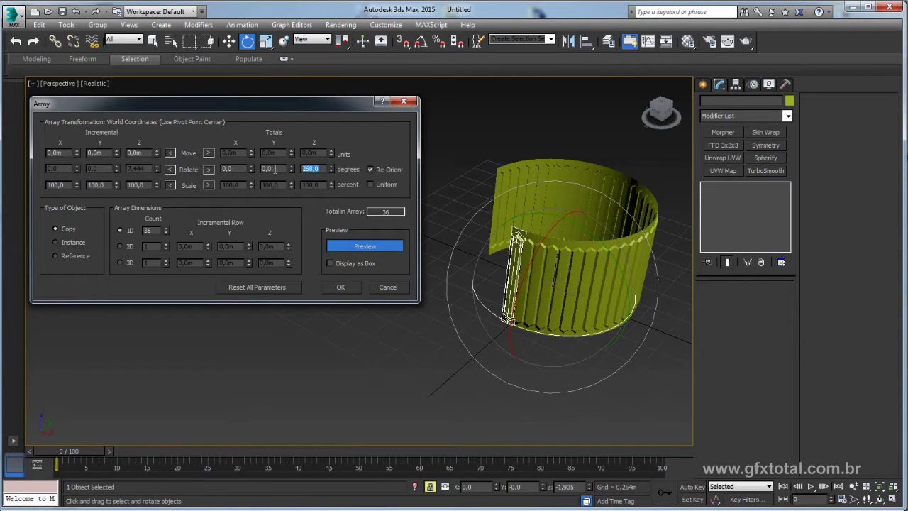
pyautogui.write('360')
pyautogui.press('Return')
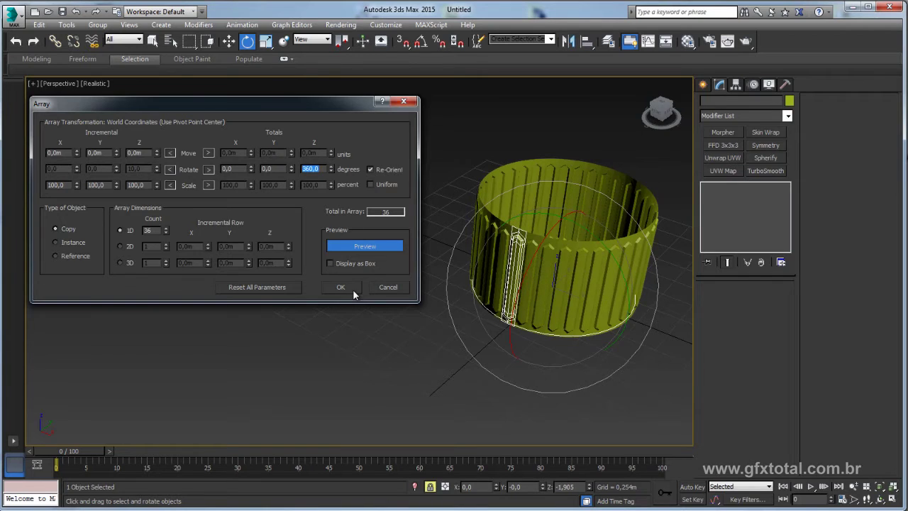
pyautogui.click(340, 287)
pyautogui.keyDown('alt'); pyautogui.moveTo(352, 290); pyautogui.dragTo(379, 264, button='middle'); pyautogui.keyUp('alt')
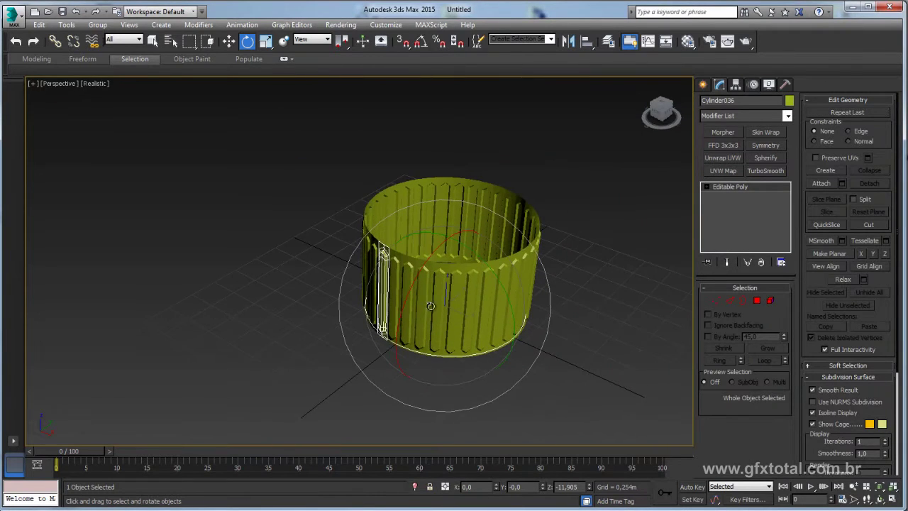
# Attach all 36 arrayed cylinders into one object using the Attach List.
pyautogui.moveTo(432, 307)
pyautogui.keyDown('alt'); pyautogui.mouseDown(button='middle')
pyautogui.moveTo(492, 284)
pyautogui.moveTo(434, 314)
pyautogui.mouseUp(button='middle'); pyautogui.keyUp('alt')
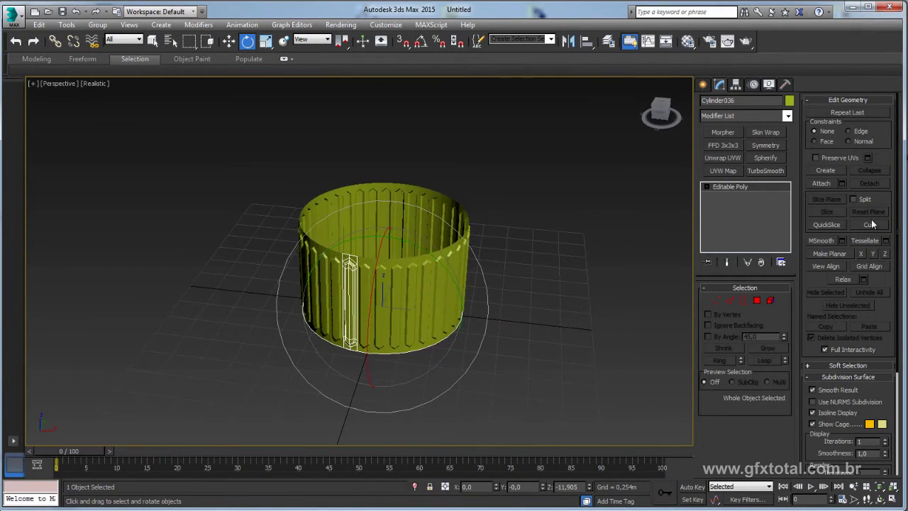
pyautogui.click(843, 184)
pyautogui.moveTo(177, 16); pyautogui.dragTo(245, 69)
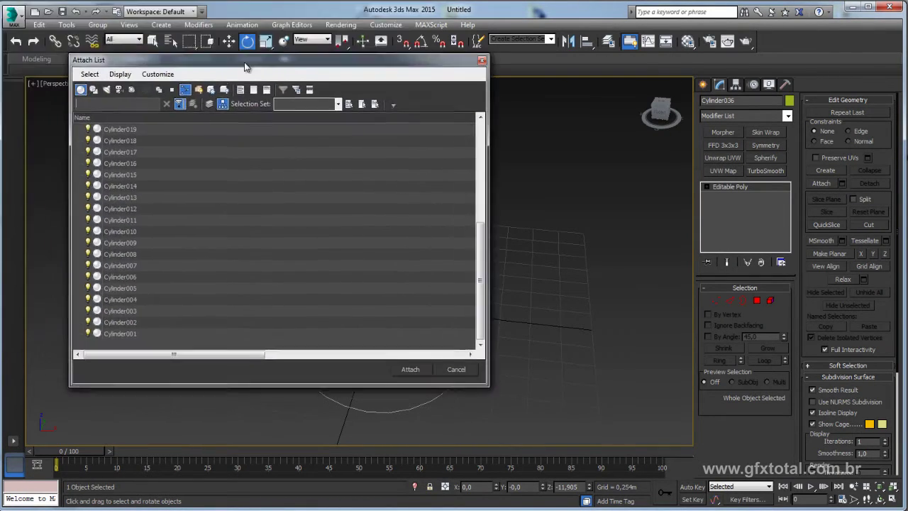
pyautogui.click(90, 75)
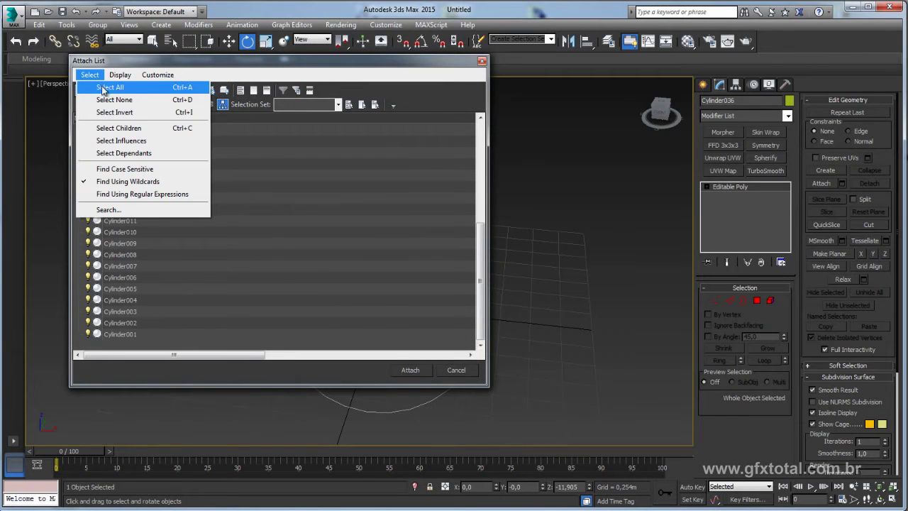
pyautogui.click(119, 91)
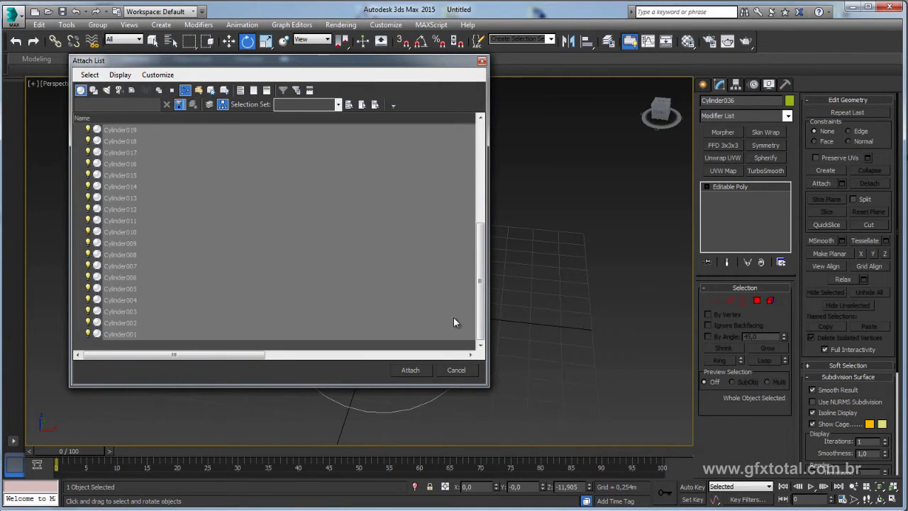
pyautogui.click(415, 370)
# Recenter the view and select every open border of the merged object.
pyautogui.moveTo(326, 166); pyautogui.dragTo(387, 145, button='middle')
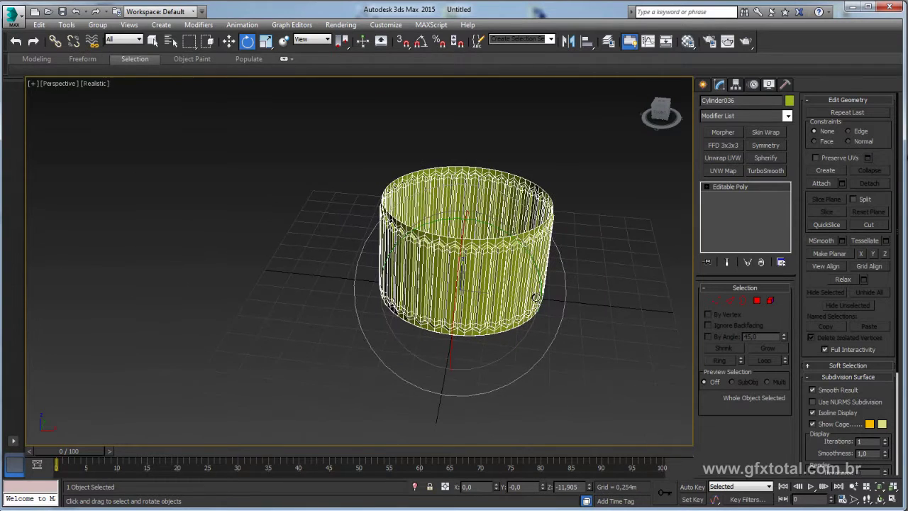
pyautogui.moveTo(647, 210); pyautogui.dragTo(595, 245, button='middle')
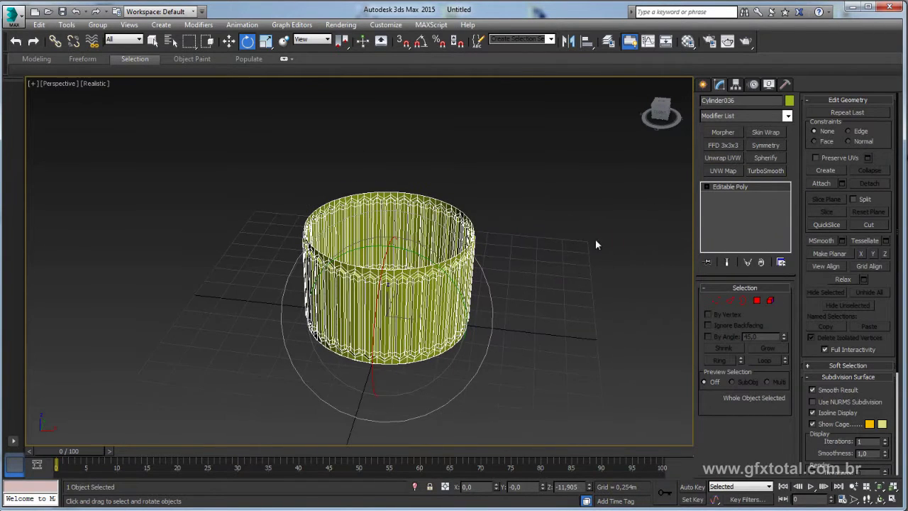
pyautogui.click(743, 301)
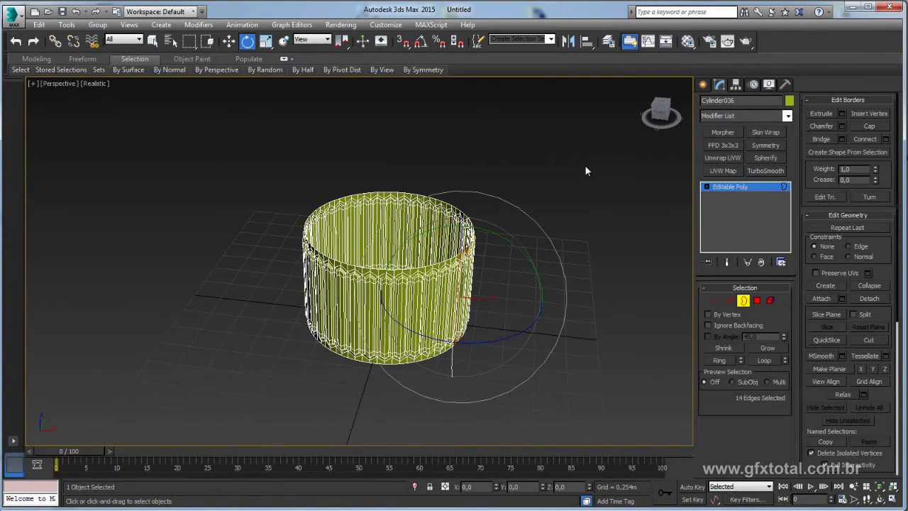
pyautogui.hotkey('ctrl', 'a')
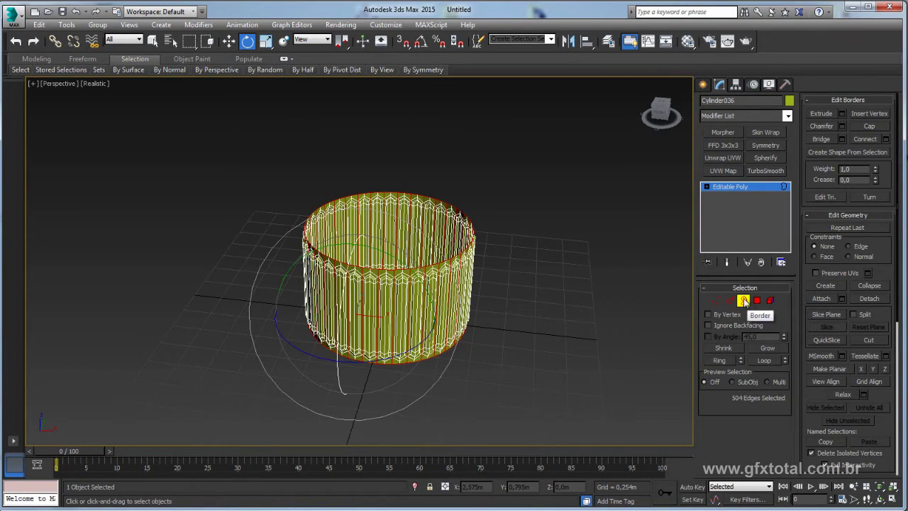
# Test a Shift-drag extrude of the rim border, then undo it.
pyautogui.hotkey('ctrl', 'z')
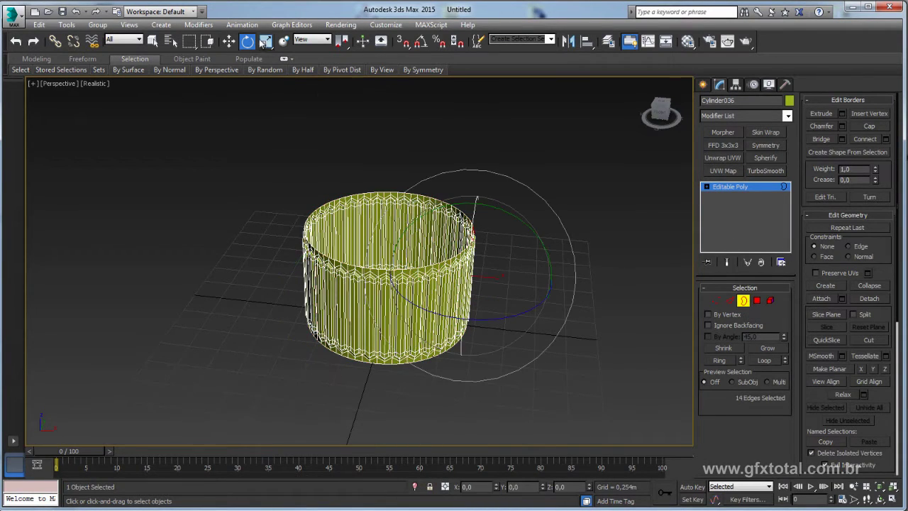
pyautogui.press('w')
pyautogui.keyDown('shift'); pyautogui.moveTo(505, 244); pyautogui.dragTo(521, 213); pyautogui.keyUp('shift')
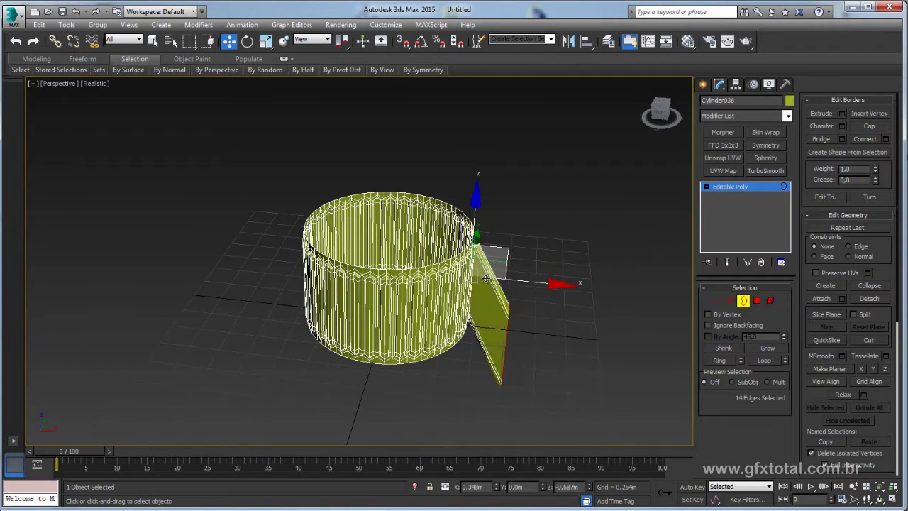
pyautogui.hotkey('ctrl', 'z')
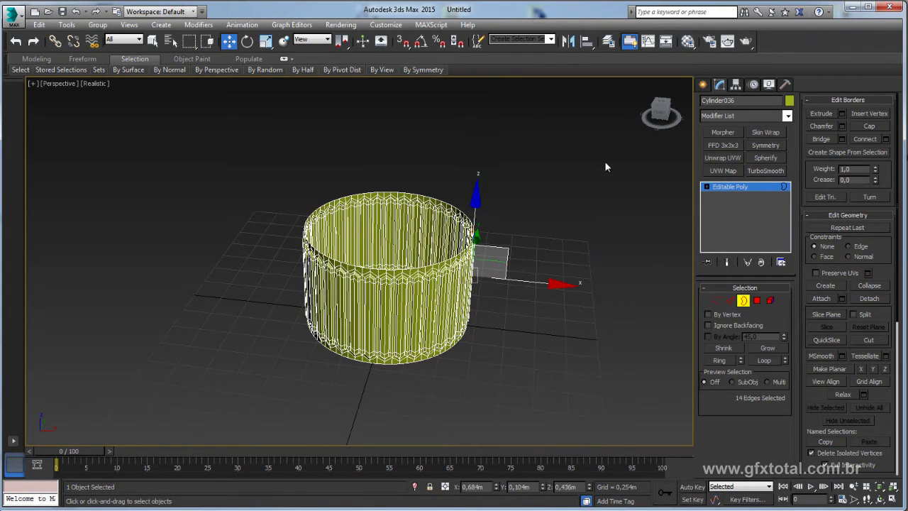
# Select all and weld the overlapping vertices at Vertex level.
pyautogui.hotkey('ctrl', 'a')
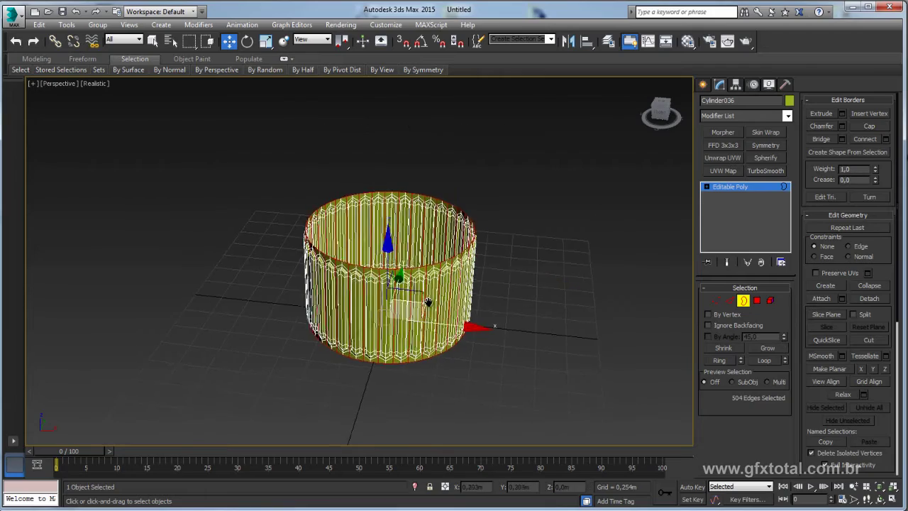
pyautogui.scroll(3, 426, 308)
pyautogui.scroll(1, 436, 300)
pyautogui.scroll(-1, 472, 286)
pyautogui.keyDown('alt'); pyautogui.moveTo(471, 285); pyautogui.dragTo(459, 285, button='middle'); pyautogui.keyUp('alt')
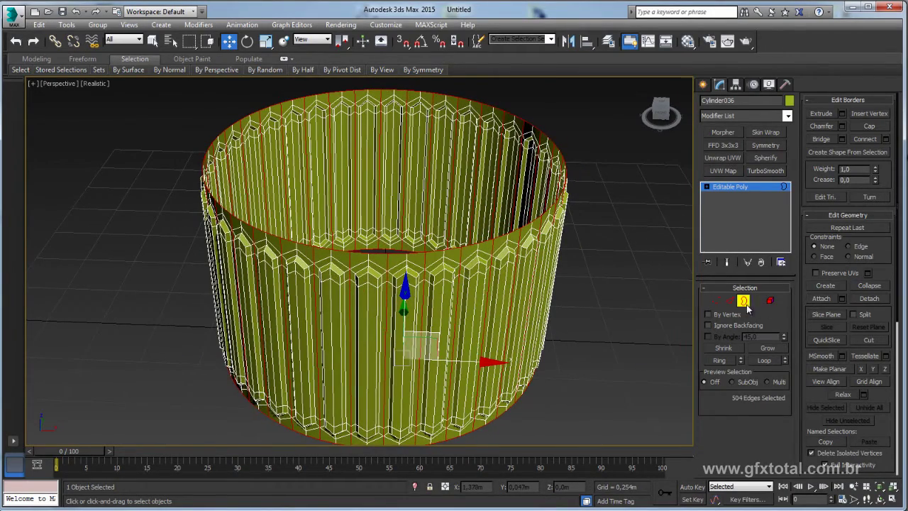
pyautogui.click(717, 301)
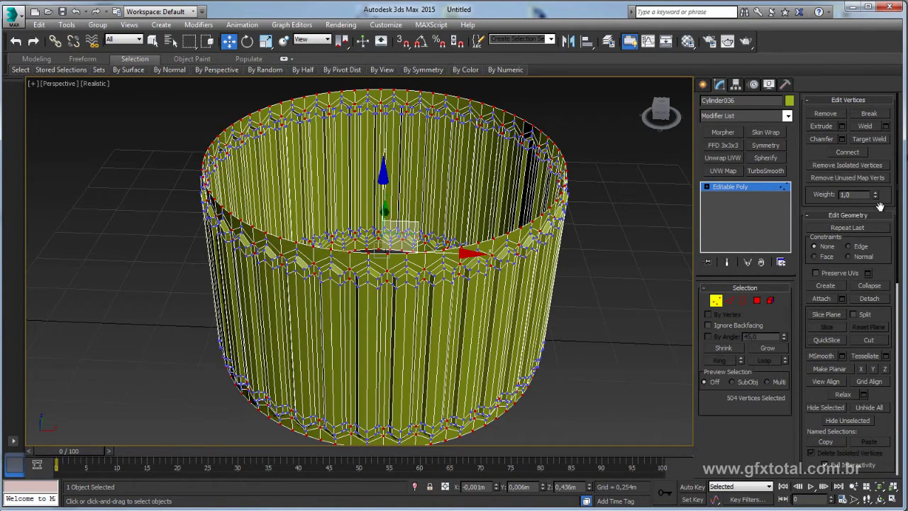
pyautogui.click(866, 123)
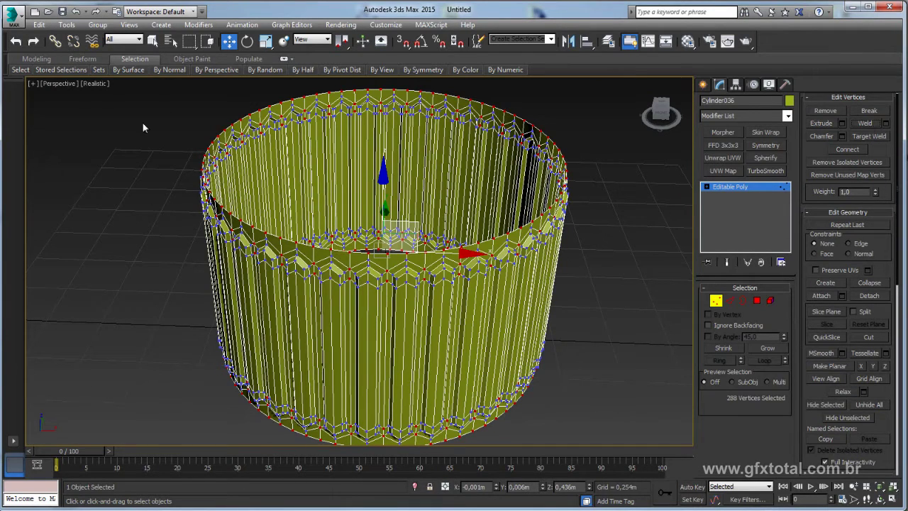
# Back at Border level, confirm only the top and bottom rims remain open.
pyautogui.click(743, 300)
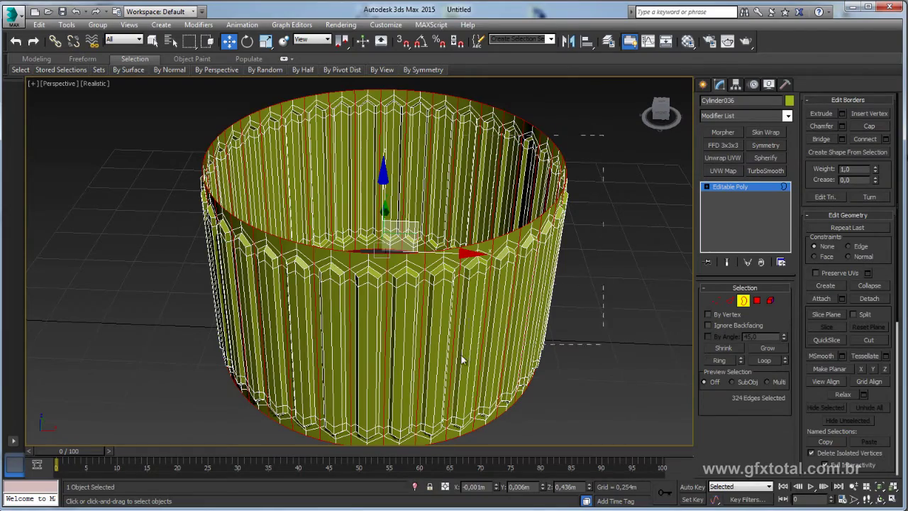
pyautogui.click(277, 400)
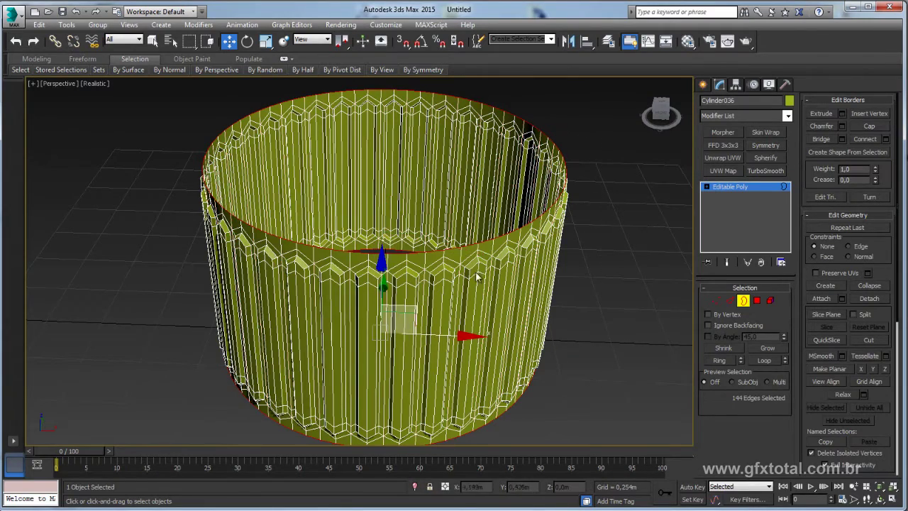
pyautogui.scroll(-2, 369, 295)
pyautogui.scroll(-1, 355, 298)
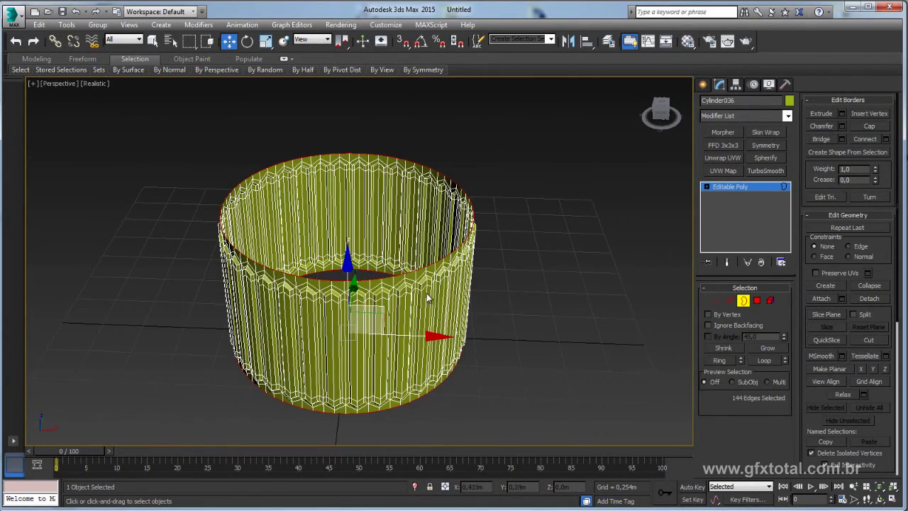
pyautogui.moveTo(427, 293)
pyautogui.keyDown('alt'); pyautogui.mouseDown(button='middle')
pyautogui.moveTo(452, 270)
pyautogui.moveTo(488, 285)
pyautogui.mouseUp(button='middle'); pyautogui.keyUp('alt')
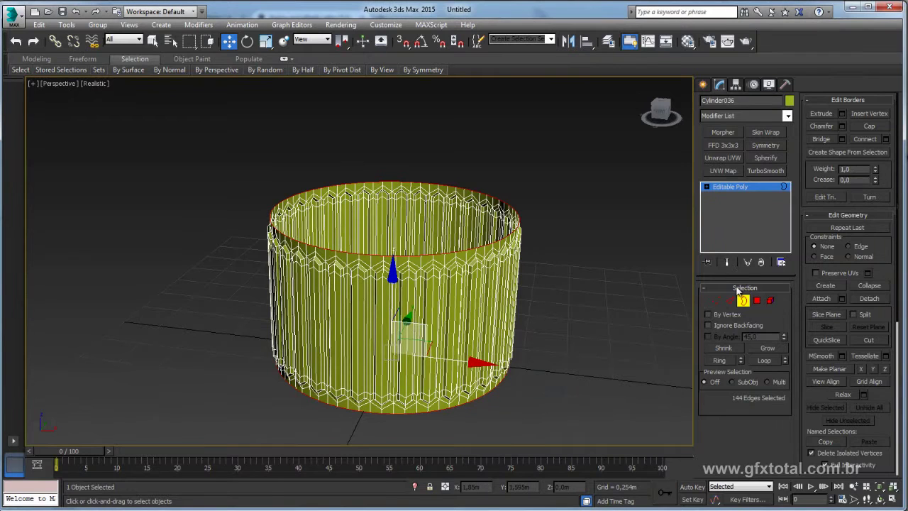
pyautogui.click(716, 300)
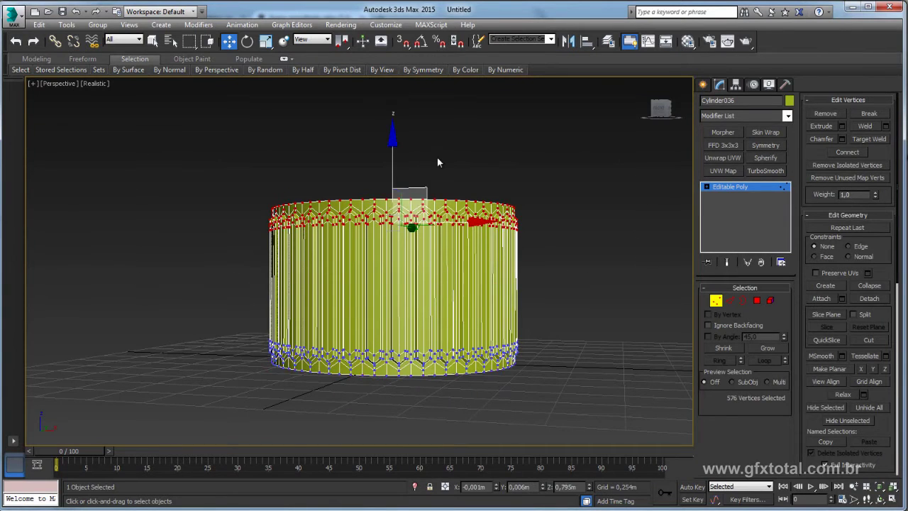
# Raise the top vertices in Z to make the cylinder taller, checking the reference photo.
pyautogui.keyDown('shift'); pyautogui.moveTo(437, 157); pyautogui.dragTo(437, 257); pyautogui.keyUp('shift')
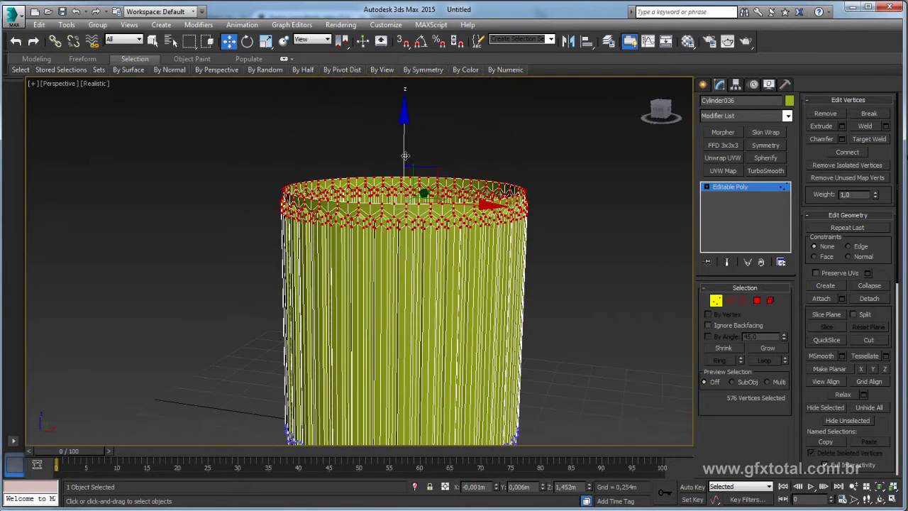
pyautogui.click(723, 187)
pyautogui.scroll(-3, 511, 231)
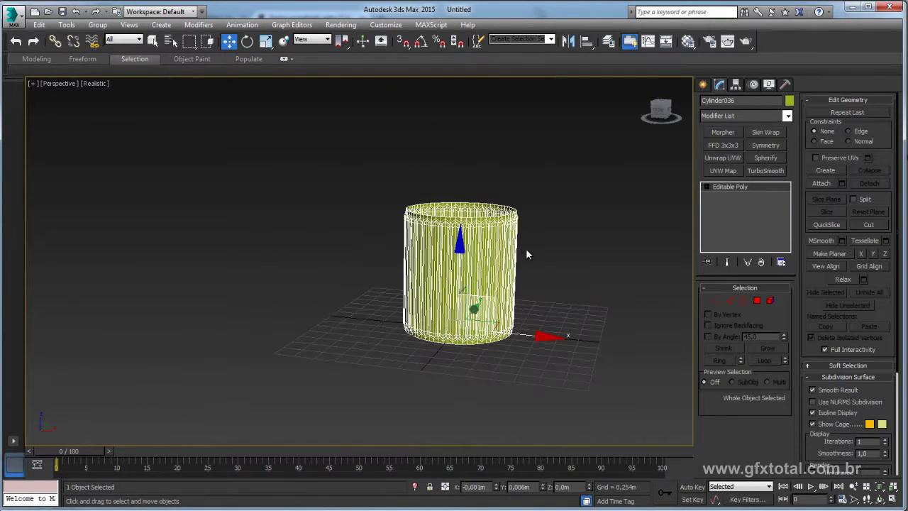
pyautogui.scroll(2, 526, 249)
pyautogui.click(716, 300)
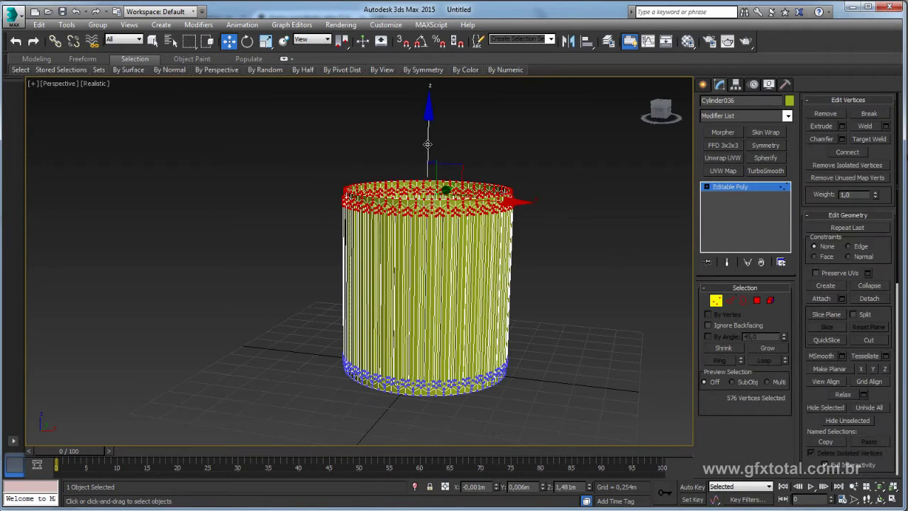
pyautogui.hotkey('ctrl', 'd')
pyautogui.click(761, 187)
pyautogui.hotkey('alt', 'Tab')
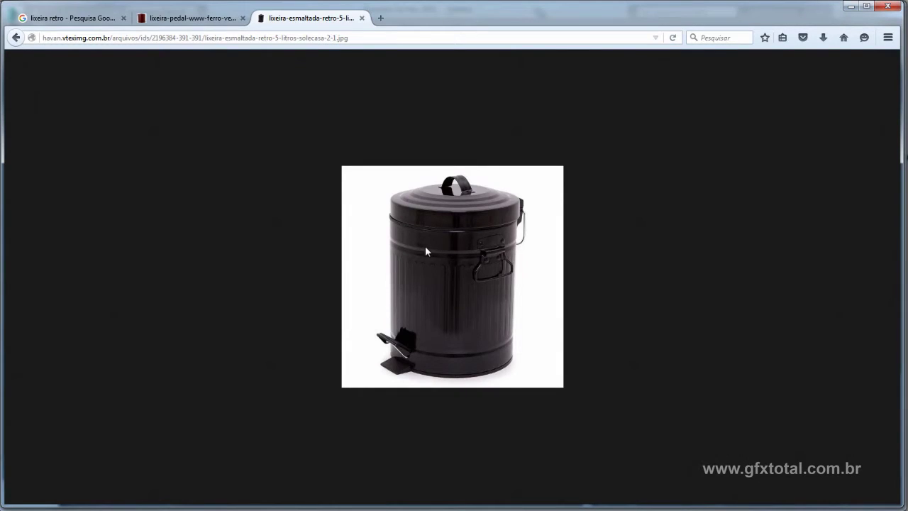
pyautogui.hotkey('alt', 'Tab')
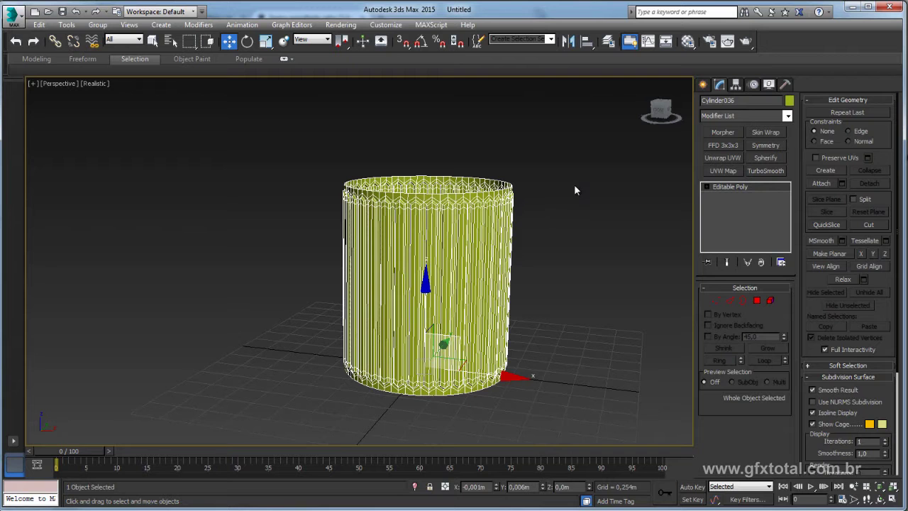
# Shift-move the top border up into a plain band, its rim at 1.961m.
pyautogui.click(741, 301)
pyautogui.click(440, 186)
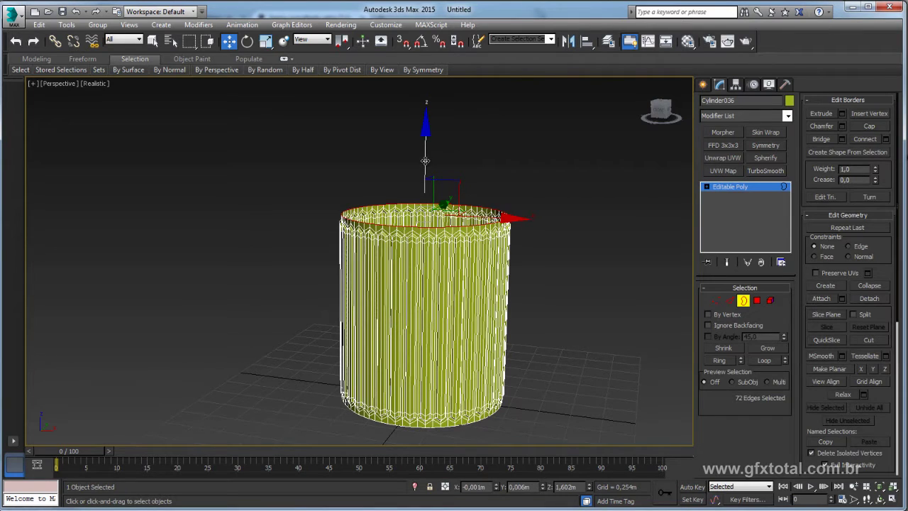
pyautogui.moveTo(425, 161); pyautogui.dragTo(425, 151)
pyautogui.scroll(2, 426, 213)
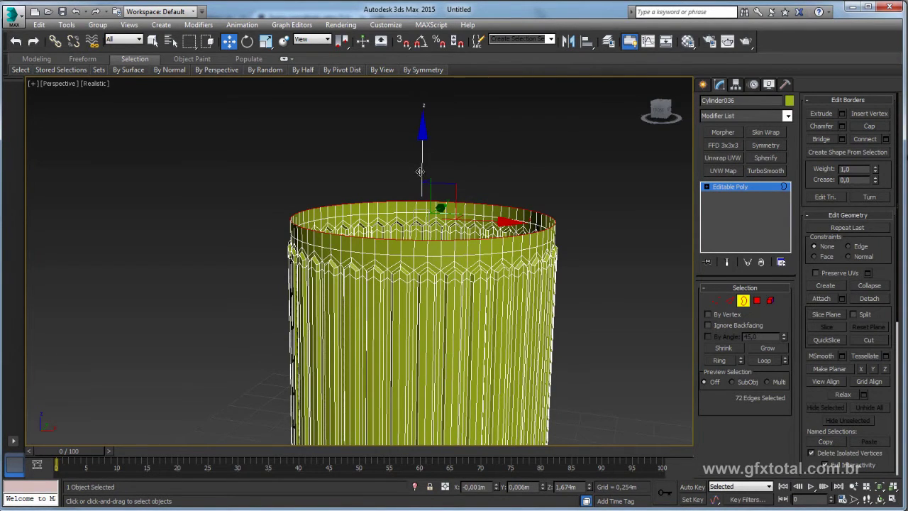
pyautogui.moveTo(420, 172); pyautogui.dragTo(420, 121)
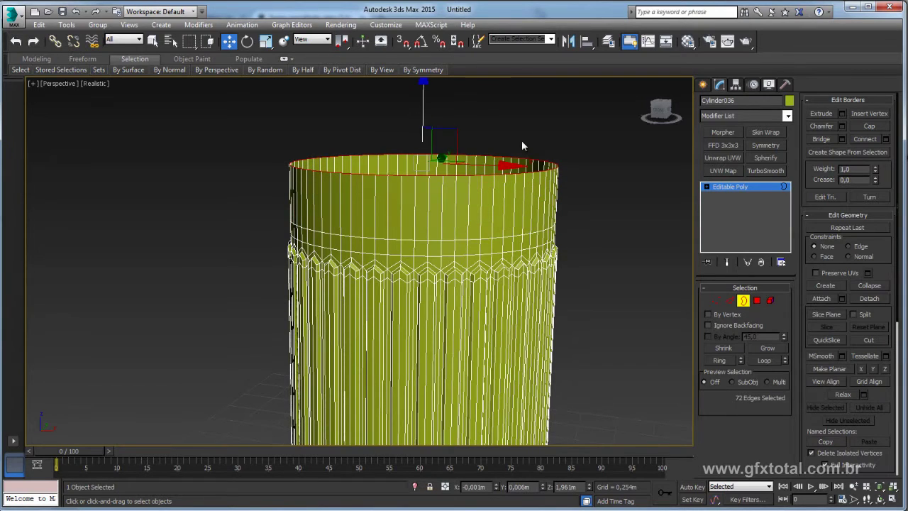
pyautogui.hotkey('alt', 'Tab')
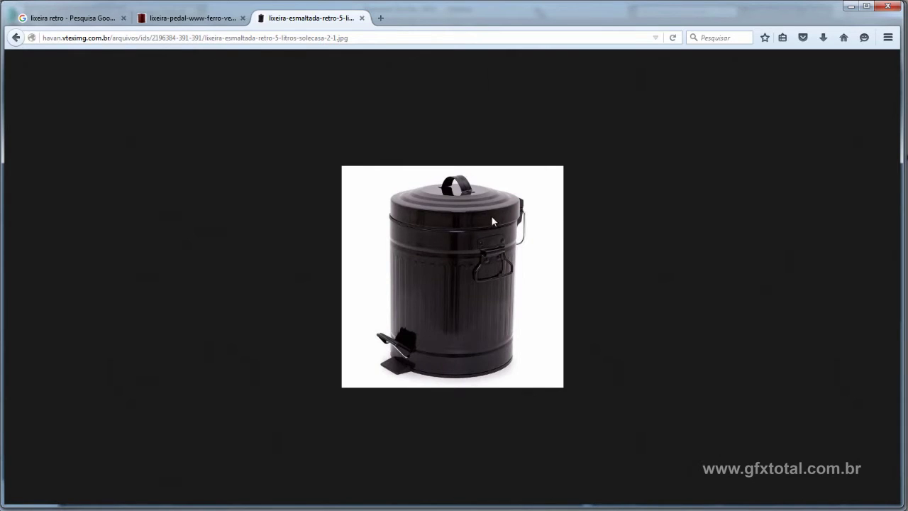
pyautogui.hotkey('alt', 'Tab')
pyautogui.moveTo(482, 199)
pyautogui.keyDown('alt'); pyautogui.mouseDown(button='middle')
pyautogui.moveTo(506, 278)
pyautogui.moveTo(487, 308)
pyautogui.moveTo(544, 330)
pyautogui.mouseUp(button='middle'); pyautogui.keyUp('alt')
# Select the bottom rim's 72-edge border and pull it down into a plain band at -0.35m.
pyautogui.scroll(-3, 547, 334)
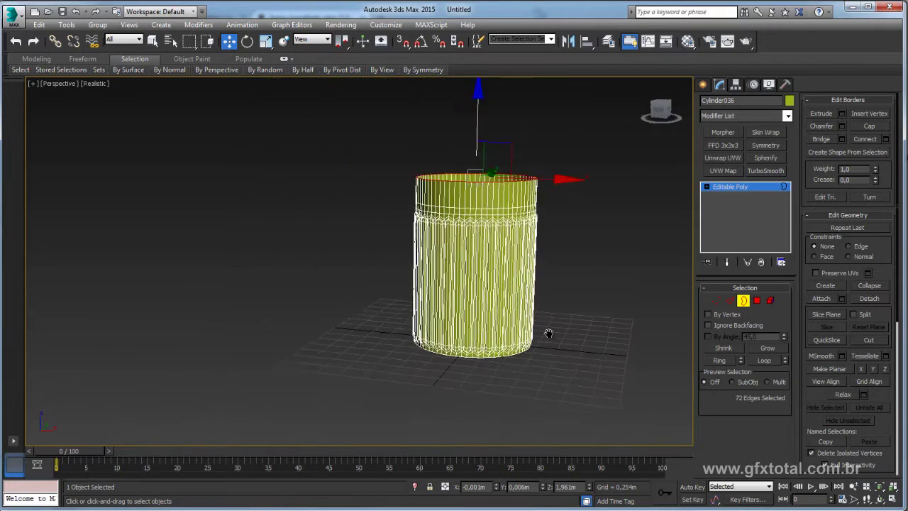
pyautogui.scroll(-2, 509, 332)
pyautogui.click(492, 315)
pyautogui.scroll(2, 491, 315)
pyautogui.scroll(3, 492, 315)
pyautogui.keyDown('alt'); pyautogui.moveTo(468, 284); pyautogui.dragTo(444, 245, button='middle'); pyautogui.keyUp('alt')
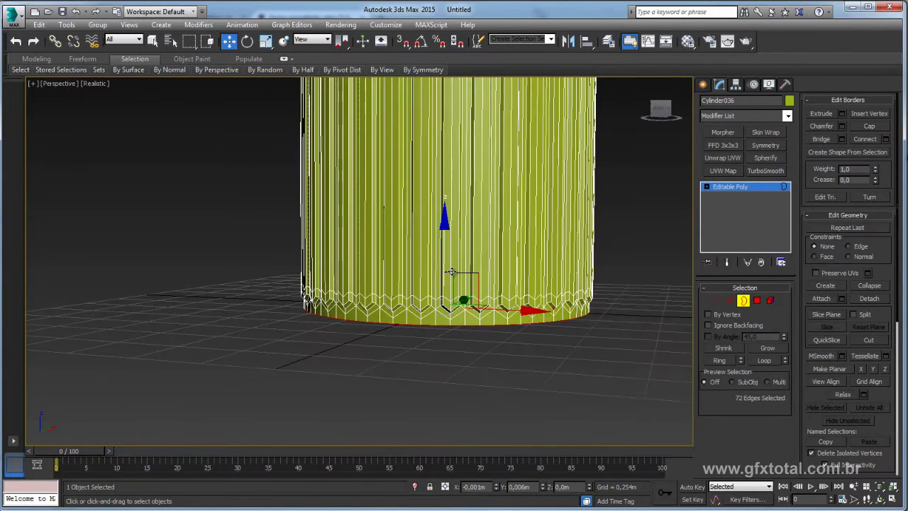
pyautogui.moveTo(444, 245); pyautogui.dragTo(441, 256)
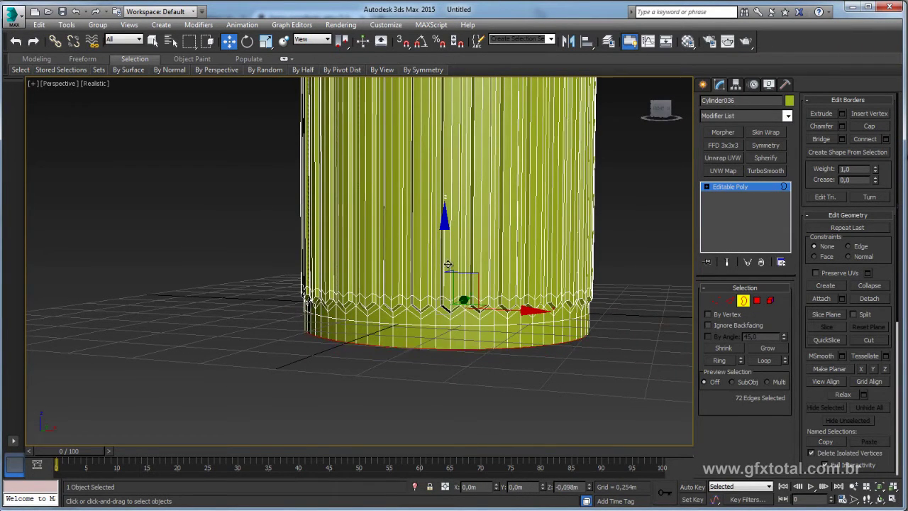
pyautogui.moveTo(440, 256); pyautogui.dragTo(441, 302)
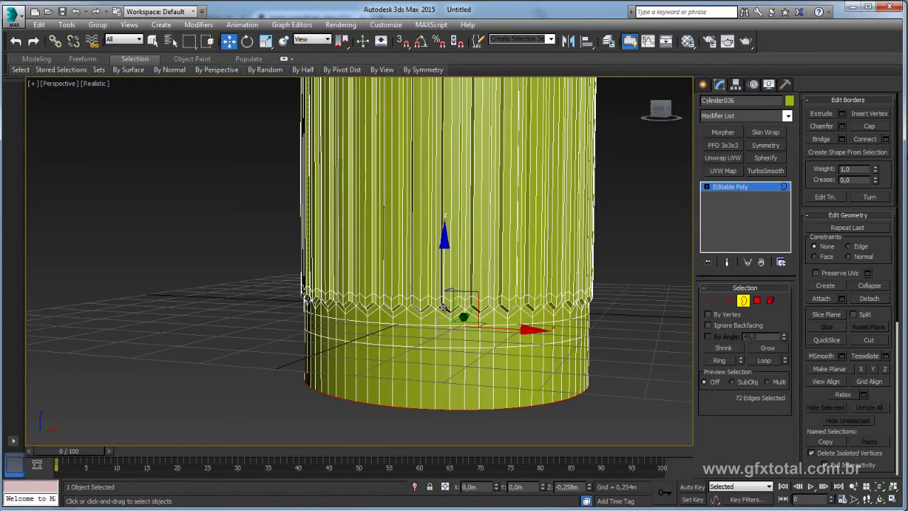
pyautogui.scroll(-2, 435, 246)
pyautogui.moveTo(436, 246)
pyautogui.keyDown('alt'); pyautogui.mouseDown(button='middle')
pyautogui.moveTo(446, 264)
pyautogui.moveTo(447, 242)
pyautogui.moveTo(506, 249)
pyautogui.mouseUp(button='middle'); pyautogui.keyUp('alt')
pyautogui.scroll(3, 448, 282)
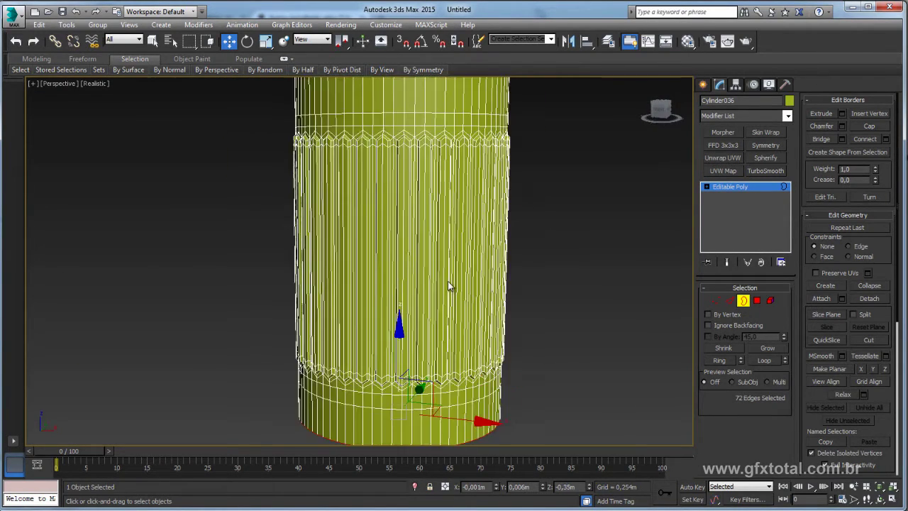
# Select the full edge loops where the ribbed wall meets the top and bottom bands.
pyautogui.click(730, 300)
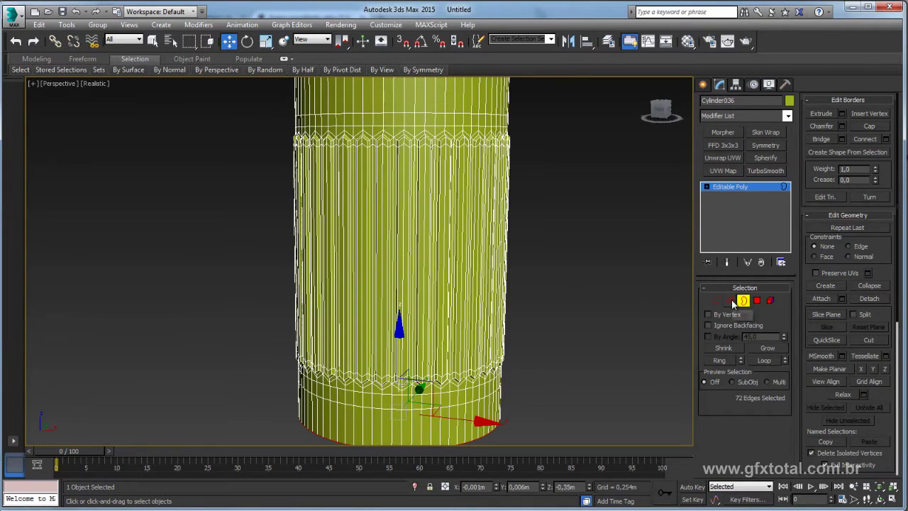
pyautogui.click(429, 112)
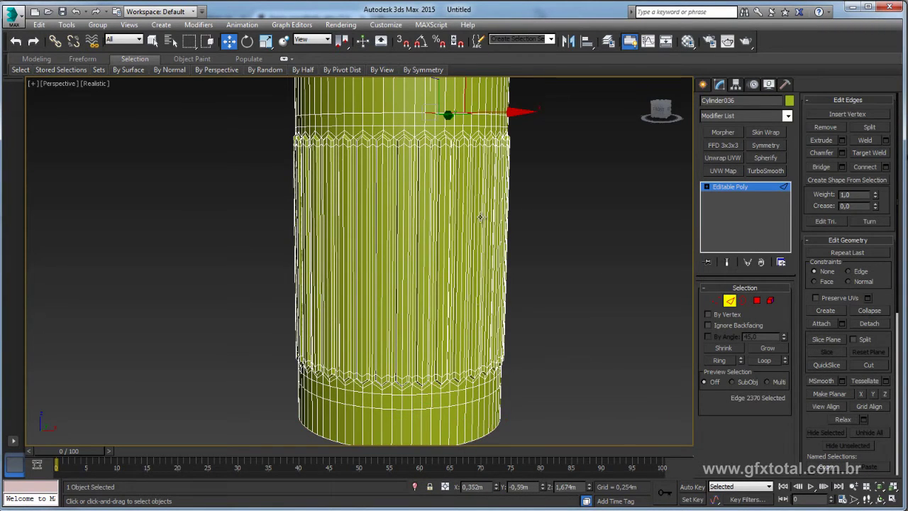
pyautogui.click(435, 406)
pyautogui.moveTo(435, 406)
pyautogui.keyDown('alt'); pyautogui.mouseDown(button='middle')
pyautogui.moveTo(537, 330)
pyautogui.moveTo(538, 366)
pyautogui.mouseUp(button='middle'); pyautogui.keyUp('alt')
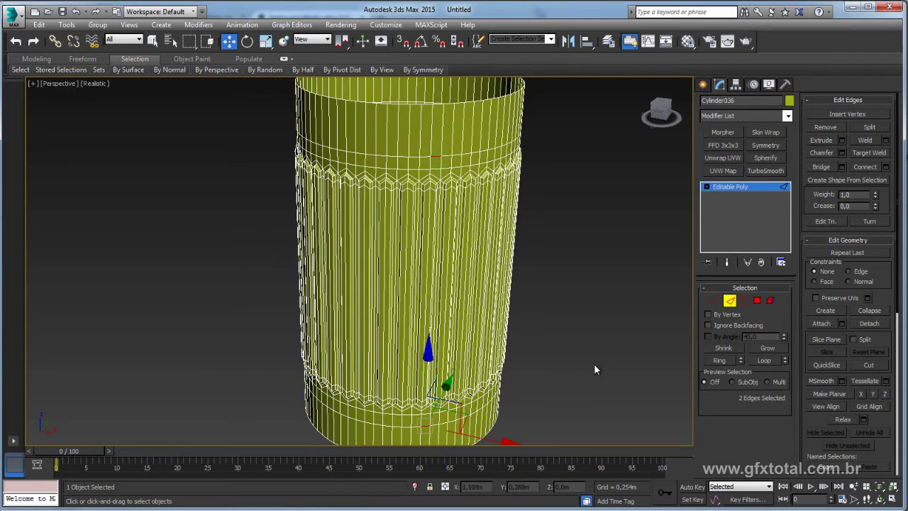
pyautogui.click(764, 360)
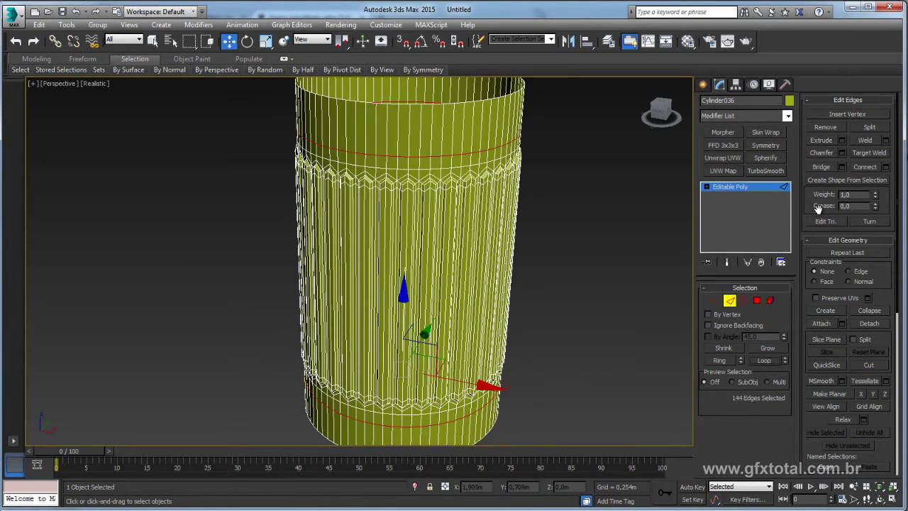
# Extrude both loops inward with height -0,018m and width 0,025m.
pyautogui.click(843, 142)
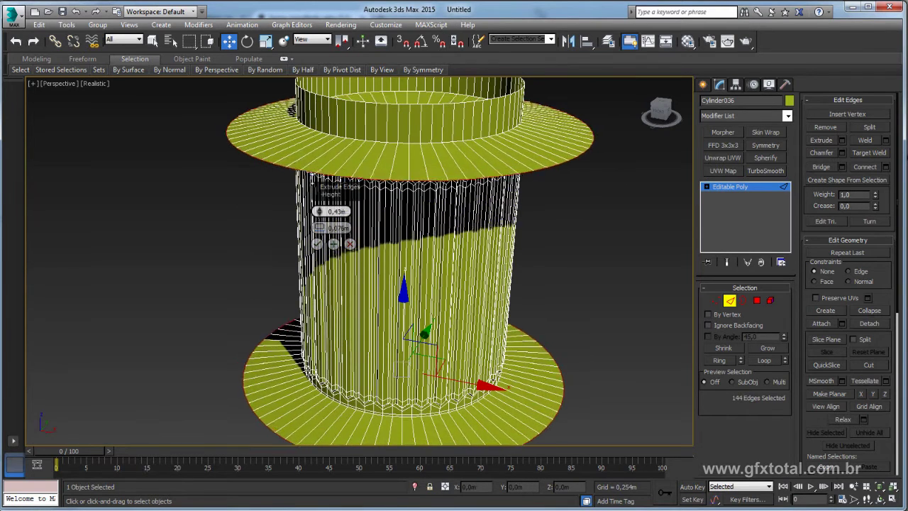
pyautogui.moveTo(318, 212)
pyautogui.mouseDown()
pyautogui.moveTo(319, 233)
pyautogui.moveTo(320, 209)
pyautogui.mouseUp()
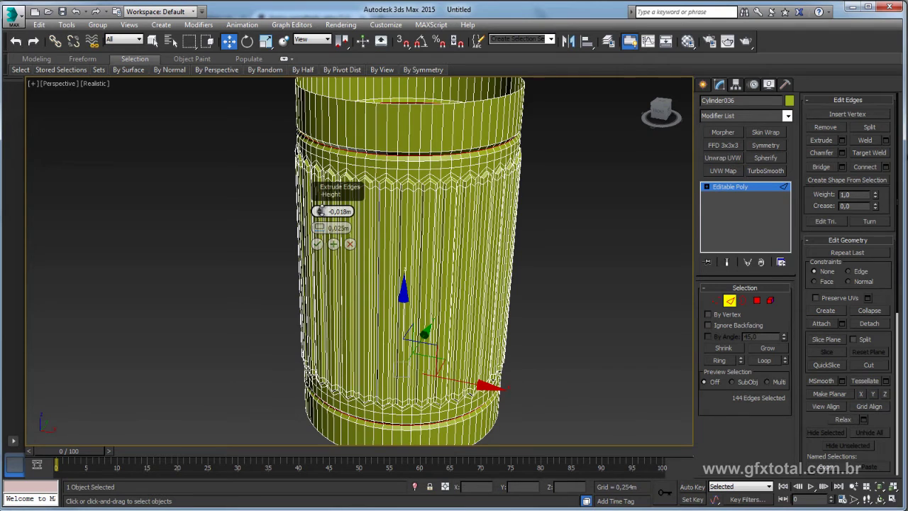
pyautogui.click(317, 244)
pyautogui.scroll(1, 426, 213)
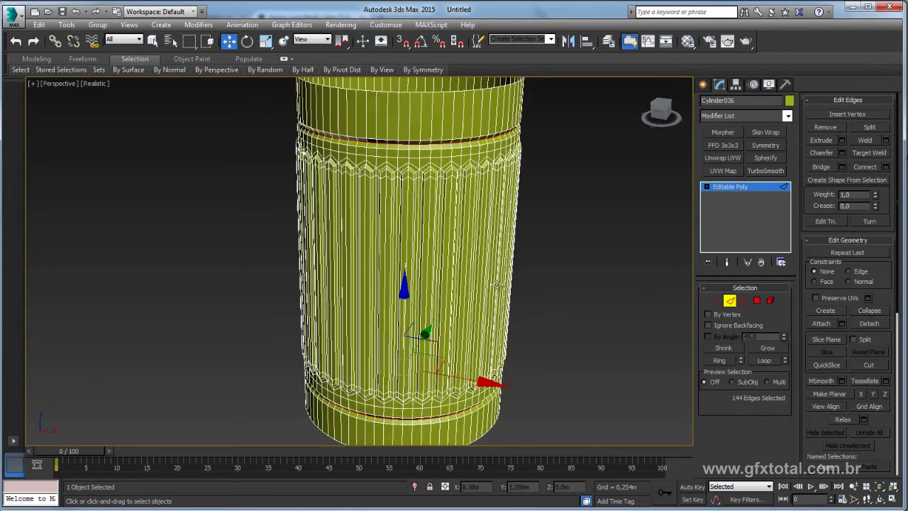
pyautogui.scroll(1, 454, 191)
pyautogui.scroll(3, 468, 153)
pyautogui.moveTo(467, 153); pyautogui.dragTo(471, 206, button='middle')
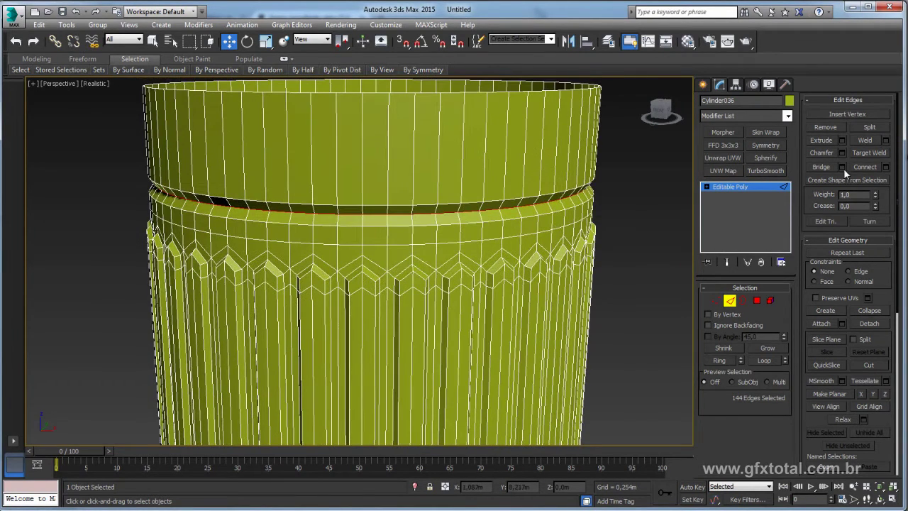
# Chamfer the groove edge loops by 0,011m.
pyautogui.click(842, 153)
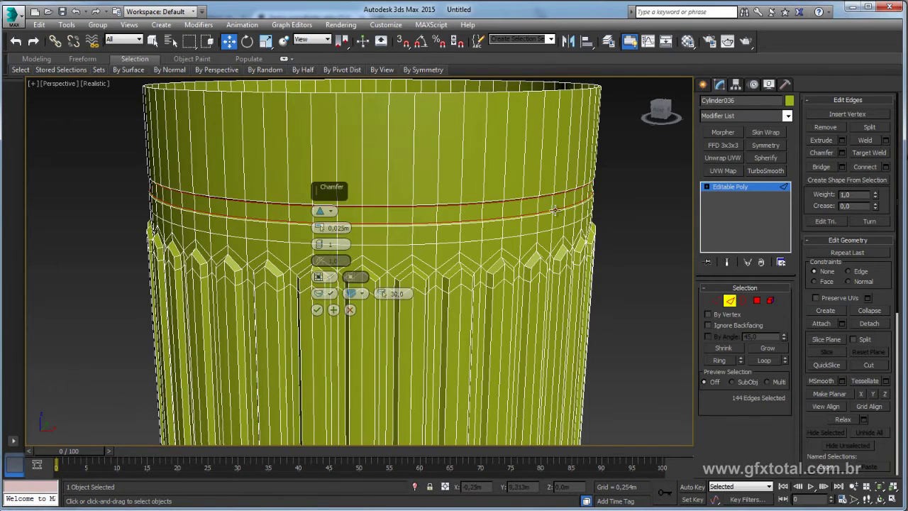
pyautogui.moveTo(318, 230); pyautogui.dragTo(318, 223)
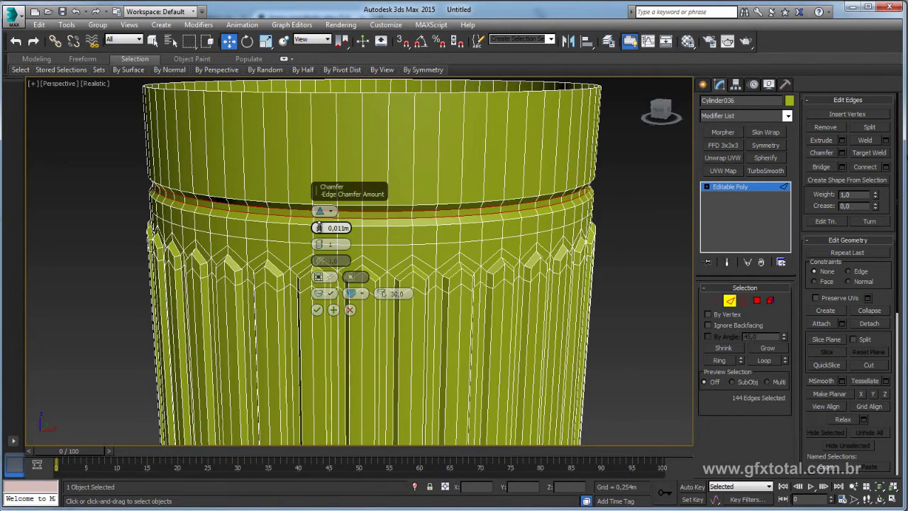
pyautogui.click(317, 310)
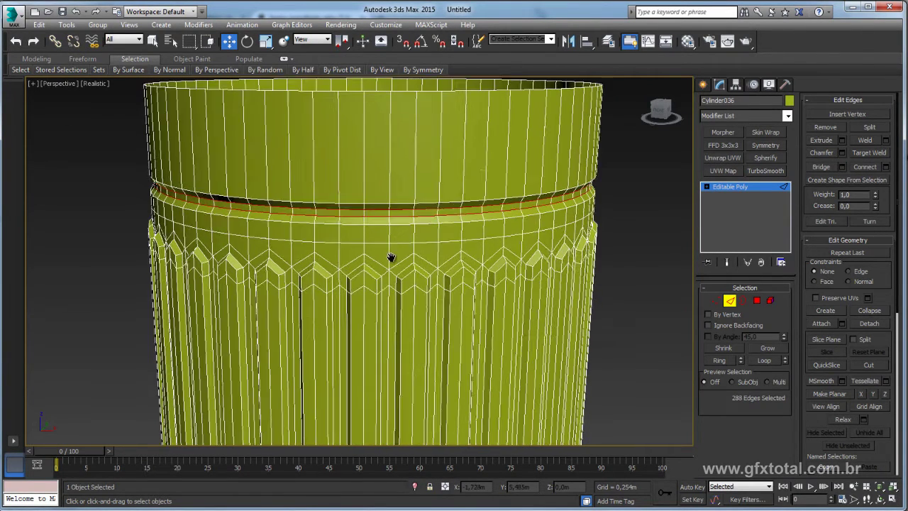
pyautogui.scroll(-5, 392, 258)
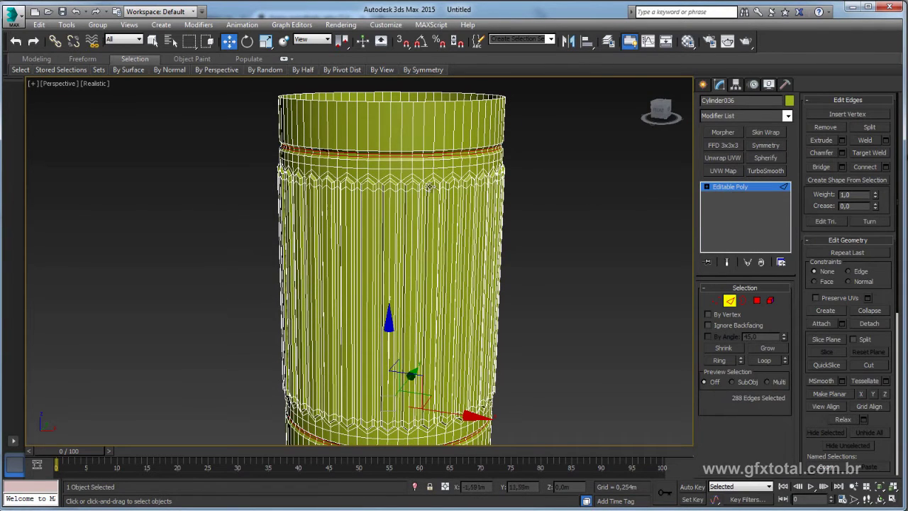
pyautogui.scroll(3, 477, 197)
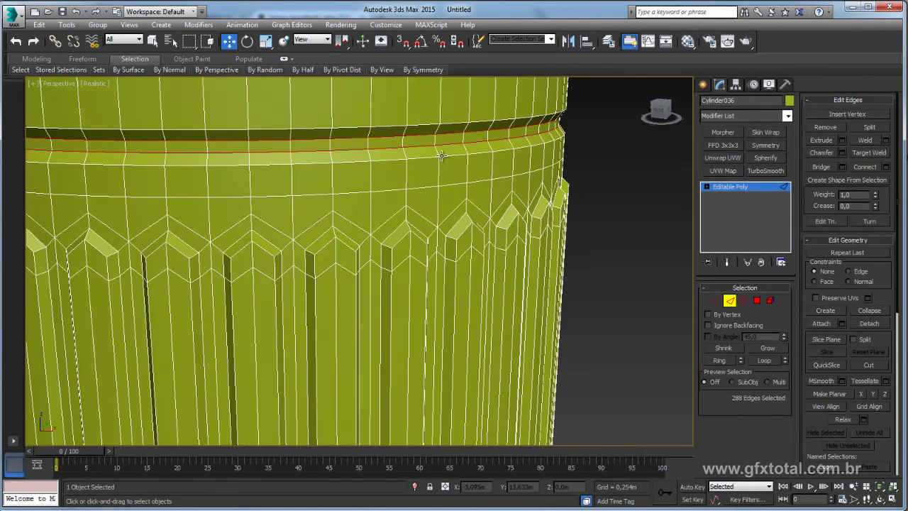
pyautogui.scroll(2, 447, 154)
# Select the full edge loops along the upper and lower groove rims.
pyautogui.click(458, 147)
pyautogui.keyDown('ctrl'); pyautogui.click(459, 116); pyautogui.keyUp('ctrl')
pyautogui.scroll(-4, 454, 142)
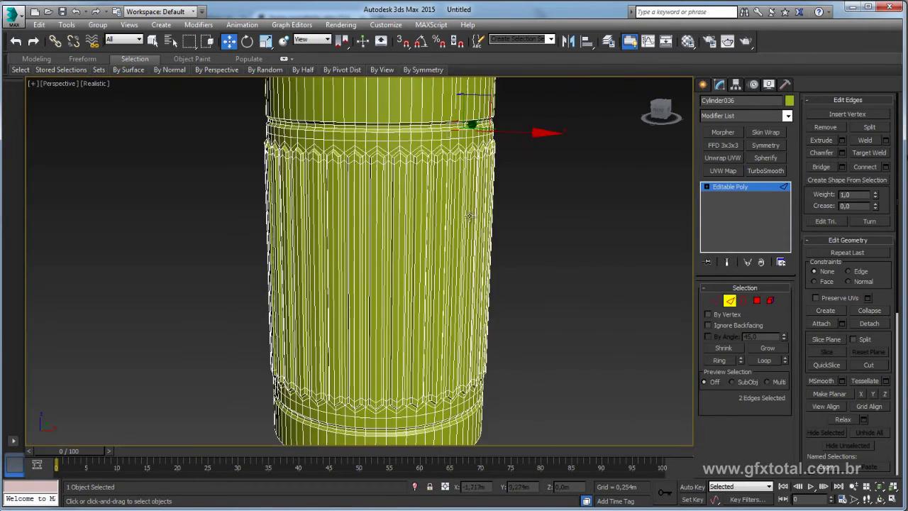
pyautogui.scroll(2, 406, 277)
pyautogui.scroll(3, 406, 276)
pyautogui.keyDown('ctrl'); pyautogui.click(406, 275); pyautogui.keyUp('ctrl')
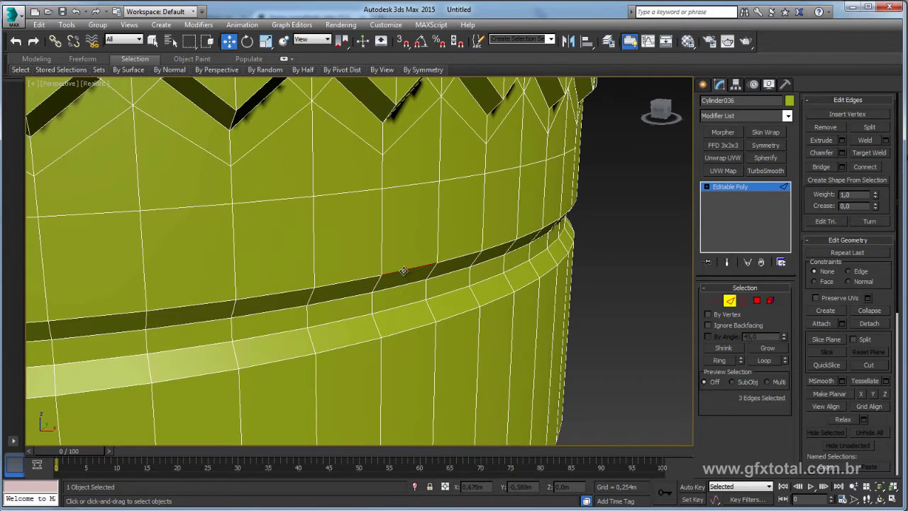
pyautogui.keyDown('ctrl'); pyautogui.click(410, 328); pyautogui.keyUp('ctrl')
pyautogui.click(765, 361)
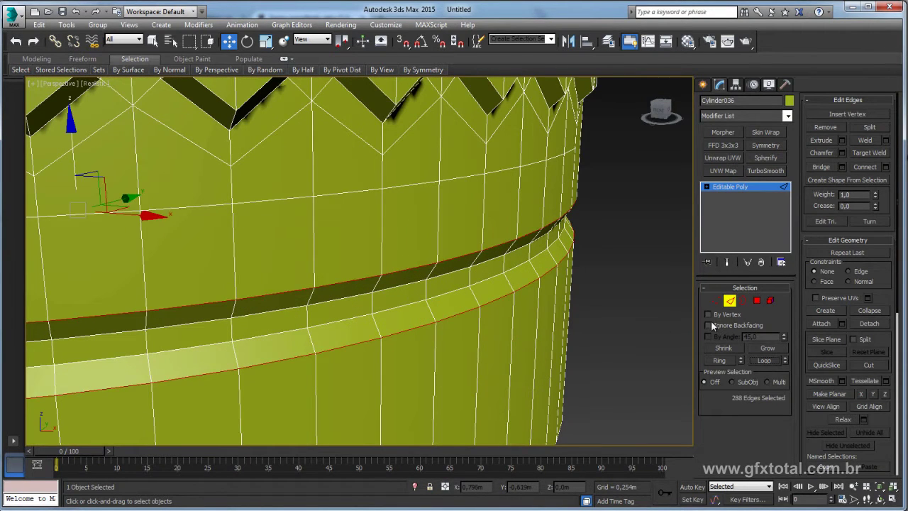
# Chamfer the rim loops by 0,001m and leave Edge sub-object level.
pyautogui.click(843, 152)
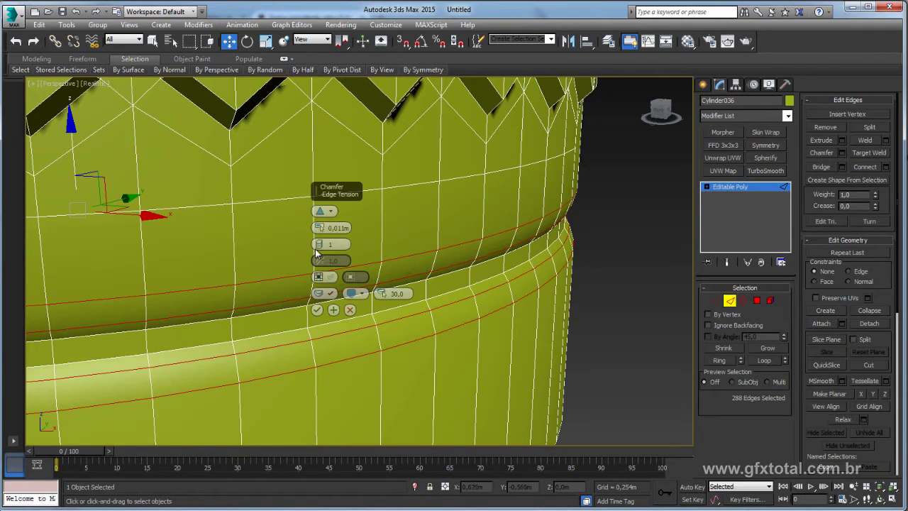
pyautogui.moveTo(319, 233); pyautogui.dragTo(318, 227)
pyautogui.rightClick(319, 227)
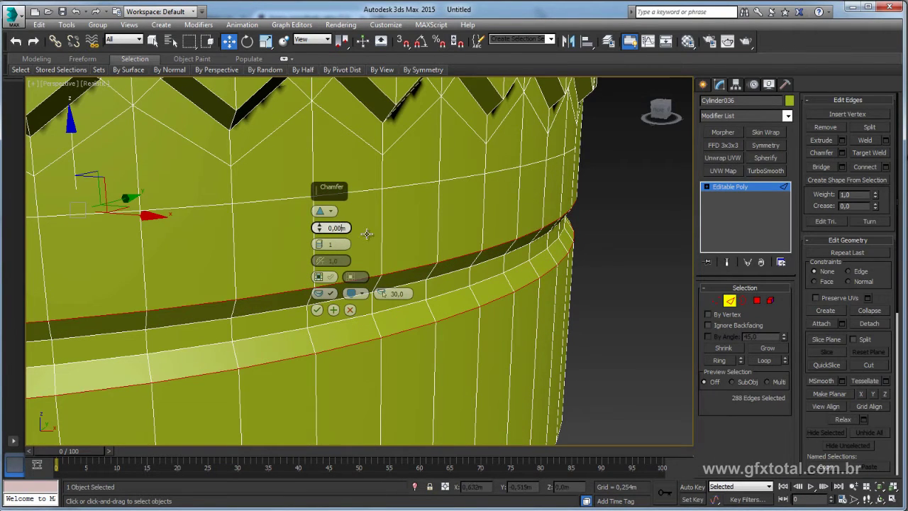
pyautogui.write('1')
pyautogui.press('Return')
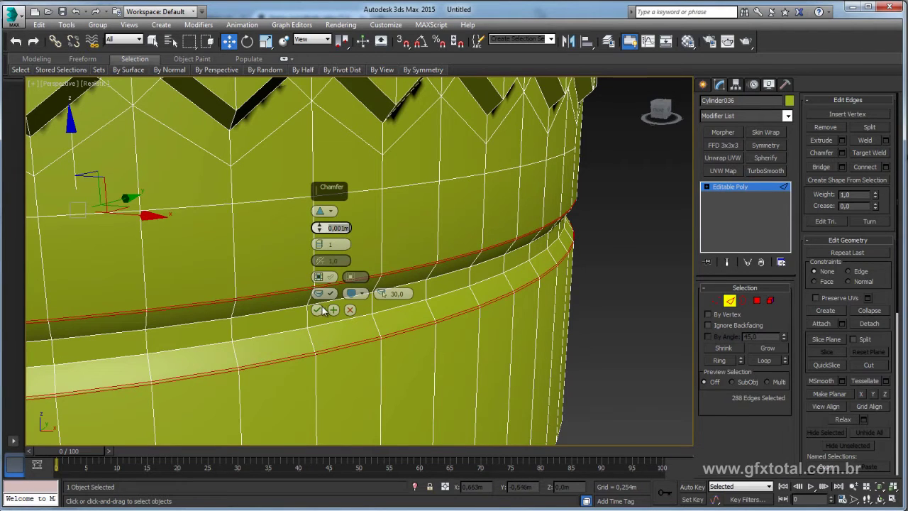
pyautogui.click(318, 311)
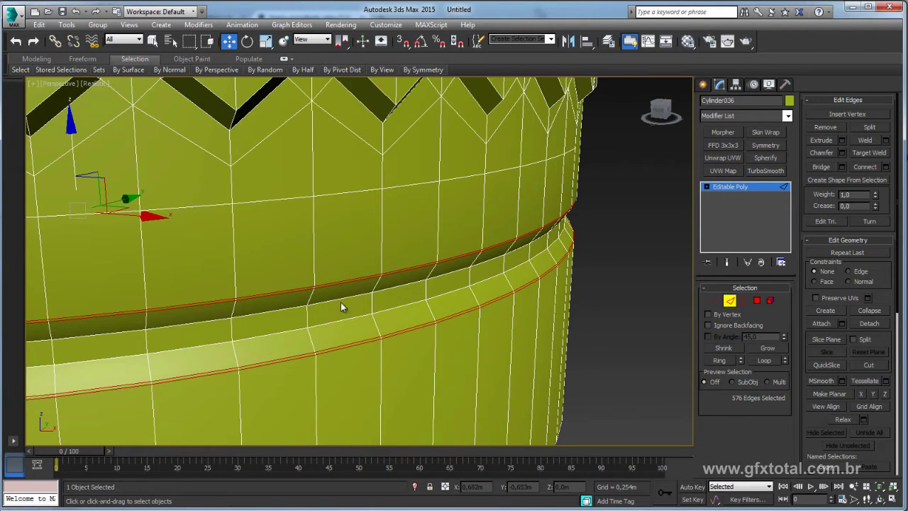
pyautogui.click(735, 187)
pyautogui.scroll(-5, 573, 183)
pyautogui.moveTo(574, 183)
pyautogui.mouseDown(button='middle')
pyautogui.moveTo(557, 266)
pyautogui.moveTo(599, 245)
pyautogui.mouseUp(button='middle')
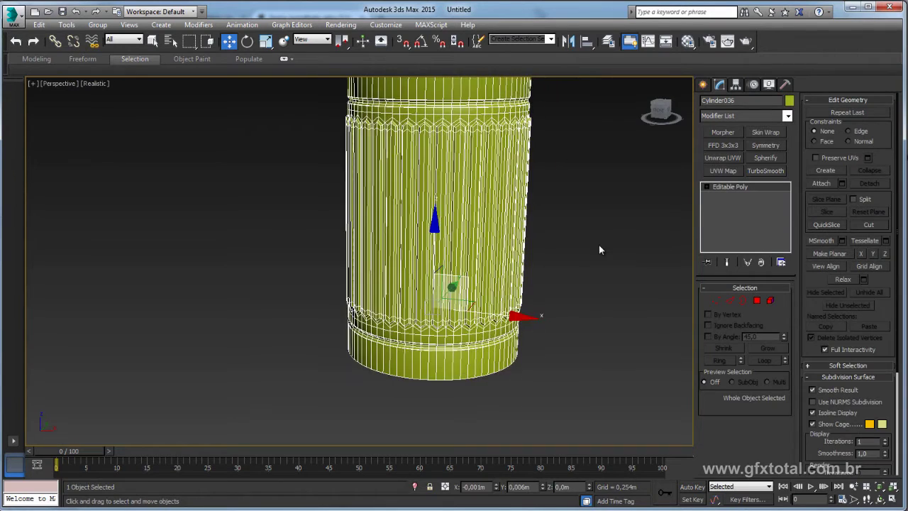
# Reselect the ribbed cylinder, add TurboSmooth, and orbit to view the rounded body and open top.
pyautogui.click(572, 258)
pyautogui.moveTo(589, 239); pyautogui.dragTo(425, 311)
pyautogui.click(765, 171)
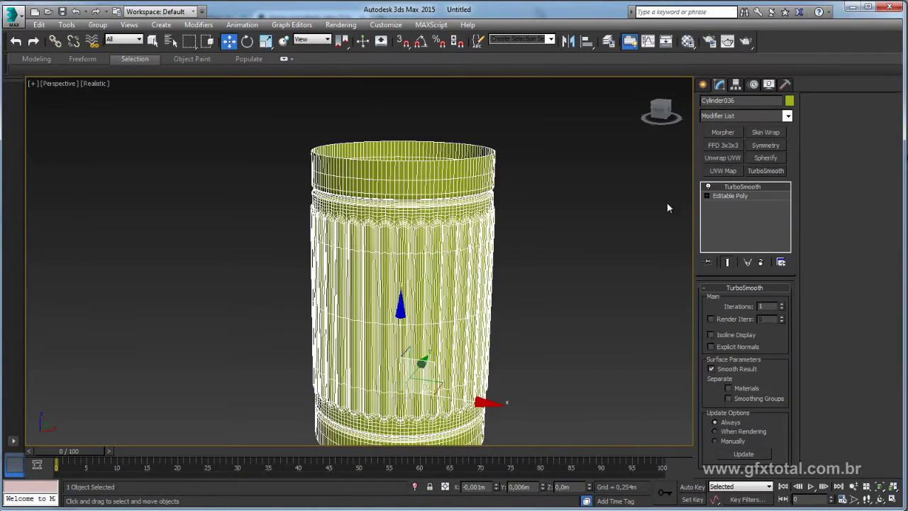
pyautogui.click(557, 251)
pyautogui.moveTo(557, 251)
pyautogui.keyDown('alt'); pyautogui.mouseDown(button='middle')
pyautogui.moveTo(539, 311)
pyautogui.moveTo(428, 293)
pyautogui.moveTo(427, 193)
pyautogui.moveTo(562, 242)
pyautogui.moveTo(530, 290)
pyautogui.mouseUp(button='middle'); pyautogui.keyUp('alt')
pyautogui.scroll(-2, 421, 222)
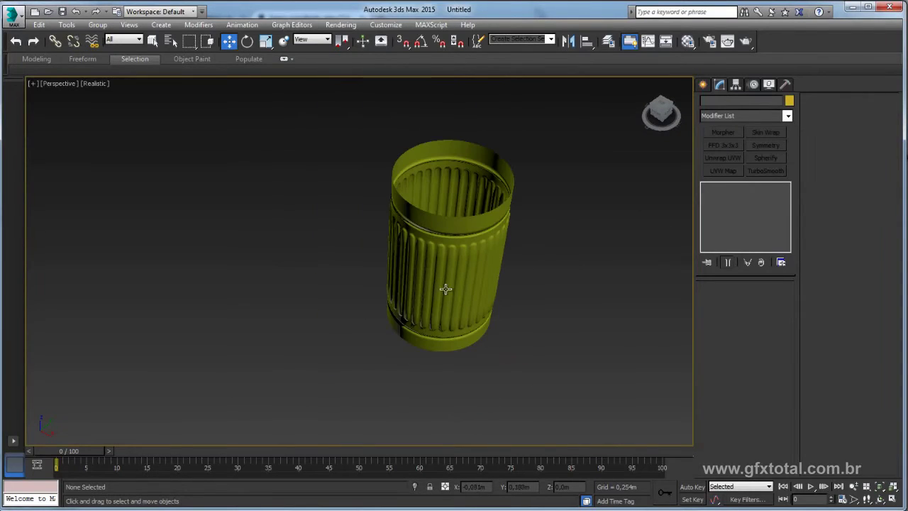
pyautogui.keyDown('alt'); pyautogui.moveTo(447, 288); pyautogui.dragTo(469, 263, button='middle'); pyautogui.keyUp('alt')
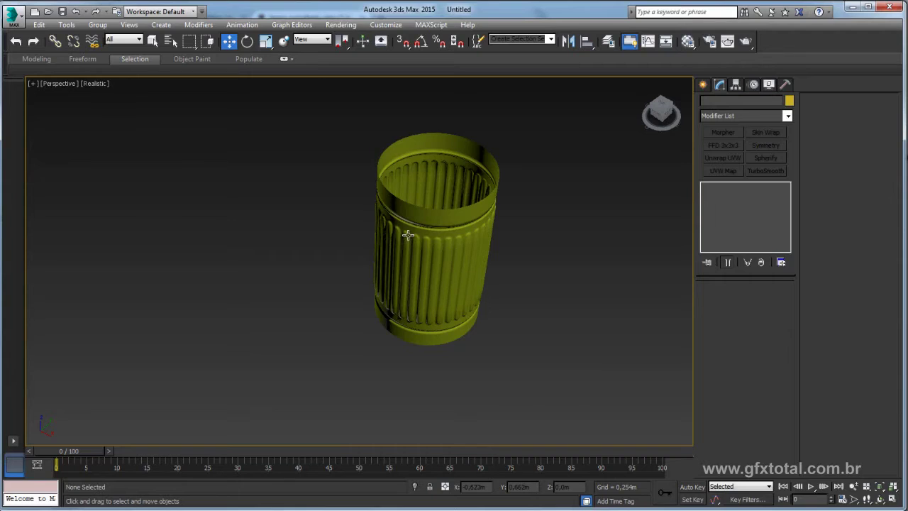
pyautogui.scroll(4, 406, 234)
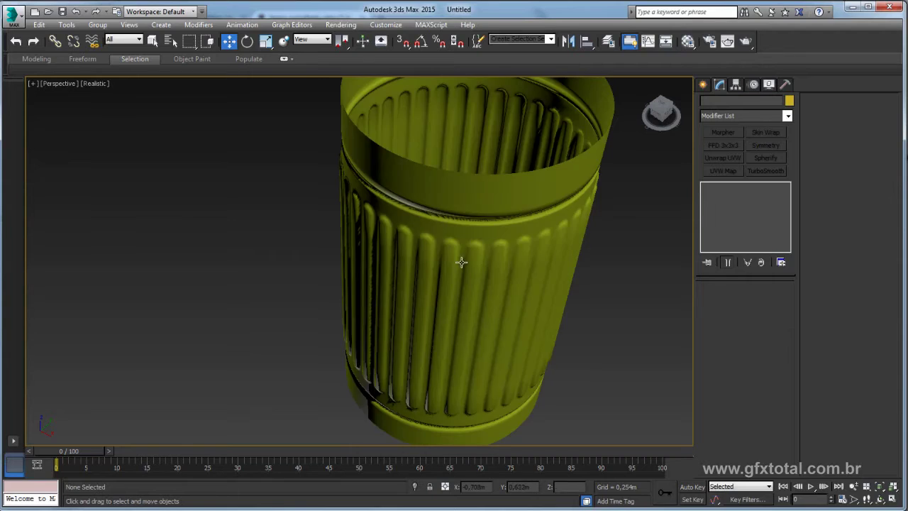
pyautogui.click(473, 265)
pyautogui.keyDown('alt'); pyautogui.moveTo(473, 265); pyautogui.dragTo(461, 238, button='middle'); pyautogui.keyUp('alt')
pyautogui.scroll(2, 462, 236)
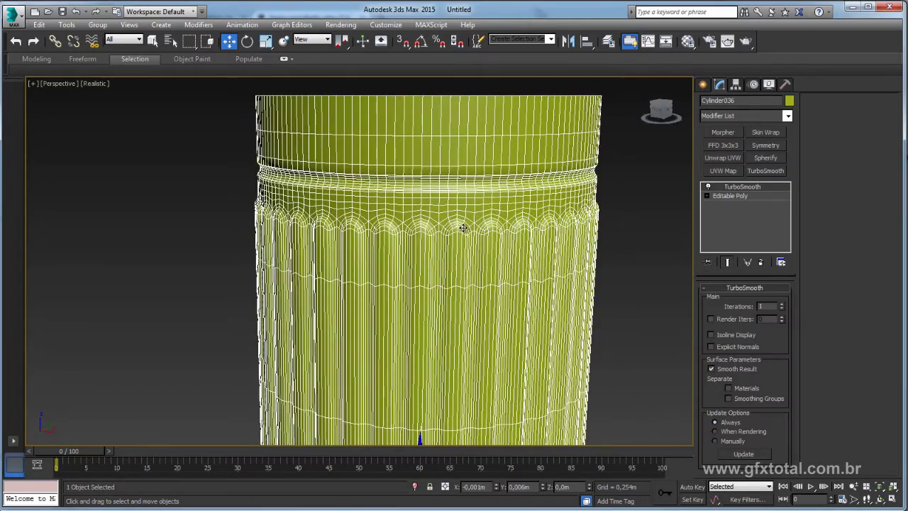
pyautogui.keyDown('alt'); pyautogui.moveTo(660, 257); pyautogui.dragTo(640, 271, button='middle'); pyautogui.keyUp('alt')
pyautogui.click(651, 275)
pyautogui.scroll(5, 651, 276)
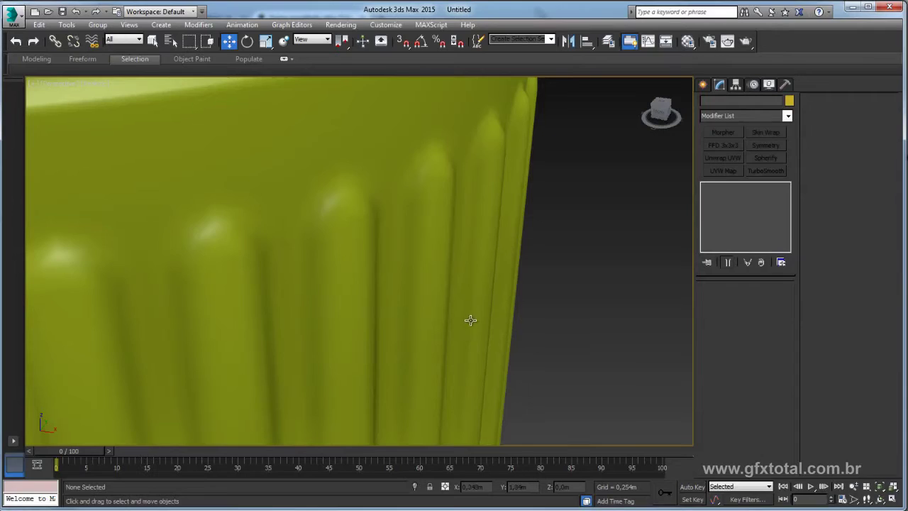
# Ring-select one rib's top edge and connect two new edges pinched at 71.
pyautogui.click(739, 195)
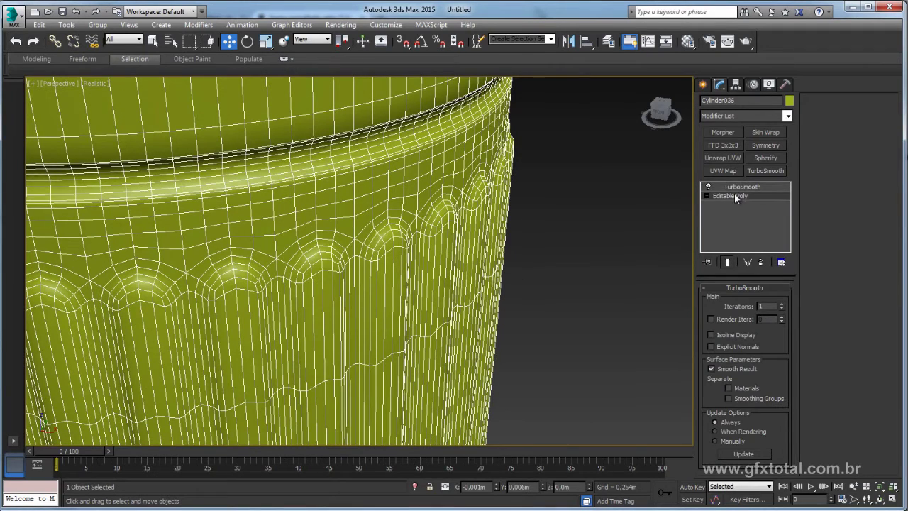
pyautogui.click(731, 301)
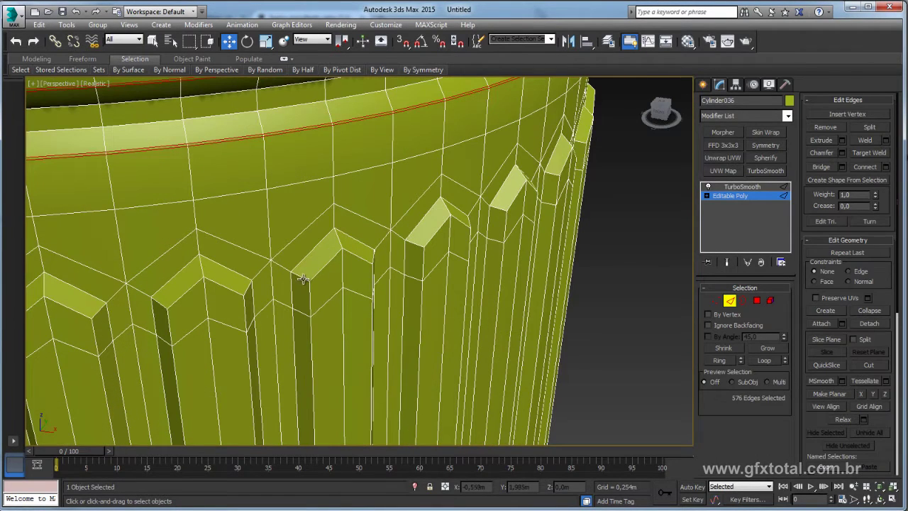
pyautogui.click(311, 279)
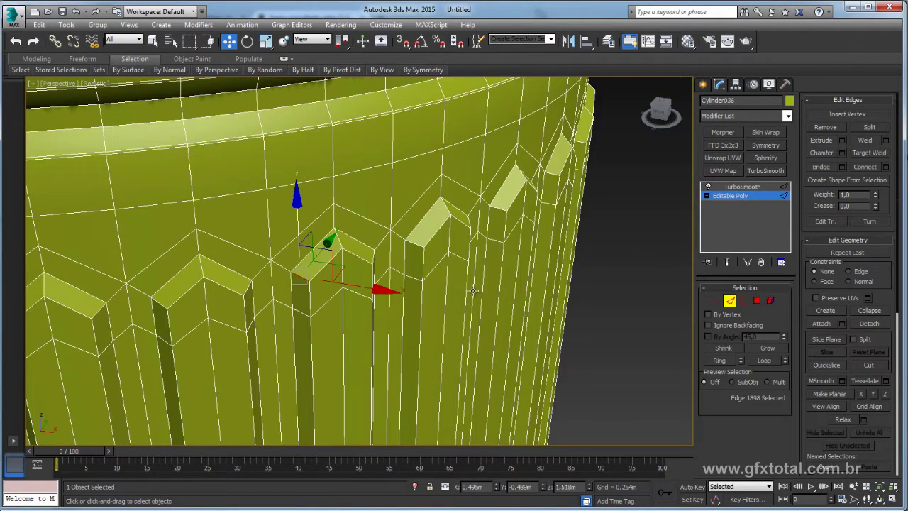
pyautogui.click(720, 361)
pyautogui.click(886, 166)
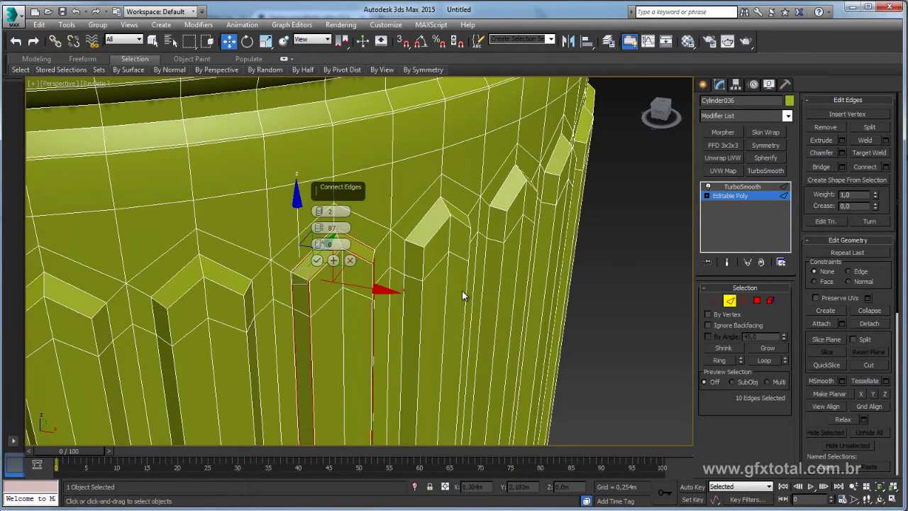
pyautogui.moveTo(319, 228); pyautogui.dragTo(324, 302)
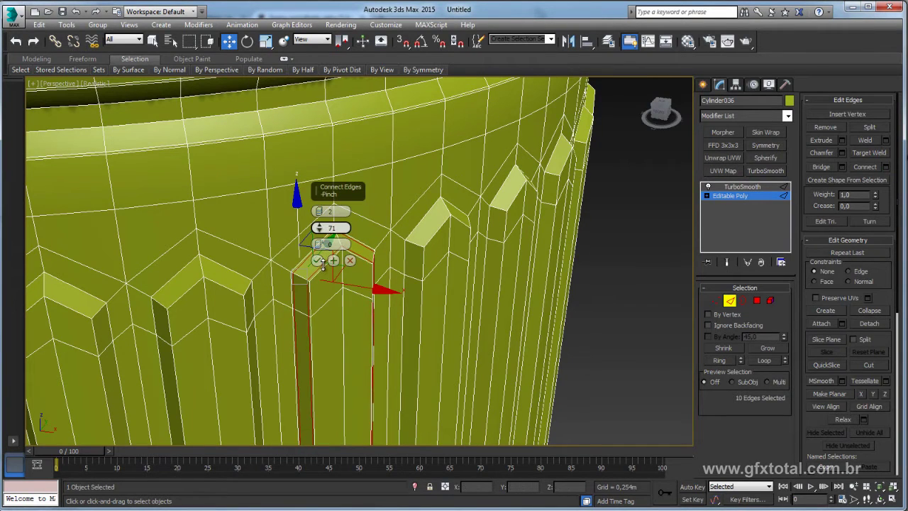
pyautogui.click(316, 261)
# Re-enable TurboSmooth and reselect the cylinder to check the rounded rib.
pyautogui.click(733, 188)
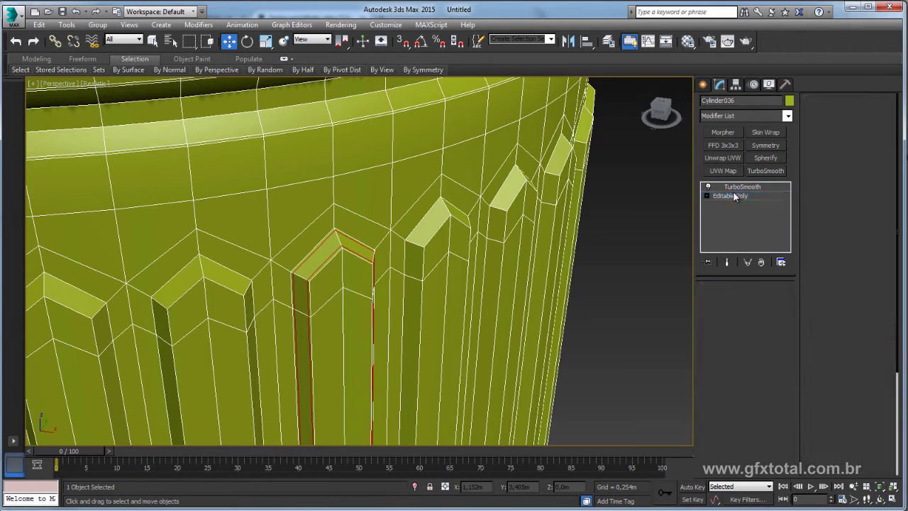
pyautogui.click(600, 300)
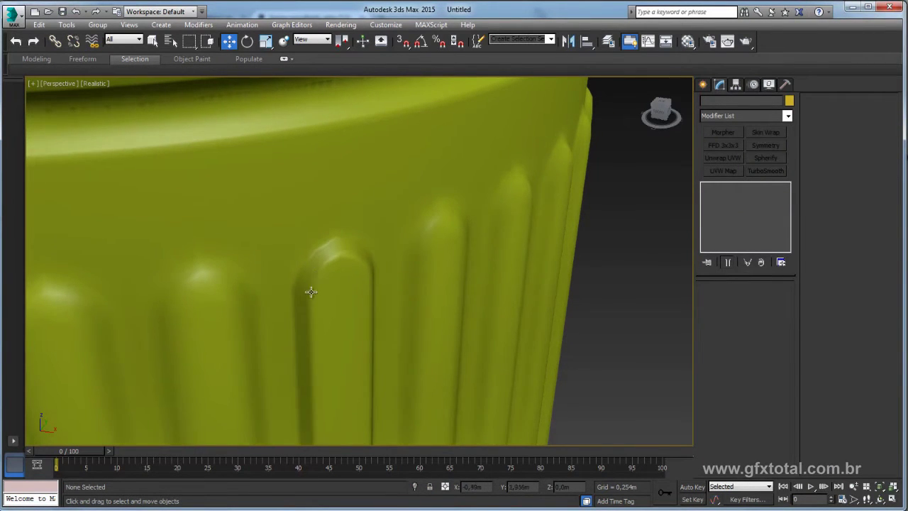
pyautogui.click(350, 286)
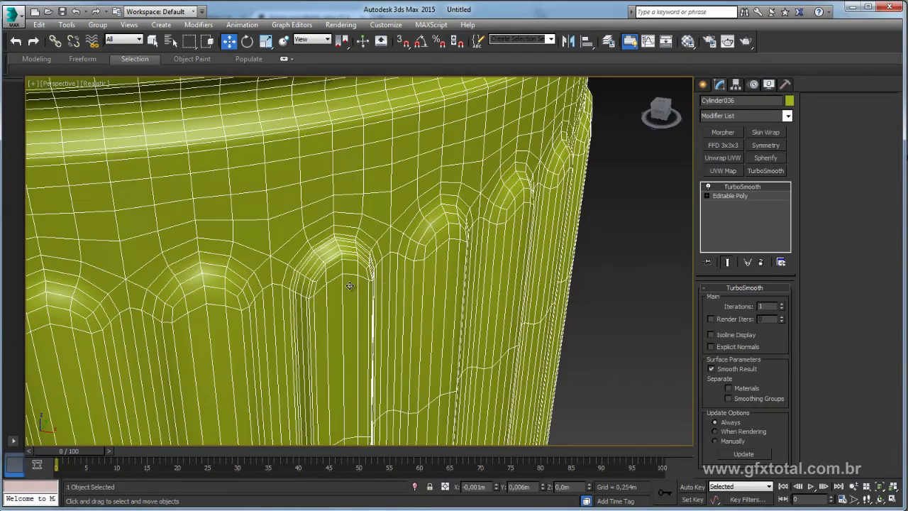
pyautogui.scroll(-5, 365, 301)
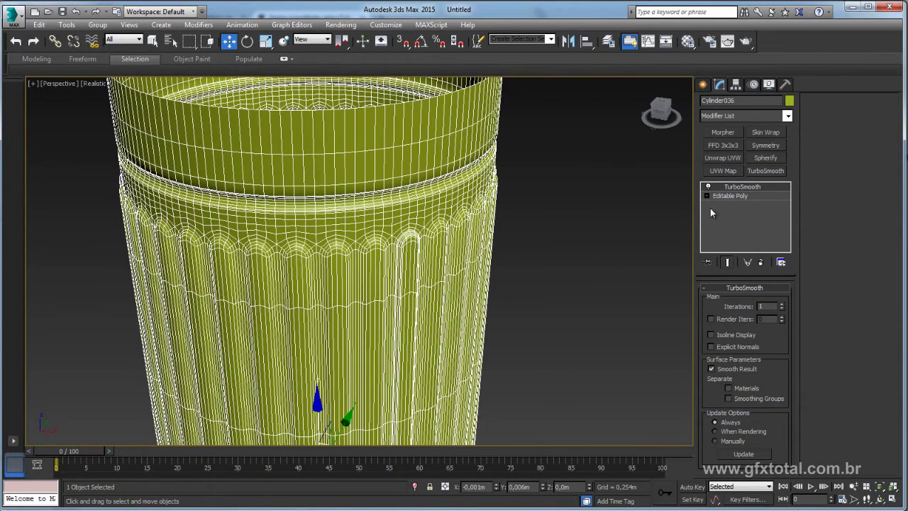
# Return to the Editable Poly in Polygon mode and pick four inner-wall polygons.
pyautogui.click(732, 197)
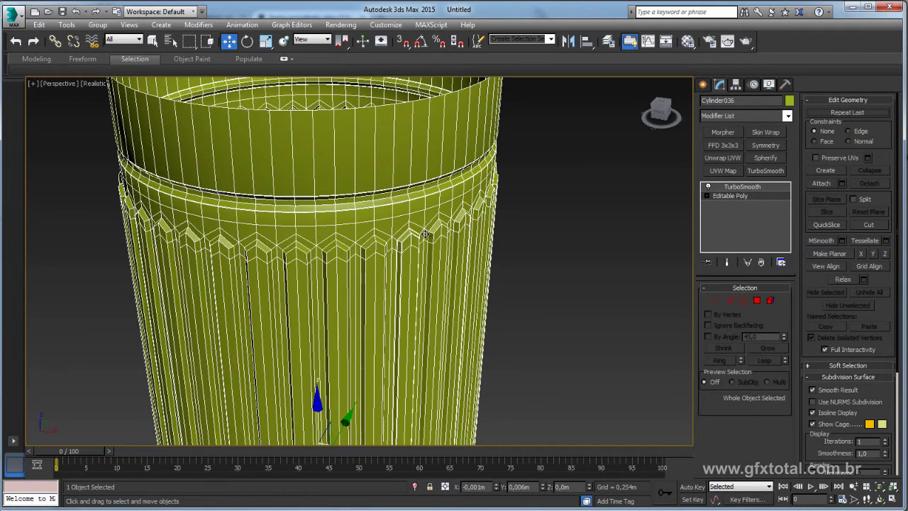
pyautogui.click(757, 300)
pyautogui.moveTo(519, 251)
pyautogui.keyDown('alt'); pyautogui.mouseDown(button='middle')
pyautogui.moveTo(488, 271)
pyautogui.moveTo(331, 241)
pyautogui.moveTo(323, 293)
pyautogui.moveTo(381, 282)
pyautogui.mouseUp(button='middle'); pyautogui.keyUp('alt')
pyautogui.click(331, 241)
pyautogui.keyDown('ctrl'); pyautogui.click(312, 243); pyautogui.keyUp('ctrl')
pyautogui.keyDown('ctrl'); pyautogui.click(324, 293); pyautogui.keyUp('ctrl')
pyautogui.keyDown('ctrl'); pyautogui.click(306, 297); pyautogui.keyUp('ctrl')
# In Top view, lasso-select the polygons of one wedge of the cylinder wall.
pyautogui.press('t')
pyautogui.scroll(5, 381, 283)
pyautogui.scroll(2, 393, 263)
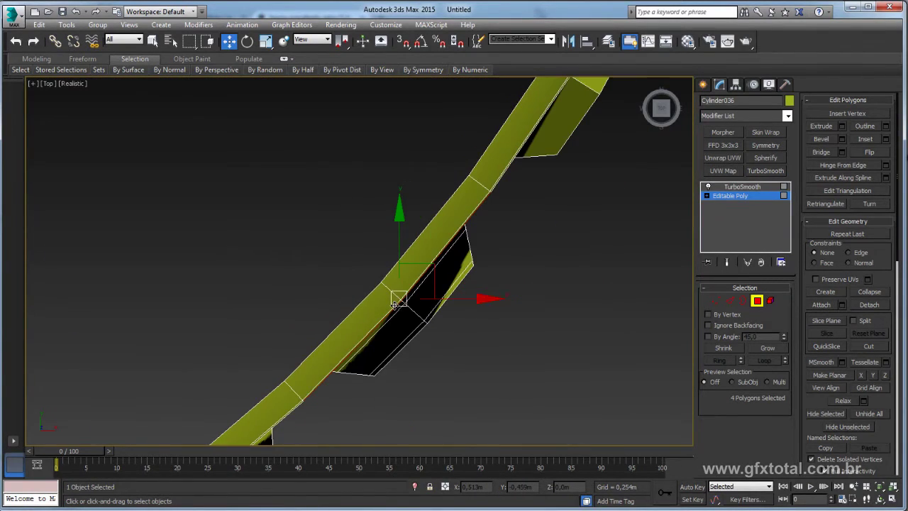
pyautogui.scroll(2, 404, 245)
pyautogui.moveTo(190, 41); pyautogui.dragTo(191, 107)
pyautogui.moveTo(470, 213); pyautogui.dragTo(314, 291)
pyautogui.moveTo(320, 388); pyautogui.dragTo(532, 401)
pyautogui.keyDown('alt'); pyautogui.moveTo(532, 400); pyautogui.dragTo(505, 354, button='middle'); pyautogui.keyUp('alt')
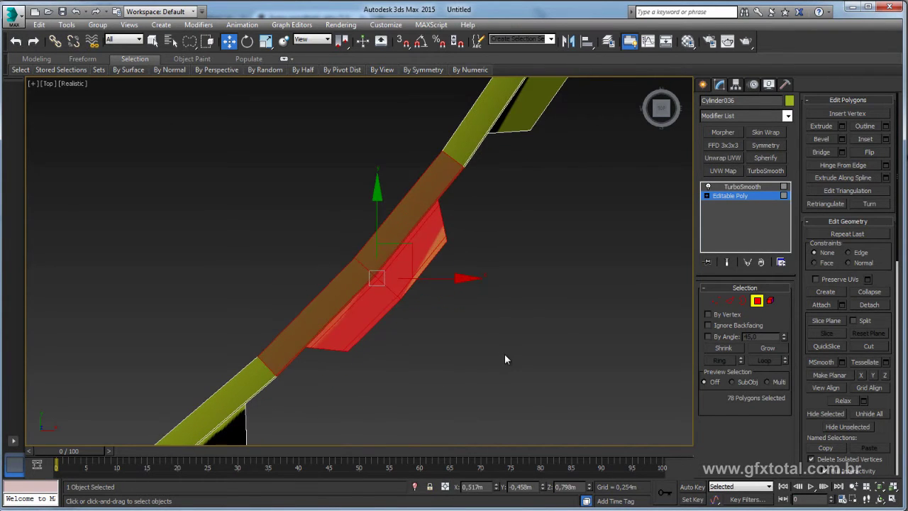
# Back in Perspective, invert the selection with Ctrl+I and delete everything but the rib strip.
pyautogui.press('p')
pyautogui.scroll(-2, 536, 341)
pyautogui.scroll(-3, 535, 341)
pyautogui.scroll(-2, 543, 293)
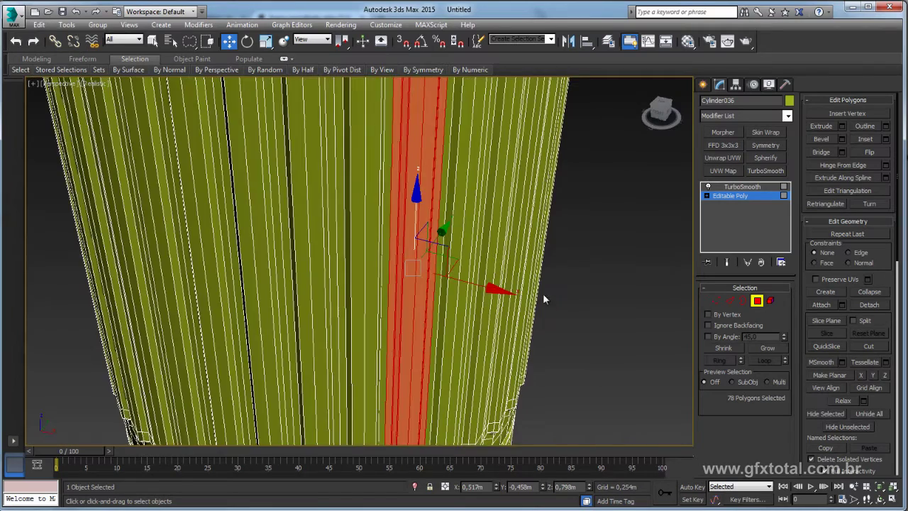
pyautogui.scroll(-3, 542, 293)
pyautogui.scroll(2, 515, 306)
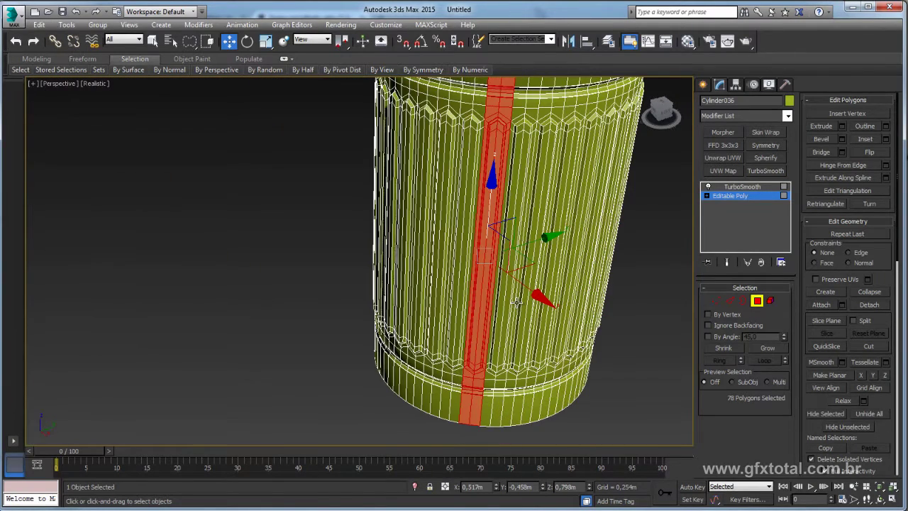
pyautogui.hotkey('ctrl', 'i')
pyautogui.keyDown('alt'); pyautogui.moveTo(518, 302); pyautogui.dragTo(503, 286, button='middle'); pyautogui.keyUp('alt')
pyautogui.press('Delete')
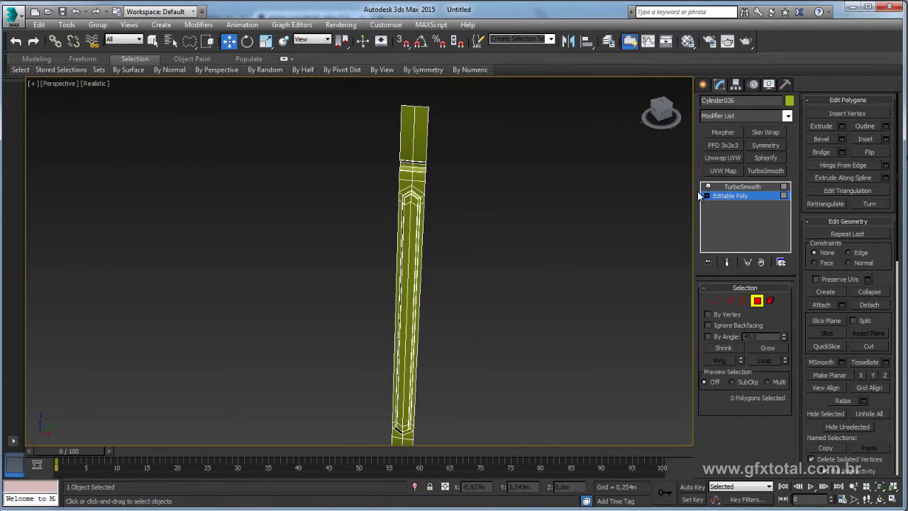
pyautogui.click(762, 241)
# Remove the strip's TurboSmooth and array it in a full 360° ring of copies.
pyautogui.click(762, 262)
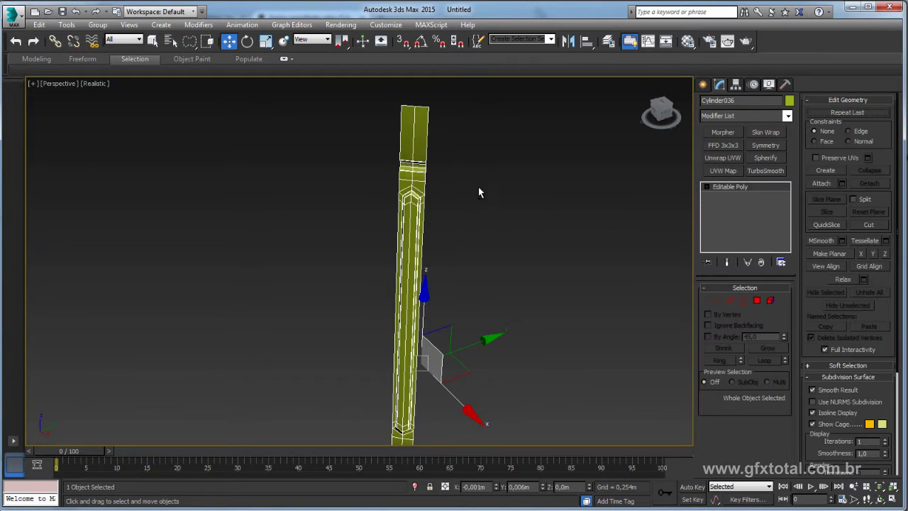
pyautogui.keyDown('alt'); pyautogui.moveTo(478, 187); pyautogui.dragTo(449, 196, button='middle'); pyautogui.keyUp('alt')
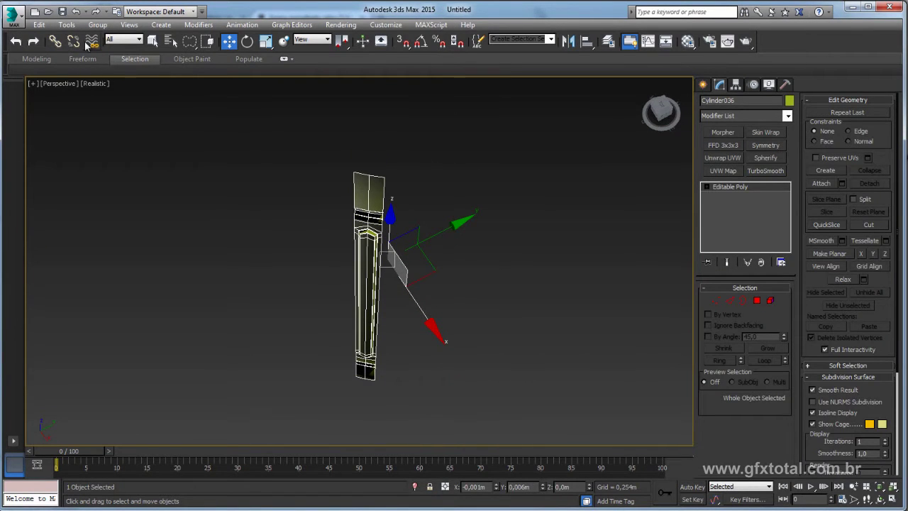
pyautogui.click(66, 24)
pyautogui.click(96, 228)
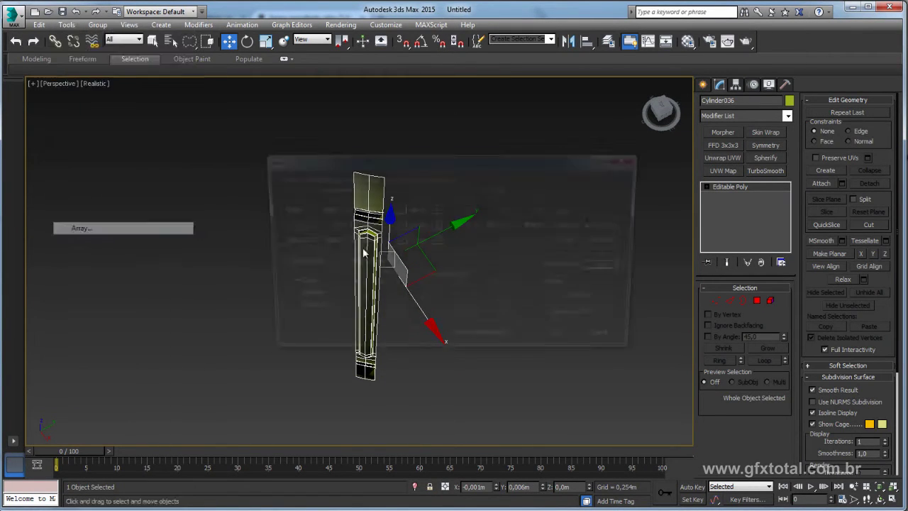
pyautogui.click(592, 306)
pyautogui.click(566, 340)
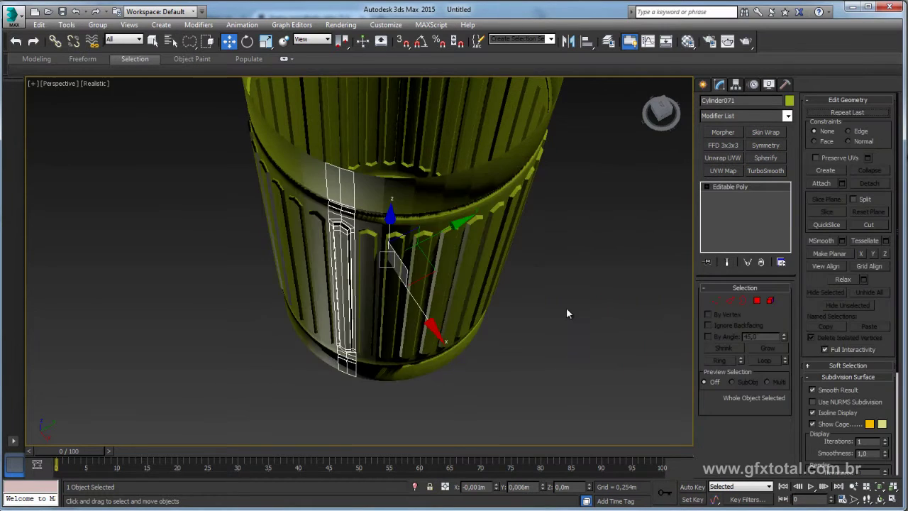
pyautogui.moveTo(566, 313)
pyautogui.keyDown('alt'); pyautogui.mouseDown(button='middle')
pyautogui.moveTo(519, 314)
pyautogui.moveTo(523, 253)
pyautogui.moveTo(576, 282)
pyautogui.moveTo(588, 261)
pyautogui.mouseUp(button='middle'); pyautogui.keyUp('alt')
# Attach Cylinder054 through Cylinder036 to the rib slice.
pyautogui.click(842, 183)
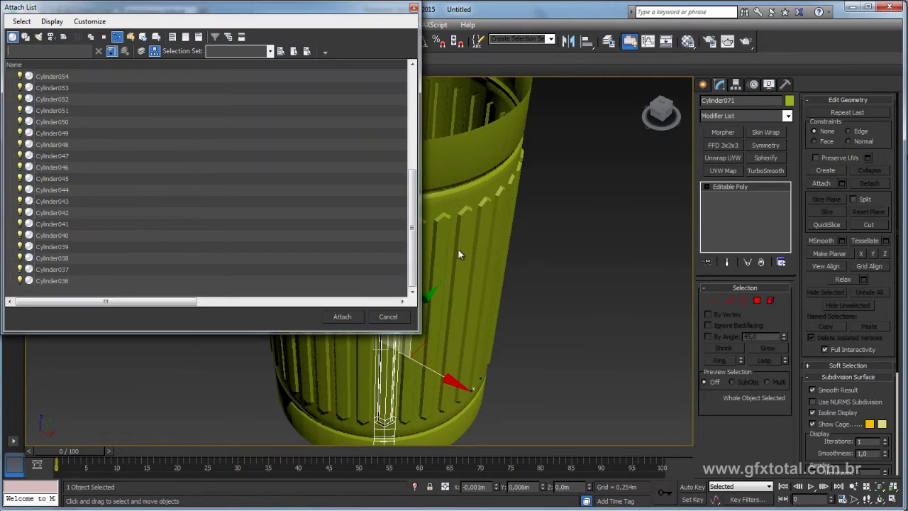
pyautogui.click(52, 77)
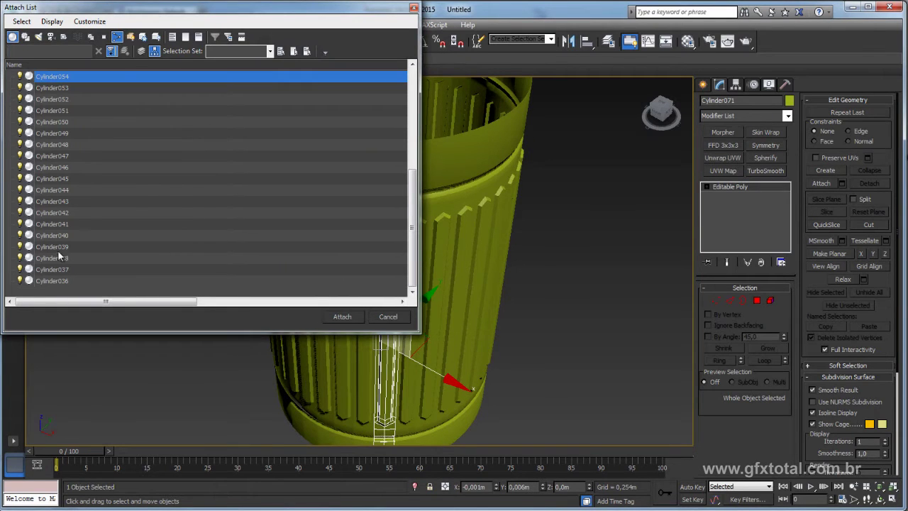
pyautogui.keyDown('shift'); pyautogui.click(50, 281); pyautogui.keyUp('shift')
pyautogui.click(343, 318)
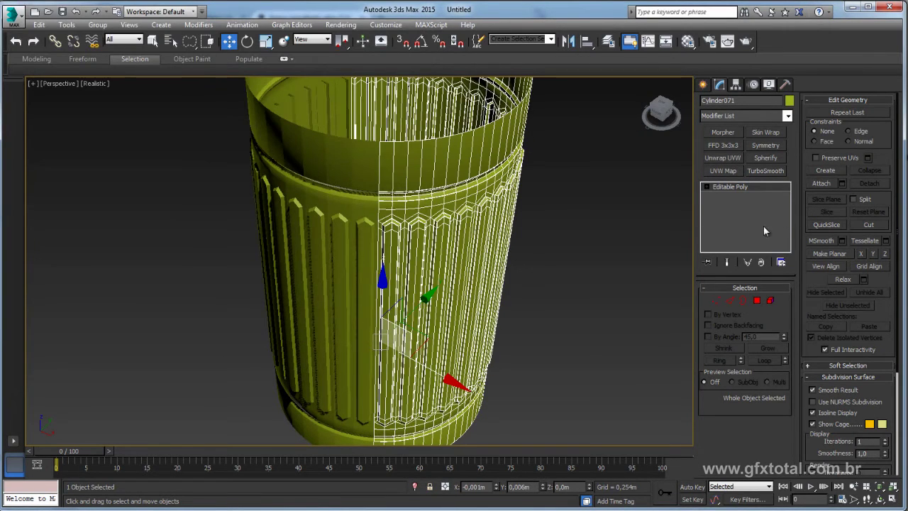
pyautogui.keyDown('alt'); pyautogui.moveTo(642, 238); pyautogui.dragTo(615, 248, button='middle'); pyautogui.keyUp('alt')
# Attach the remaining Cylinder070 through Cylinder055, then switch to Border mode.
pyautogui.click(843, 183)
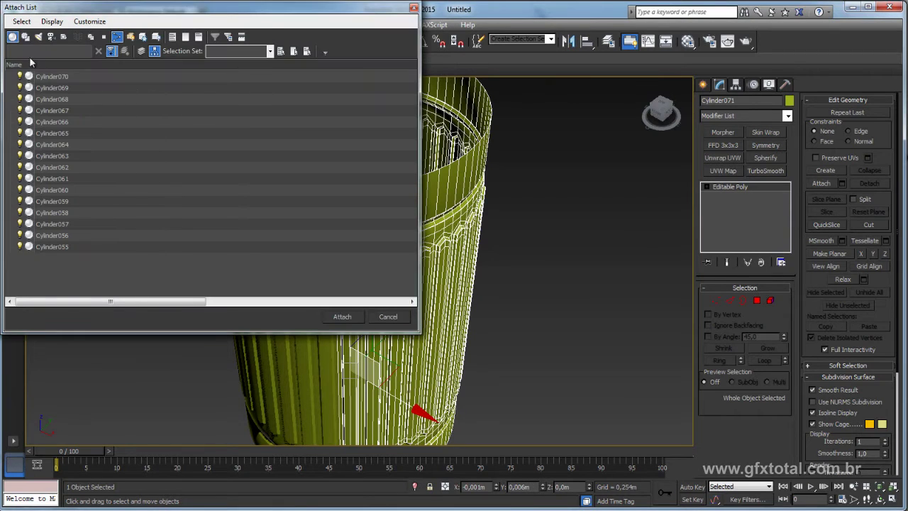
pyautogui.click(47, 77)
pyautogui.keyDown('shift'); pyautogui.click(49, 247); pyautogui.keyUp('shift')
pyautogui.click(342, 318)
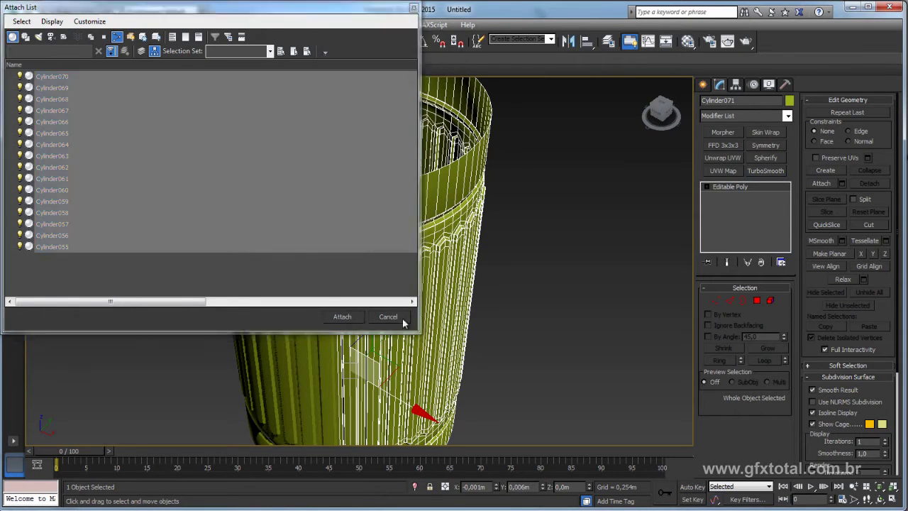
pyautogui.click(743, 301)
pyautogui.scroll(-5, 629, 212)
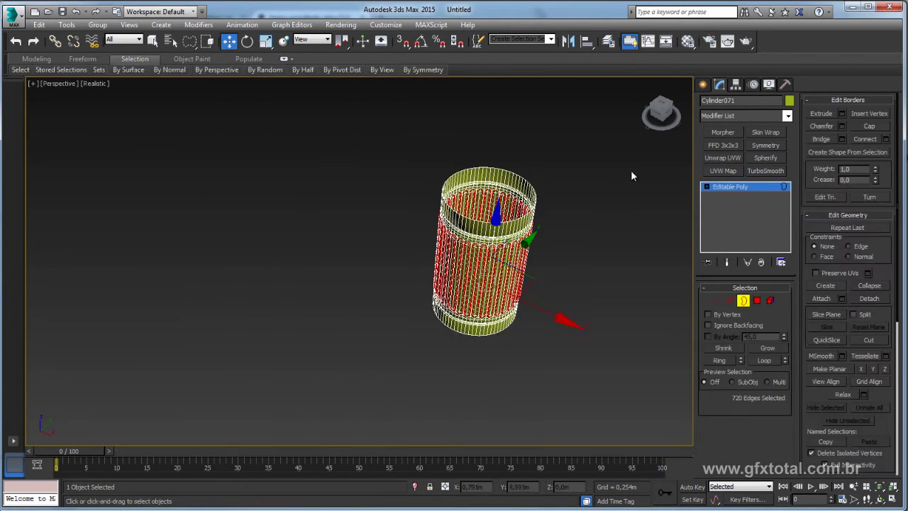
# Convert the border selection to vertices, weld them, and add TurboSmooth to the merged cylinder.
pyautogui.keyDown('ctrl'); pyautogui.click(716, 300); pyautogui.keyUp('ctrl')
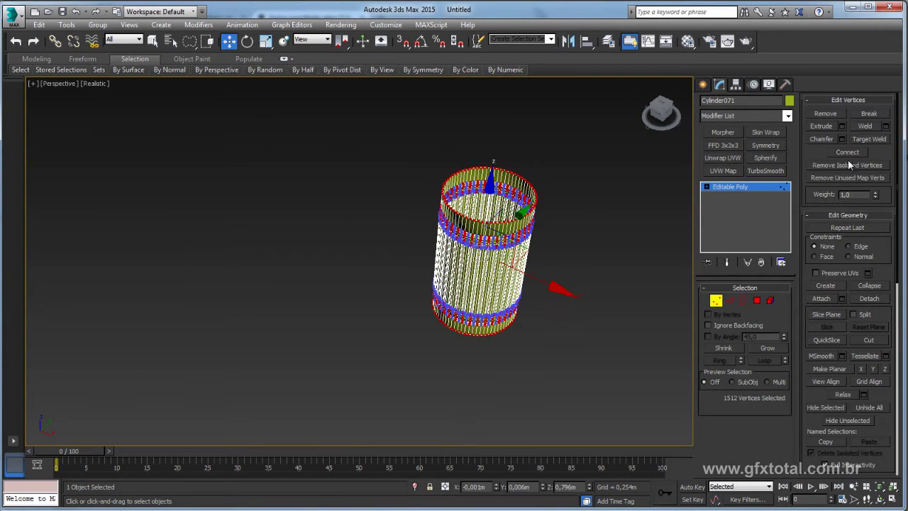
pyautogui.click(865, 126)
pyautogui.scroll(2, 565, 201)
pyautogui.click(730, 185)
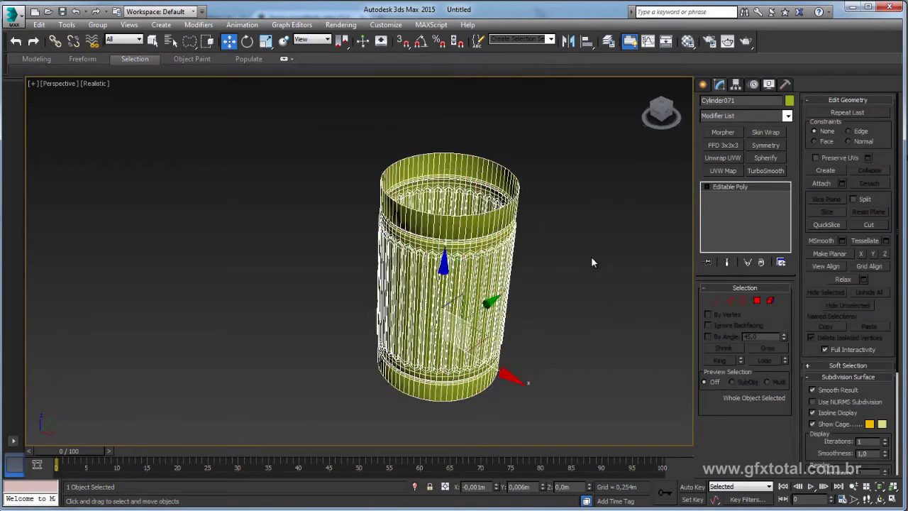
pyautogui.click(586, 247)
pyautogui.click(510, 238)
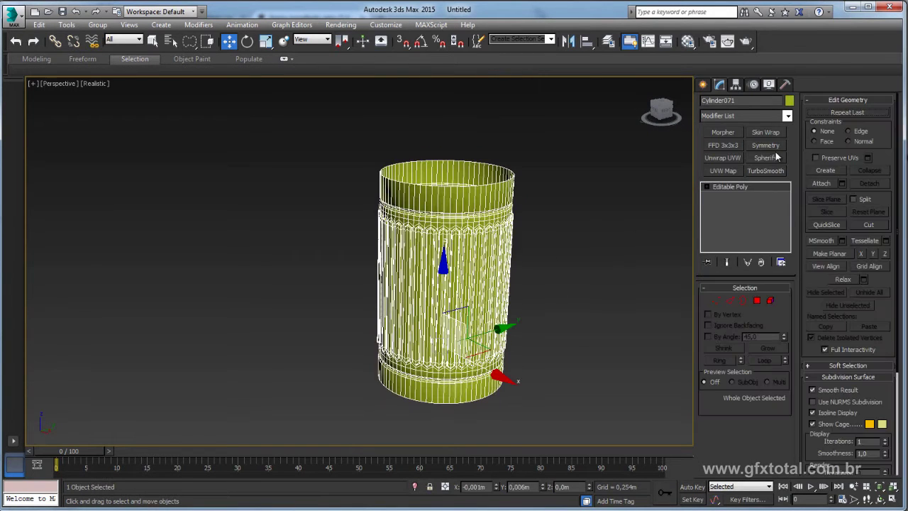
pyautogui.click(765, 170)
pyautogui.click(605, 244)
# Reselect and frame the cylinder, then inspect its open borders along the ring band.
pyautogui.scroll(4, 588, 246)
pyautogui.scroll(2, 588, 248)
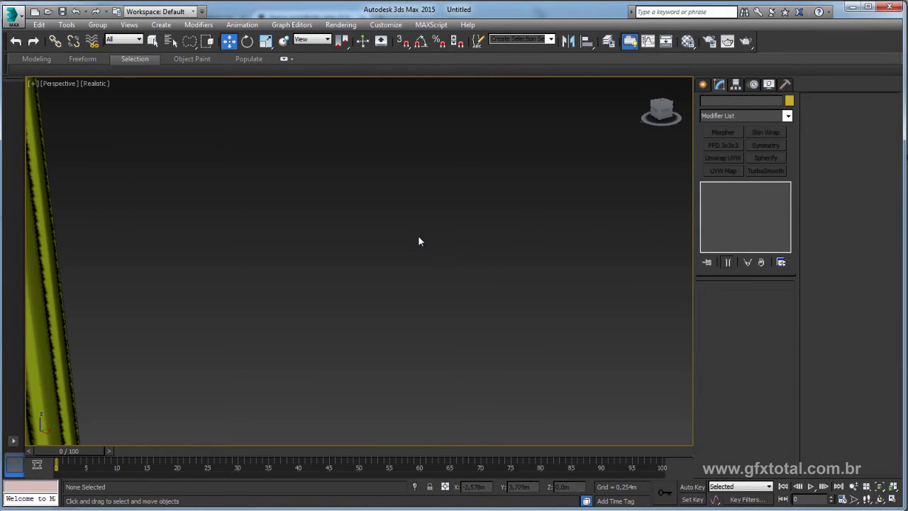
pyautogui.scroll(-3, 418, 235)
pyautogui.click(283, 237)
pyautogui.press('z')
pyautogui.scroll(3, 429, 193)
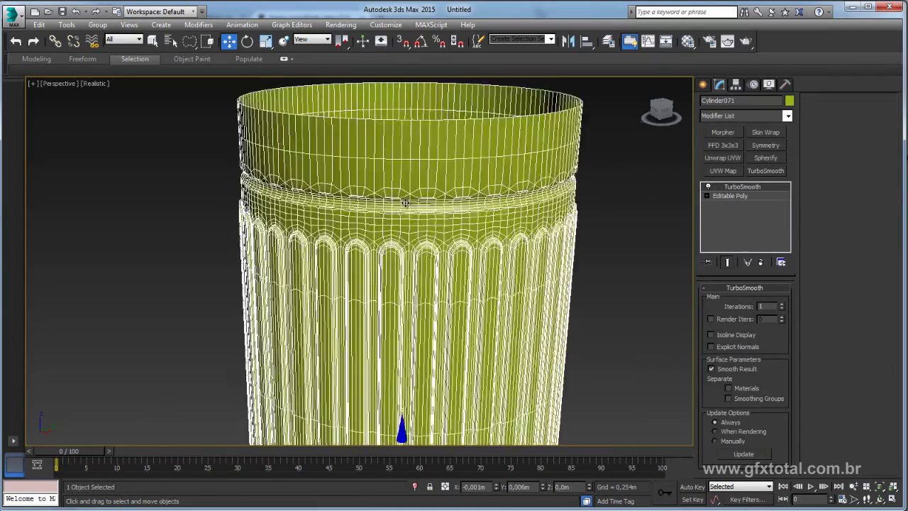
pyautogui.scroll(2, 429, 193)
pyautogui.scroll(2, 429, 194)
pyautogui.scroll(2, 462, 206)
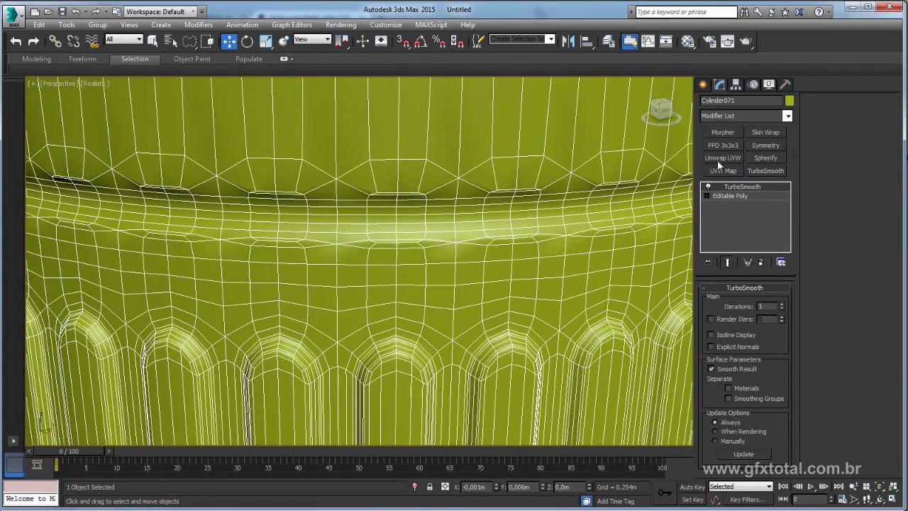
pyautogui.moveTo(548, 193); pyautogui.dragTo(446, 199, button='middle')
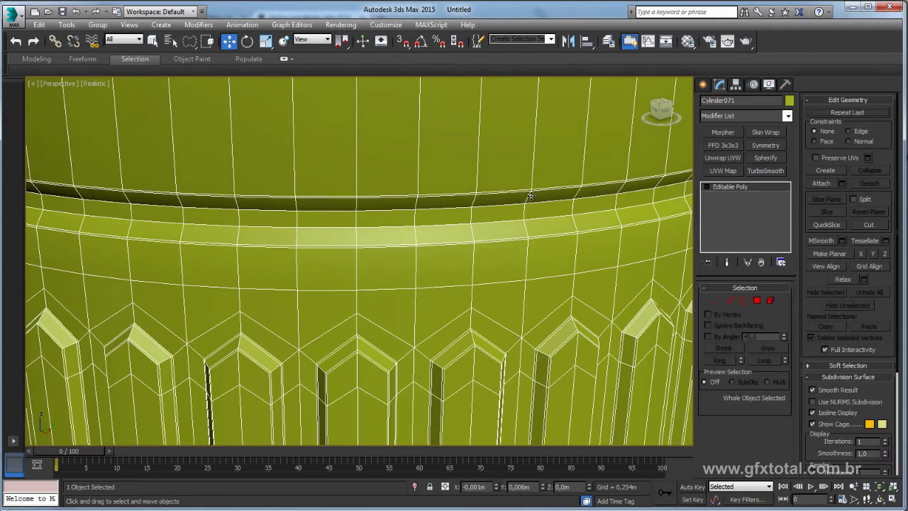
pyautogui.click(743, 300)
pyautogui.scroll(-5, 452, 229)
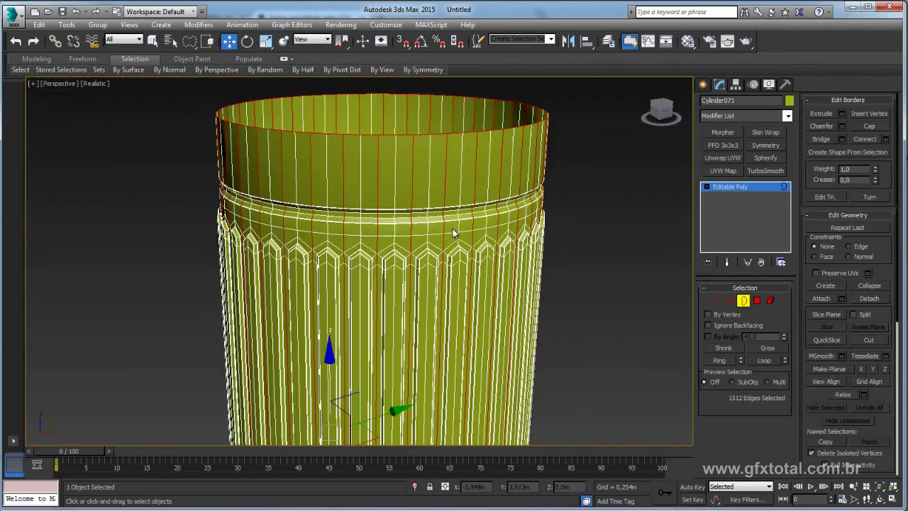
pyautogui.scroll(-4, 520, 234)
pyautogui.scroll(2, 497, 258)
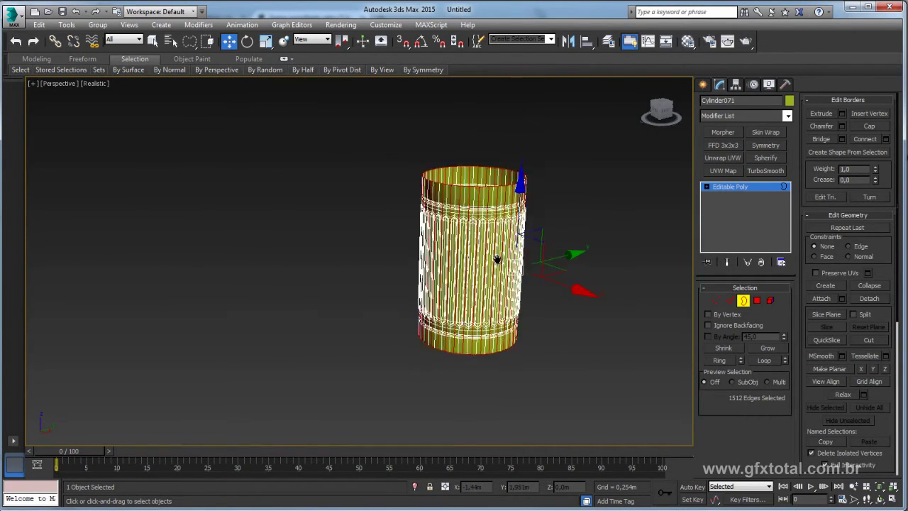
pyautogui.scroll(4, 497, 258)
pyautogui.scroll(4, 478, 152)
pyautogui.moveTo(478, 152)
pyautogui.mouseDown(button='middle')
pyautogui.moveTo(475, 301)
pyautogui.moveTo(440, 359)
pyautogui.mouseUp(button='middle')
pyautogui.scroll(4, 475, 301)
pyautogui.scroll(3, 461, 349)
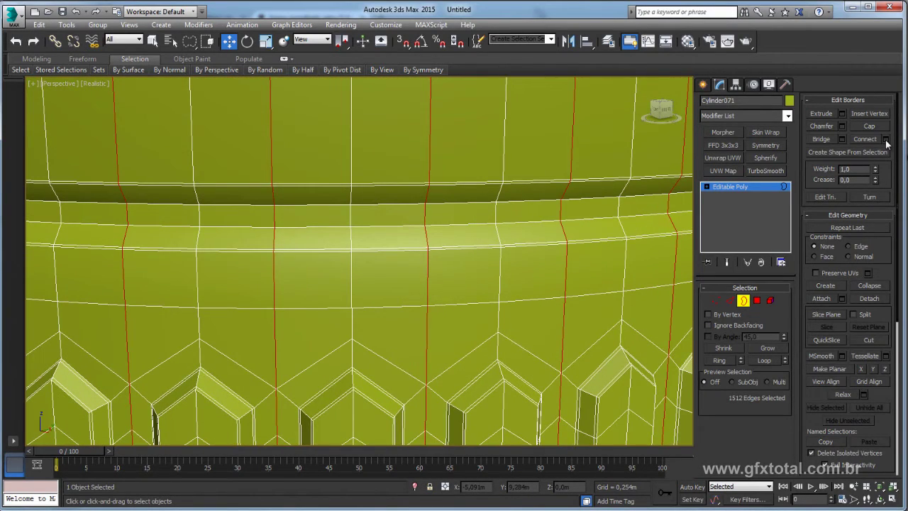
# Weld the cylinder's vertices at a 0,001m threshold, reducing 3600 vertices to 2880.
pyautogui.click(717, 301)
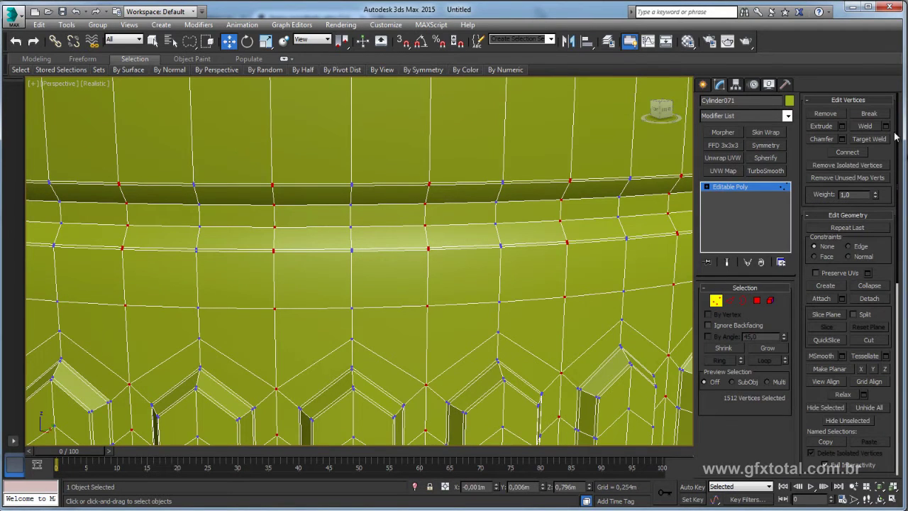
pyautogui.click(886, 127)
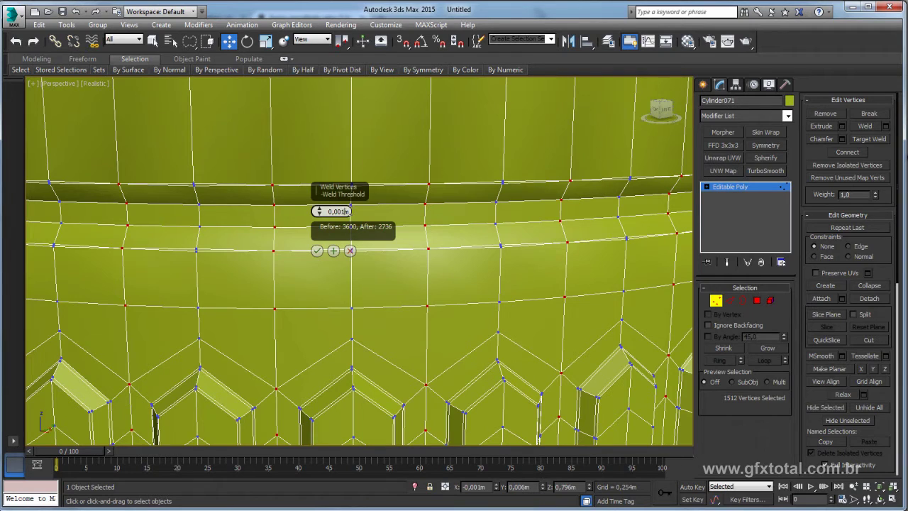
pyautogui.press('Return')
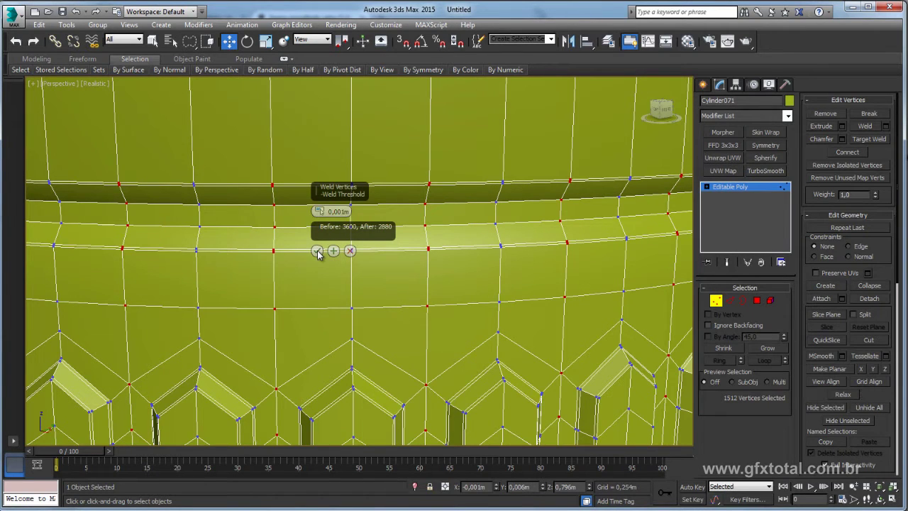
pyautogui.click(317, 251)
pyautogui.scroll(-8, 319, 252)
# Select the top rim border and orbit to check the remaining open rims.
pyautogui.click(743, 301)
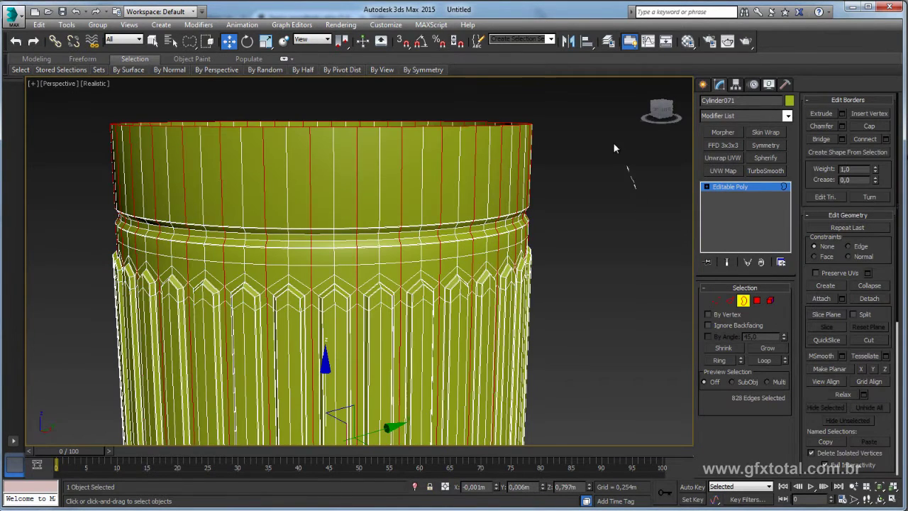
pyautogui.click(497, 126)
pyautogui.scroll(-5, 587, 230)
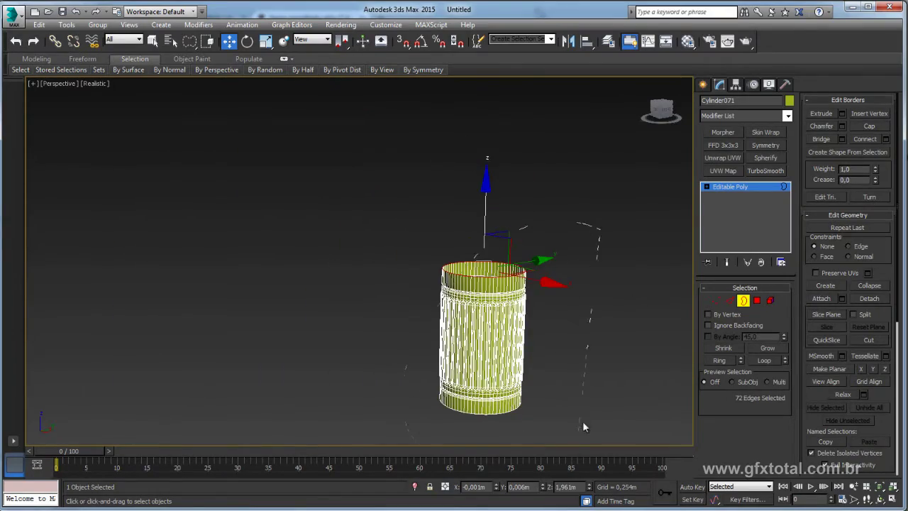
pyautogui.scroll(5, 561, 376)
pyautogui.moveTo(538, 332)
pyautogui.keyDown('alt'); pyautogui.mouseDown(button='middle')
pyautogui.moveTo(504, 298)
pyautogui.moveTo(483, 234)
pyautogui.moveTo(458, 262)
pyautogui.moveTo(511, 242)
pyautogui.mouseUp(button='middle'); pyautogui.keyUp('alt')
# Add TurboSmooth to the welded Cylinder071, inspect it, and compare with the trash-can photo.
pyautogui.click(735, 189)
pyautogui.click(766, 170)
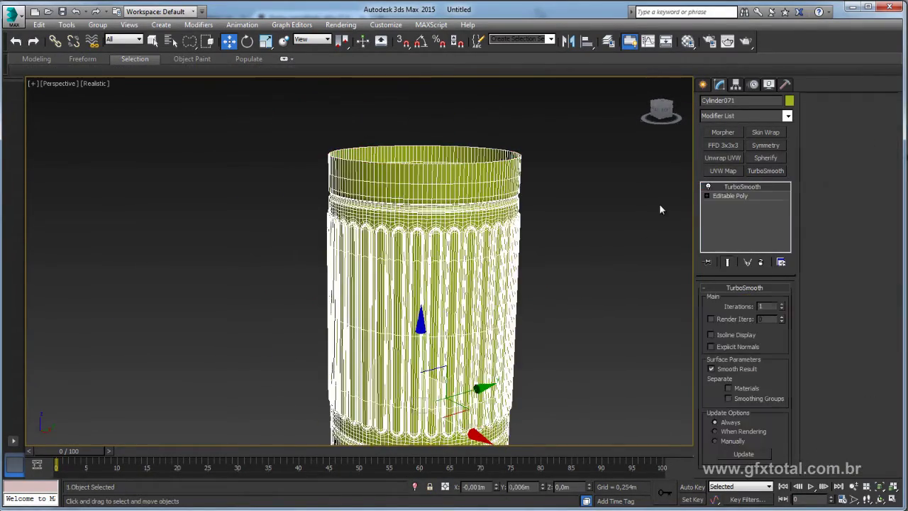
pyautogui.click(596, 203)
pyautogui.moveTo(597, 203)
pyautogui.keyDown('alt'); pyautogui.mouseDown(button='middle')
pyautogui.moveTo(618, 184)
pyautogui.moveTo(608, 234)
pyautogui.moveTo(613, 304)
pyautogui.moveTo(596, 298)
pyautogui.mouseUp(button='middle'); pyautogui.keyUp('alt')
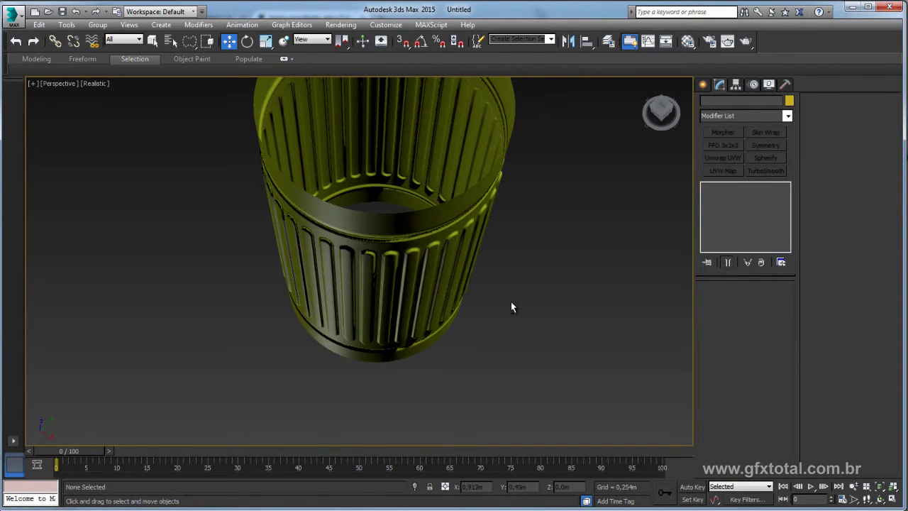
pyautogui.moveTo(511, 308)
pyautogui.keyDown('alt'); pyautogui.mouseDown(button='middle')
pyautogui.moveTo(428, 314)
pyautogui.moveTo(359, 237)
pyautogui.moveTo(487, 280)
pyautogui.moveTo(494, 263)
pyautogui.mouseUp(button='middle'); pyautogui.keyUp('alt')
pyautogui.hotkey('alt', 'Tab')
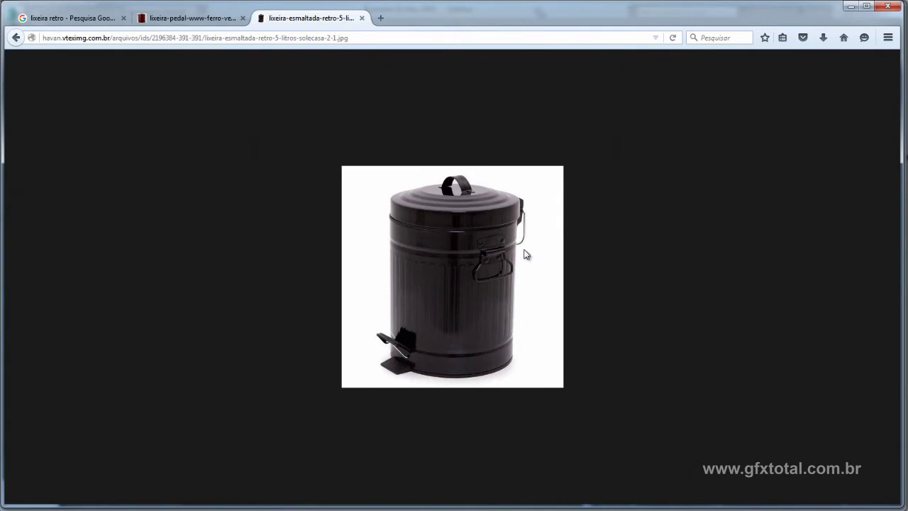
pyautogui.hotkey('alt', 'Tab')
# Shift-drag the ribbed cylinder to clone it as Cylinder072.
pyautogui.click(490, 156)
pyautogui.moveTo(425, 178); pyautogui.dragTo(435, 239, button='middle')
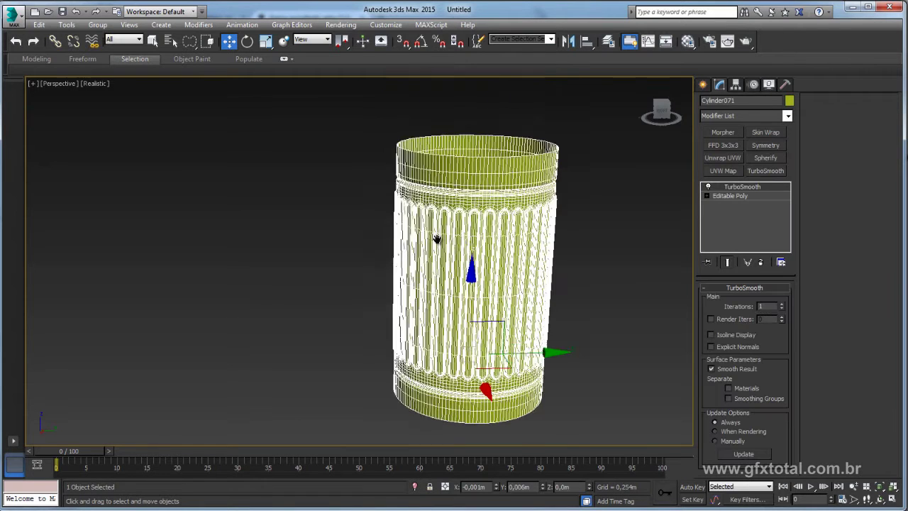
pyautogui.click(747, 196)
pyautogui.keyDown('alt'); pyautogui.moveTo(497, 284); pyautogui.dragTo(544, 341, button='middle'); pyautogui.keyUp('alt')
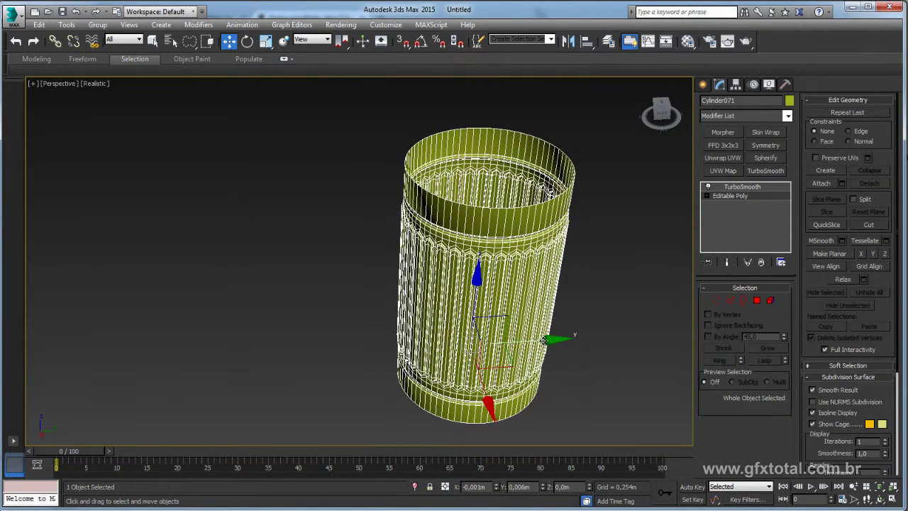
pyautogui.keyDown('shift'); pyautogui.moveTo(543, 340); pyautogui.dragTo(430, 336); pyautogui.keyUp('shift')
pyautogui.click(465, 309)
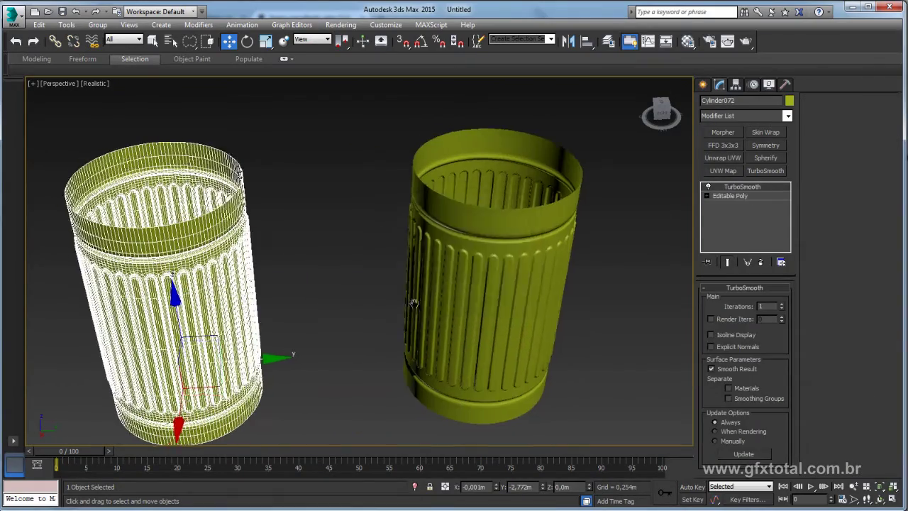
pyautogui.press('z')
# Delete the copy's TurboSmooth modifier and switch to Front view.
pyautogui.click(761, 262)
pyautogui.moveTo(483, 295)
pyautogui.keyDown('alt'); pyautogui.mouseDown(button='middle')
pyautogui.moveTo(511, 274)
pyautogui.moveTo(536, 287)
pyautogui.mouseUp(button='middle'); pyautogui.keyUp('alt')
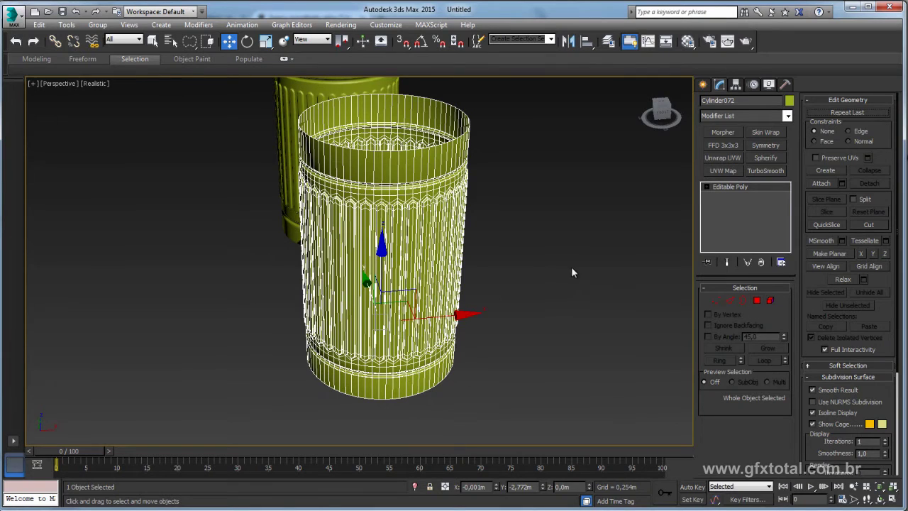
pyautogui.press('f')
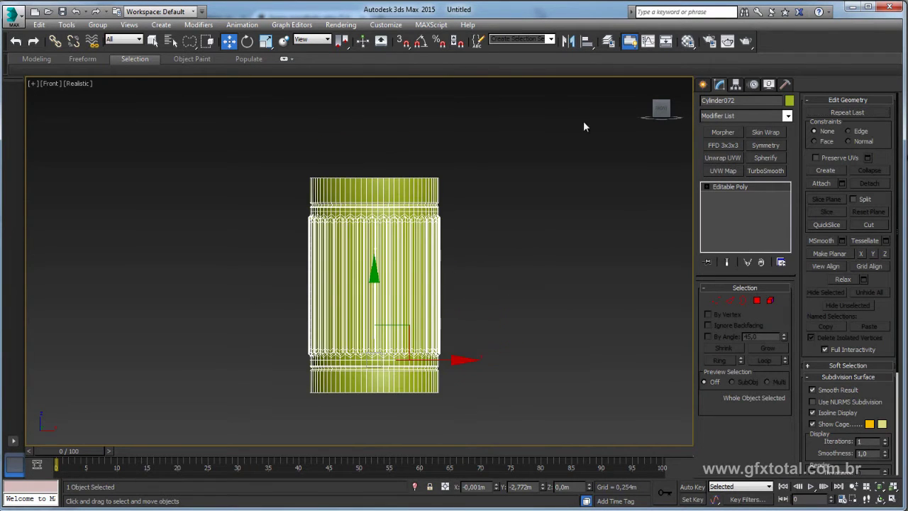
pyautogui.scroll(1, 358, 215)
pyautogui.scroll(4, 358, 214)
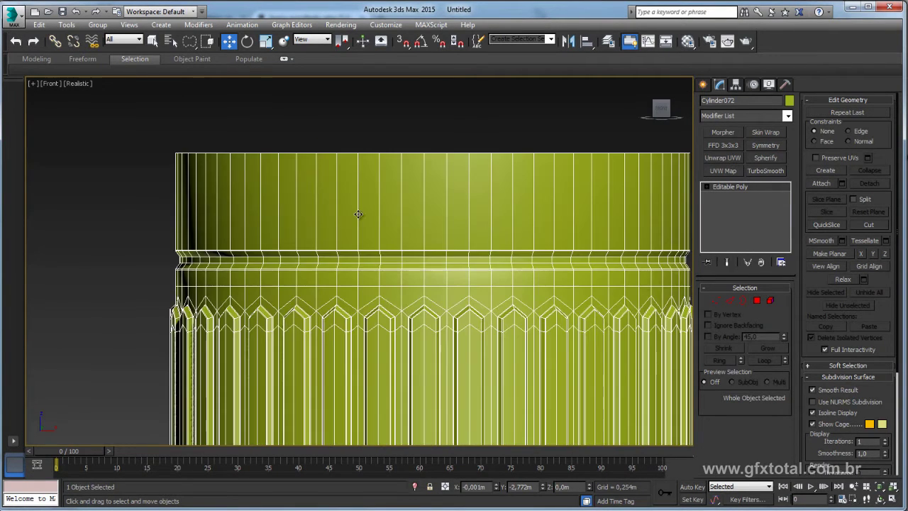
# Keep six adjacent upper-band polygons of the copy and delete everything else.
pyautogui.click(757, 300)
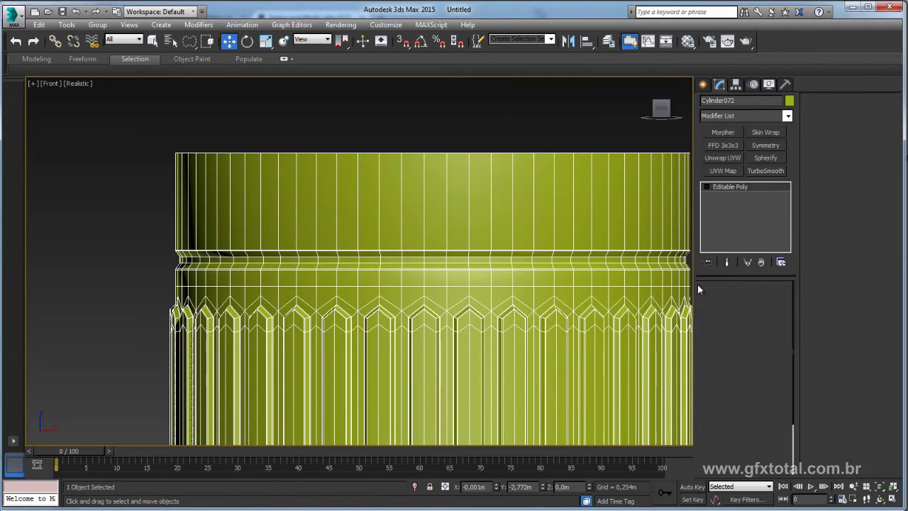
pyautogui.click(452, 229)
pyautogui.keyDown('ctrl'); pyautogui.click(435, 227); pyautogui.keyUp('ctrl')
pyautogui.keyDown('ctrl'); pyautogui.click(415, 227); pyautogui.keyUp('ctrl')
pyautogui.keyDown('ctrl'); pyautogui.click(396, 224); pyautogui.keyUp('ctrl')
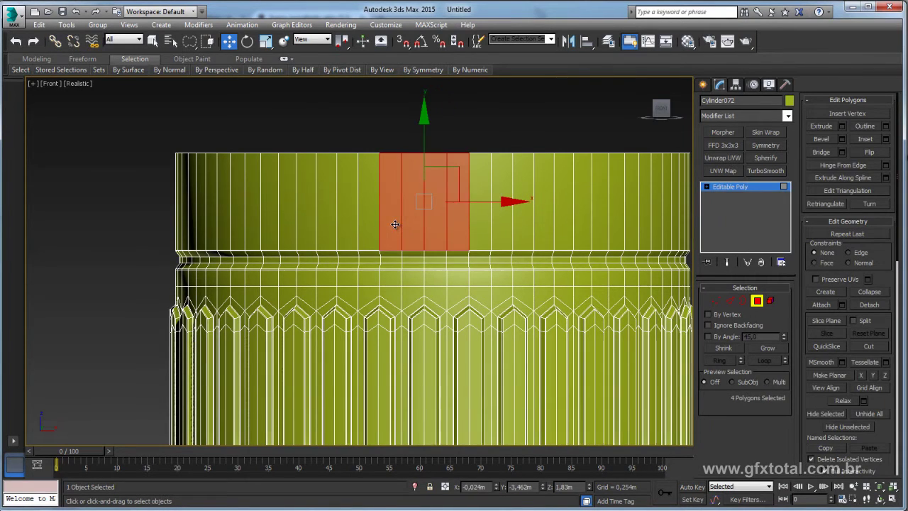
pyautogui.keyDown('ctrl'); pyautogui.click(480, 228); pyautogui.keyUp('ctrl')
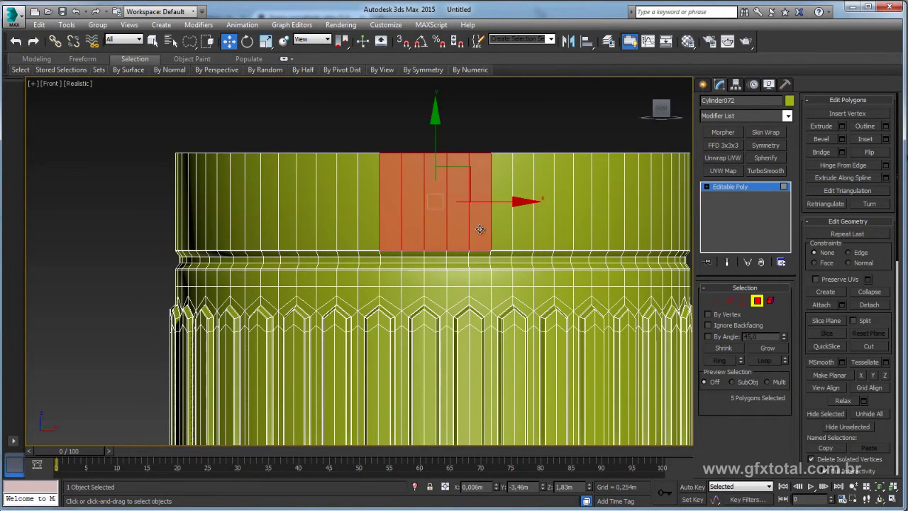
pyautogui.keyDown('ctrl'); pyautogui.click(370, 224); pyautogui.keyUp('ctrl')
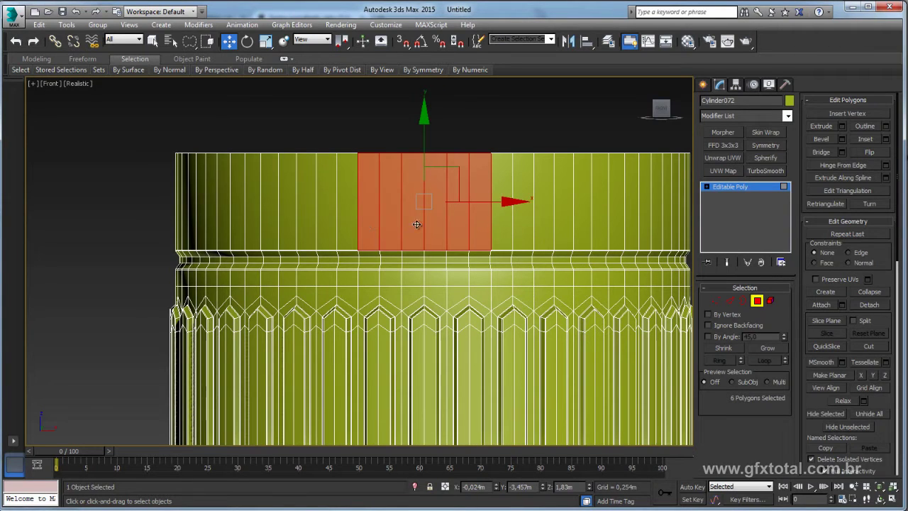
pyautogui.moveTo(422, 231); pyautogui.dragTo(481, 223, button='middle')
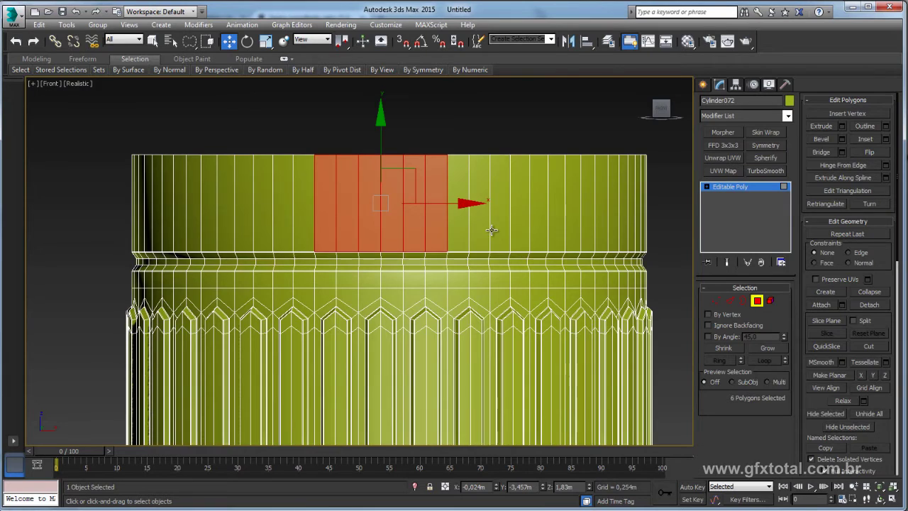
pyautogui.hotkey('ctrl', 'i')
pyautogui.press('F4')
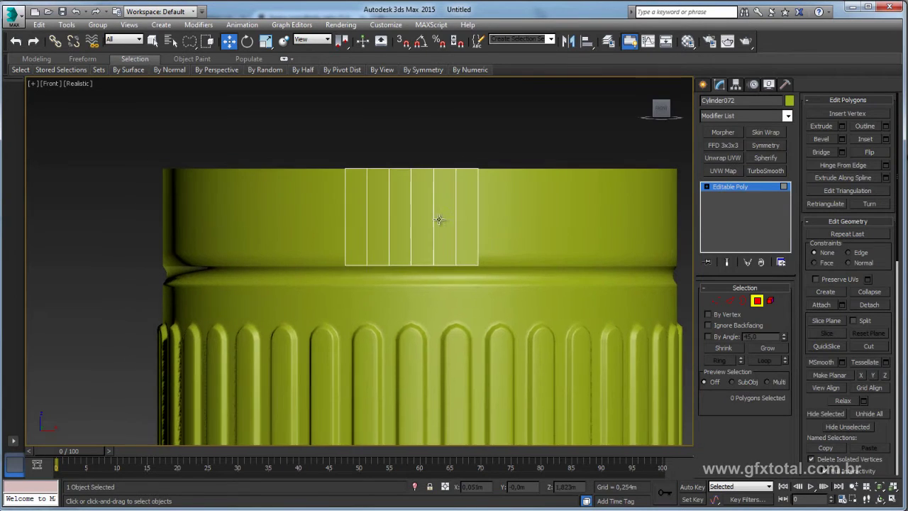
# Select the patch's top vertex row and adjust its height, then leave vertex editing.
pyautogui.press('1')
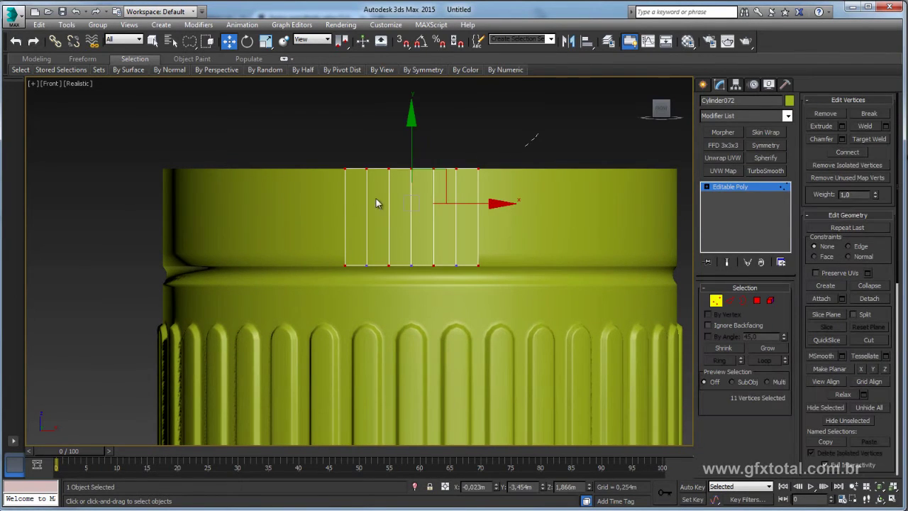
pyautogui.moveTo(354, 187)
pyautogui.keyDown('ctrl'); pyautogui.mouseDown()
pyautogui.moveTo(420, 120)
pyautogui.moveTo(413, 159)
pyautogui.mouseUp(); pyautogui.keyUp('ctrl')
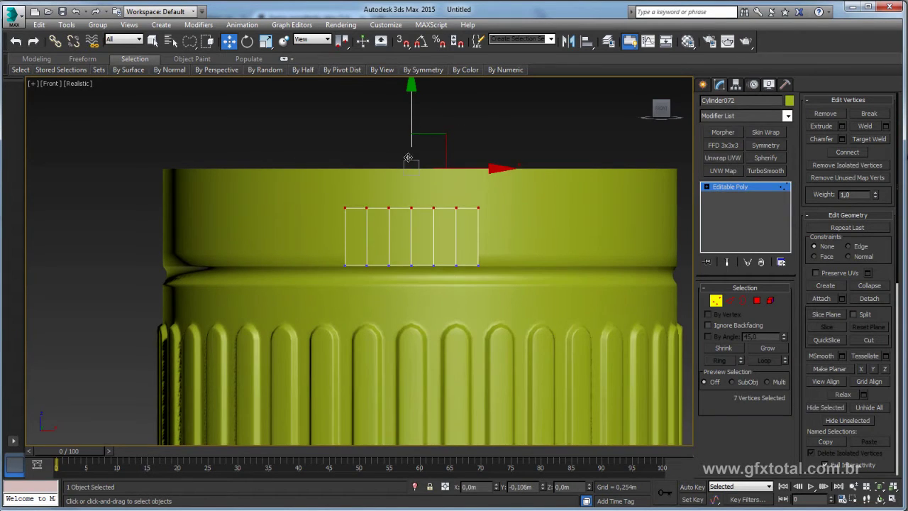
pyautogui.click(748, 186)
pyautogui.press('1')
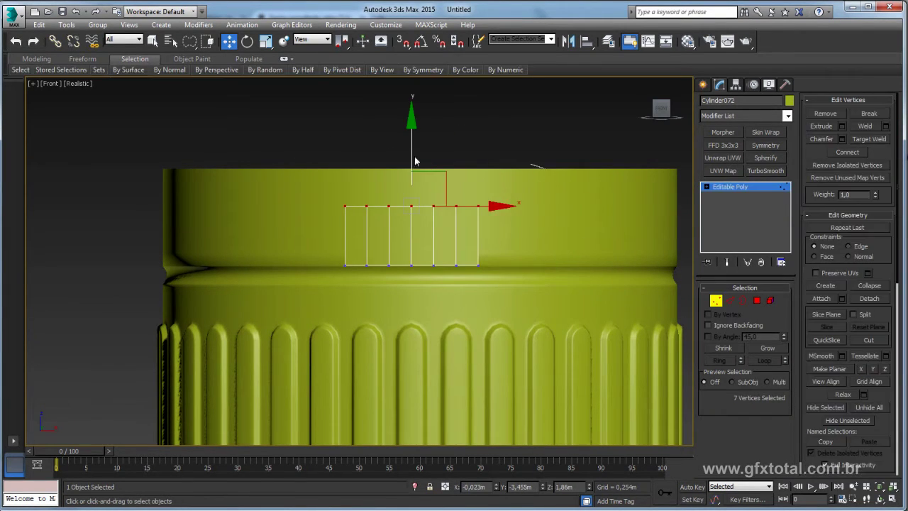
pyautogui.moveTo(425, 173); pyautogui.dragTo(431, 157)
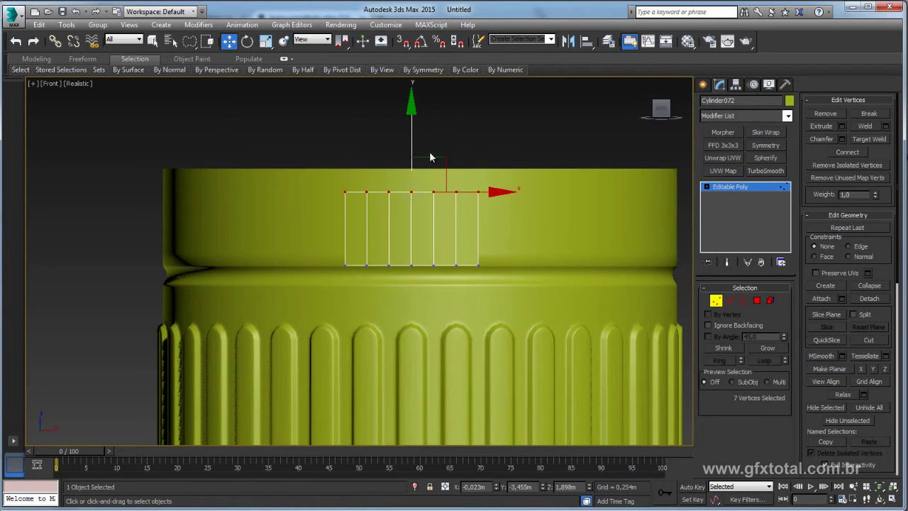
pyautogui.press('p')
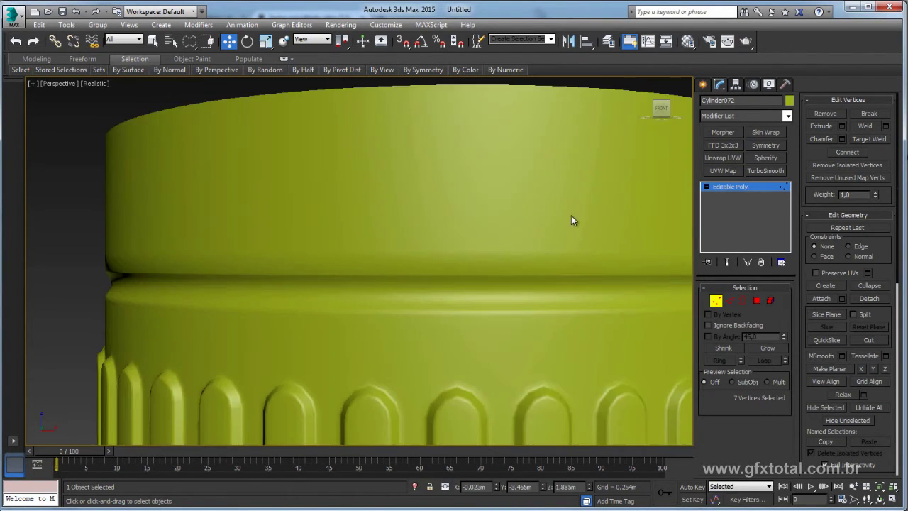
pyautogui.scroll(3, 554, 220)
pyautogui.scroll(-3, 539, 224)
pyautogui.click(735, 188)
# Add a Shell modifier to Cylinder072's curved plate with a 0.008m outer amount.
pyautogui.scroll(-3, 528, 233)
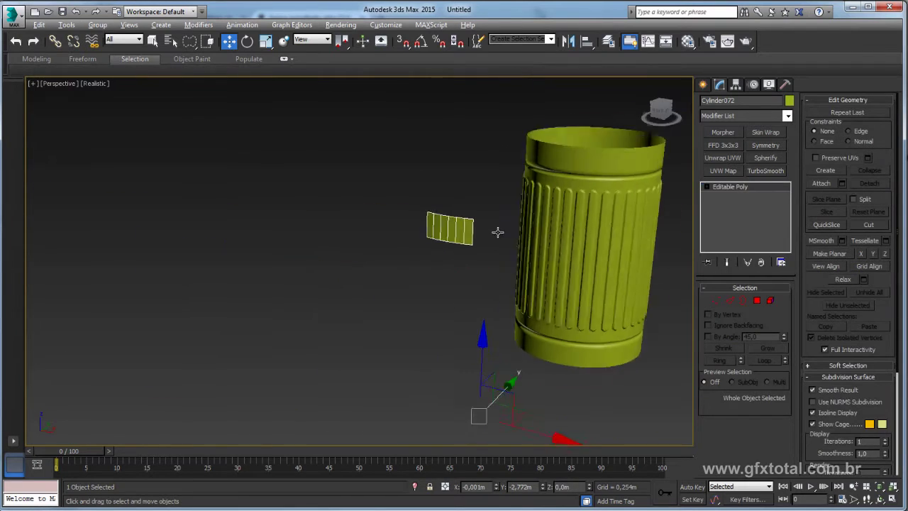
pyautogui.scroll(-2, 497, 231)
pyautogui.scroll(2, 467, 234)
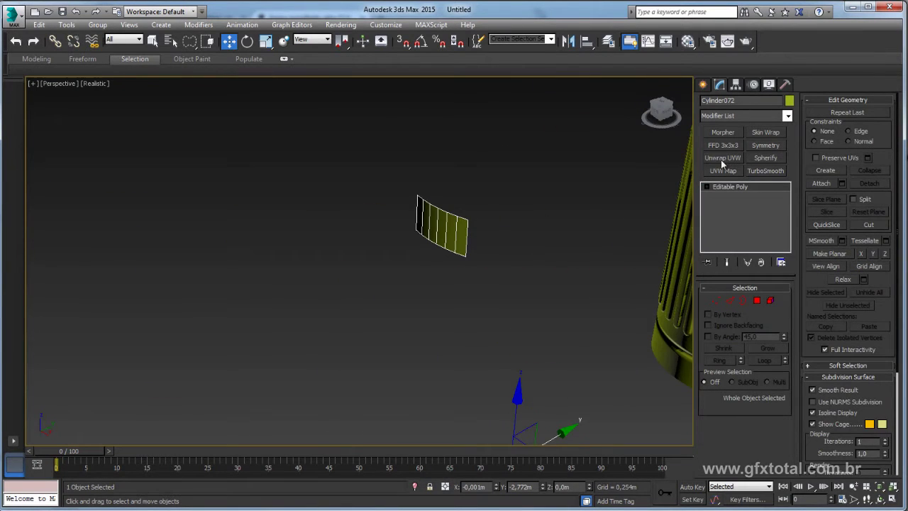
pyautogui.click(788, 117)
pyautogui.scroll(-10, 768, 333)
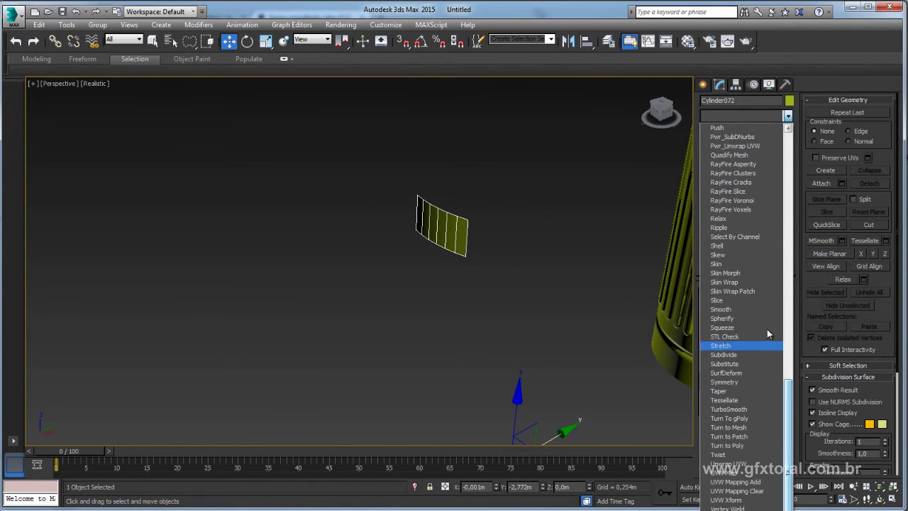
pyautogui.click(728, 245)
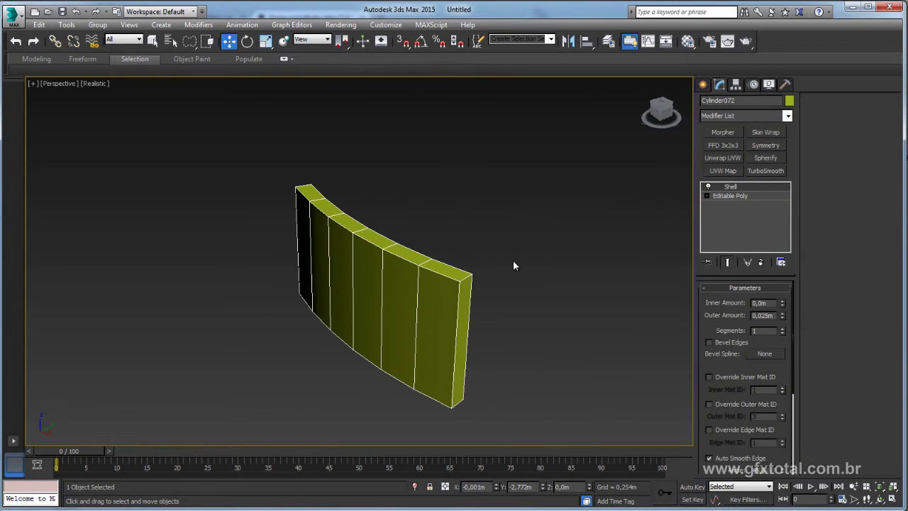
pyautogui.moveTo(782, 315)
pyautogui.mouseDown()
pyautogui.moveTo(778, 289)
pyautogui.moveTo(778, 305)
pyautogui.mouseUp()
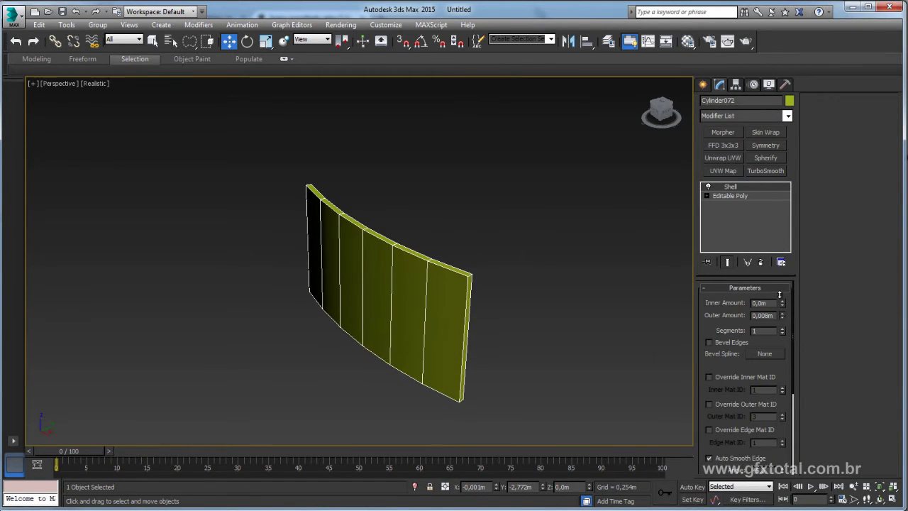
pyautogui.keyDown('alt'); pyautogui.moveTo(540, 312); pyautogui.dragTo(505, 299, button='middle'); pyautogui.keyUp('alt')
pyautogui.rightClick(464, 266)
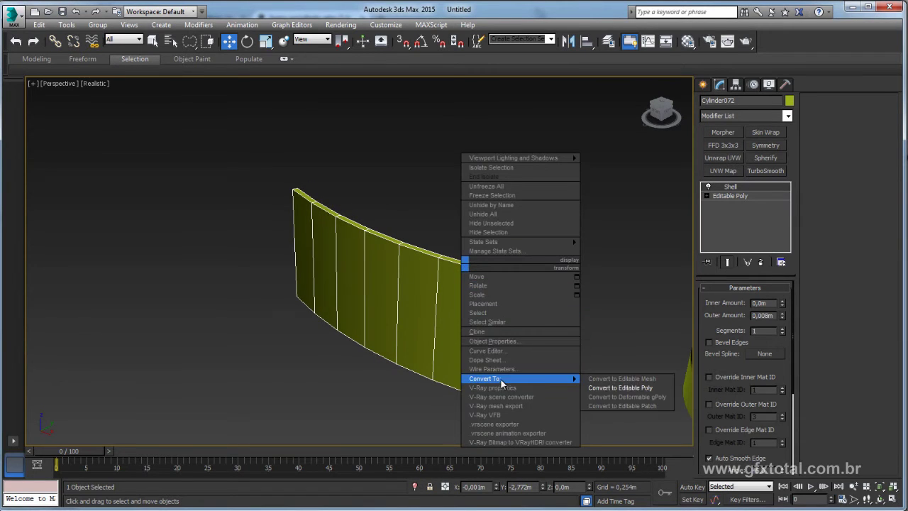
# Convert the shelled plate to Editable Poly and connect its vertical edges with a loop near the bottom.
pyautogui.click(614, 391)
pyautogui.click(731, 300)
pyautogui.hotkey('ctrl', 'a')
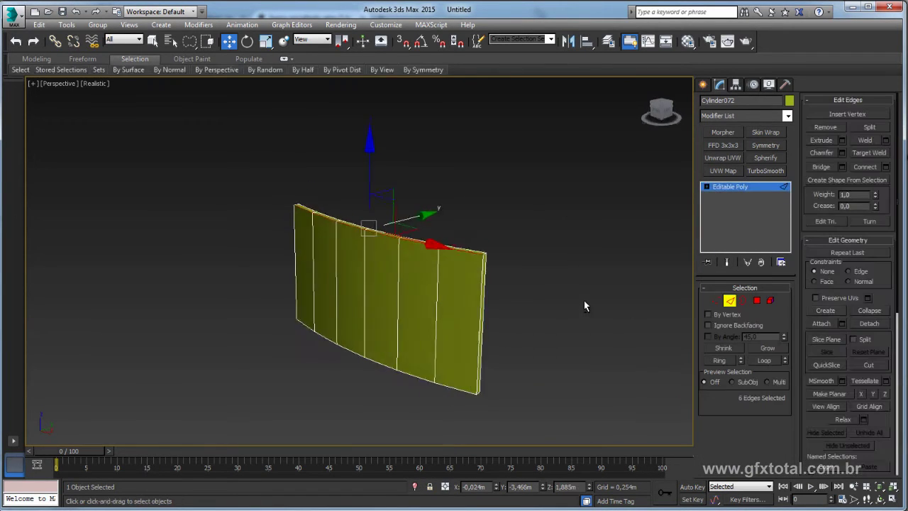
pyautogui.moveTo(584, 300)
pyautogui.keyDown('alt'); pyautogui.mouseDown(button='middle')
pyautogui.moveTo(590, 282)
pyautogui.moveTo(253, 296)
pyautogui.mouseUp(button='middle'); pyautogui.keyUp('alt')
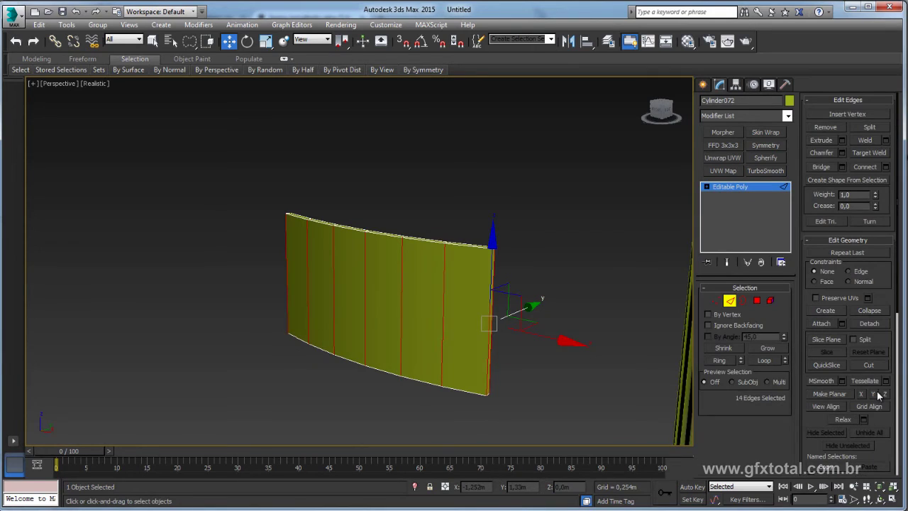
pyautogui.click(885, 167)
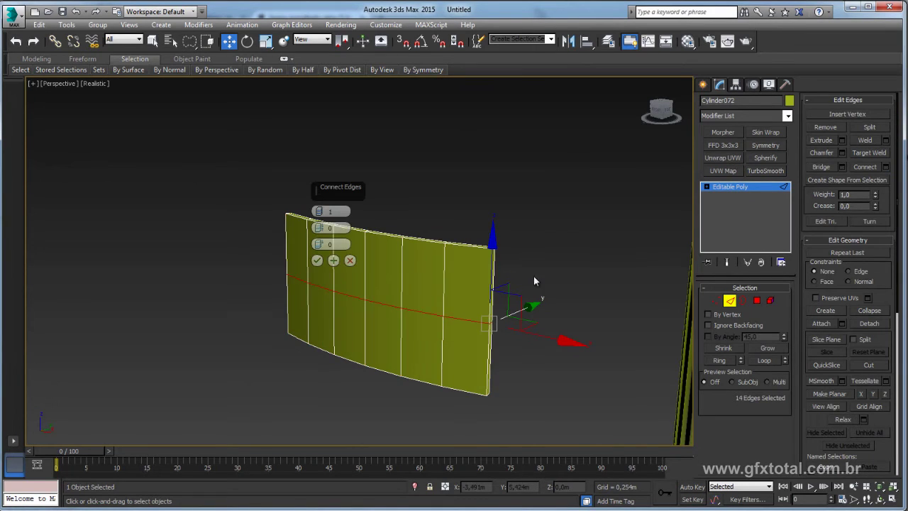
pyautogui.moveTo(319, 244); pyautogui.dragTo(353, 40)
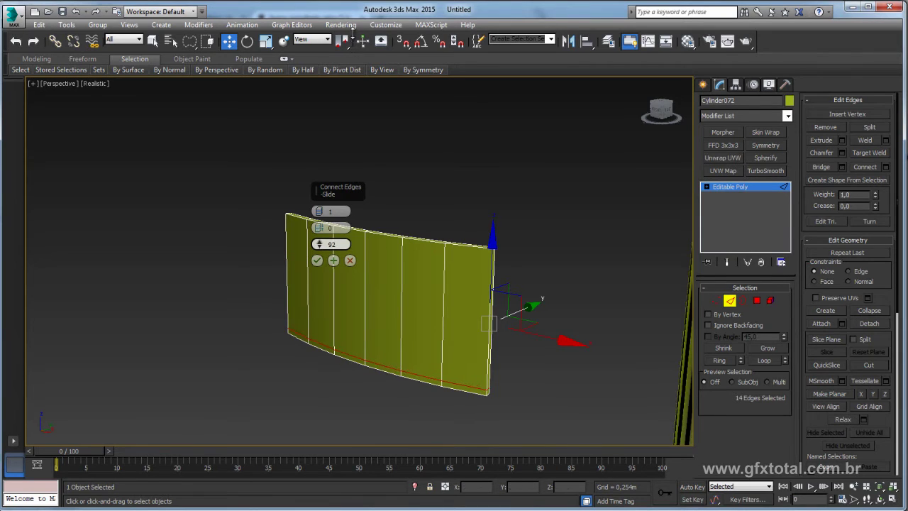
pyautogui.click(317, 262)
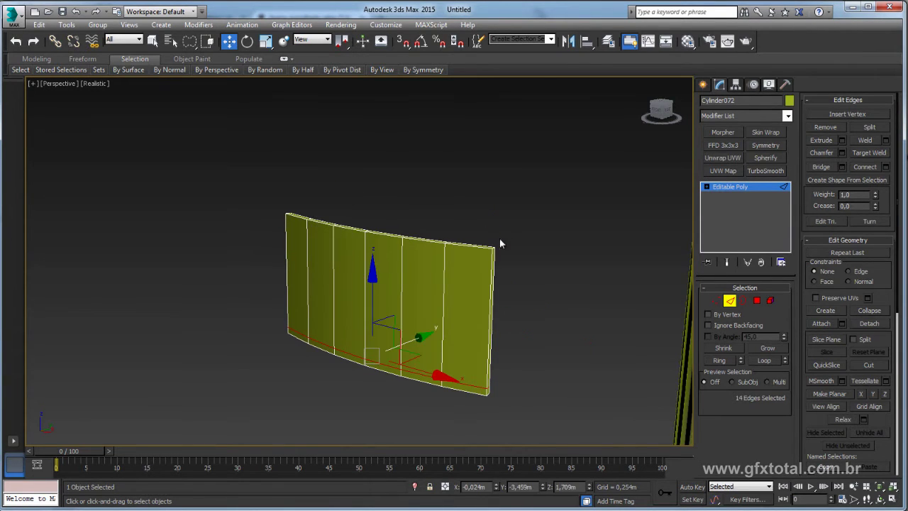
pyautogui.doubleClick(481, 245)
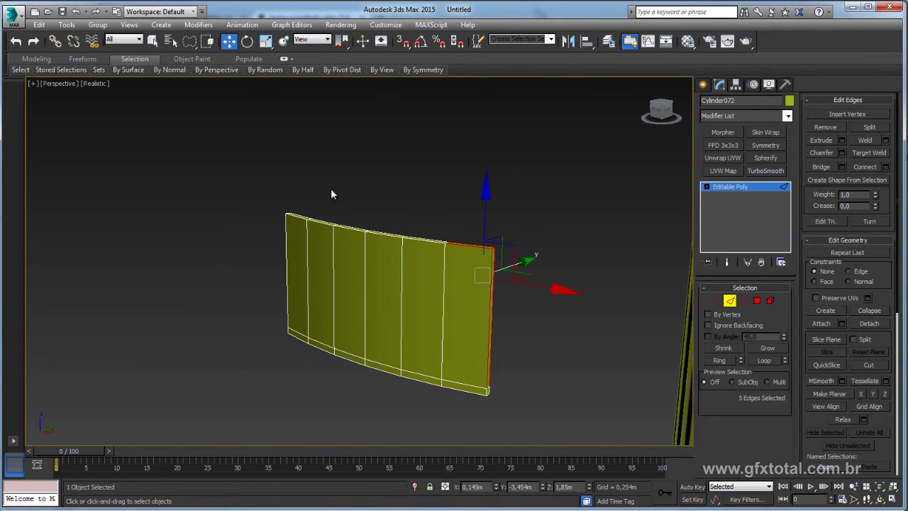
# Chamfer the plate's two side corner edges by 0.036m with 8 segments.
pyautogui.keyDown('ctrl'); pyautogui.doubleClick(306, 215); pyautogui.keyUp('ctrl')
pyautogui.keyDown('alt'); pyautogui.moveTo(270, 211); pyautogui.dragTo(266, 231, button='middle'); pyautogui.keyUp('alt')
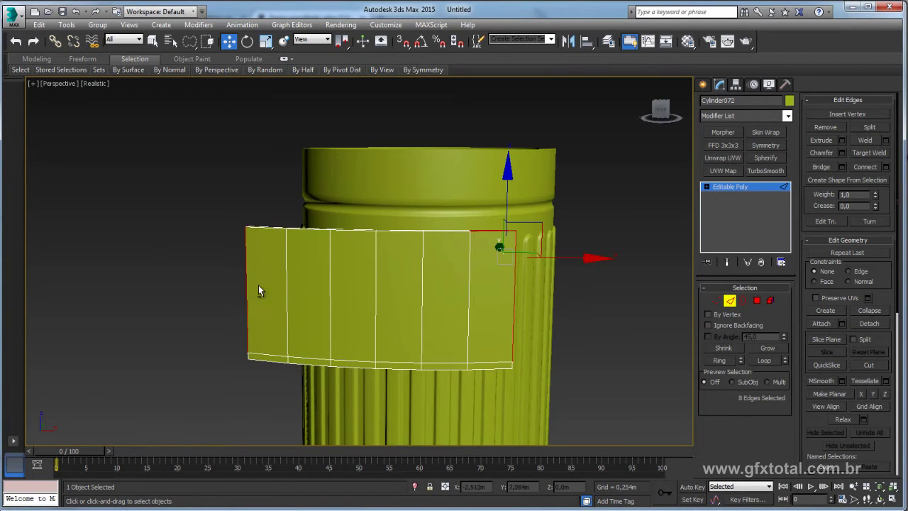
pyautogui.keyDown('alt'); pyautogui.moveTo(309, 353); pyautogui.dragTo(392, 304, button='middle'); pyautogui.keyUp('alt')
pyautogui.keyDown('alt'); pyautogui.click(446, 371); pyautogui.keyUp('alt')
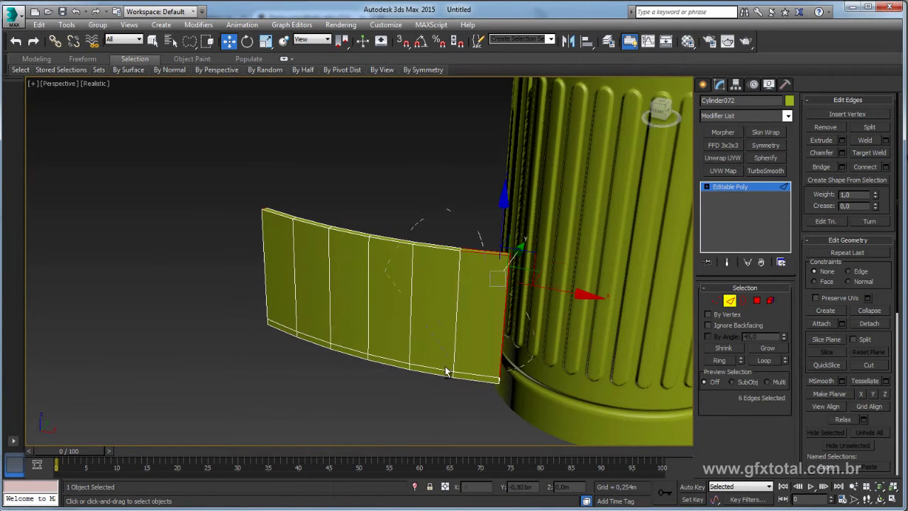
pyautogui.moveTo(446, 371)
pyautogui.keyDown('alt'); pyautogui.mouseDown(button='middle')
pyautogui.moveTo(492, 321)
pyautogui.moveTo(557, 336)
pyautogui.mouseUp(button='middle'); pyautogui.keyUp('alt')
pyautogui.keyDown('alt'); pyautogui.moveTo(597, 323); pyautogui.dragTo(503, 323, button='middle'); pyautogui.keyUp('alt')
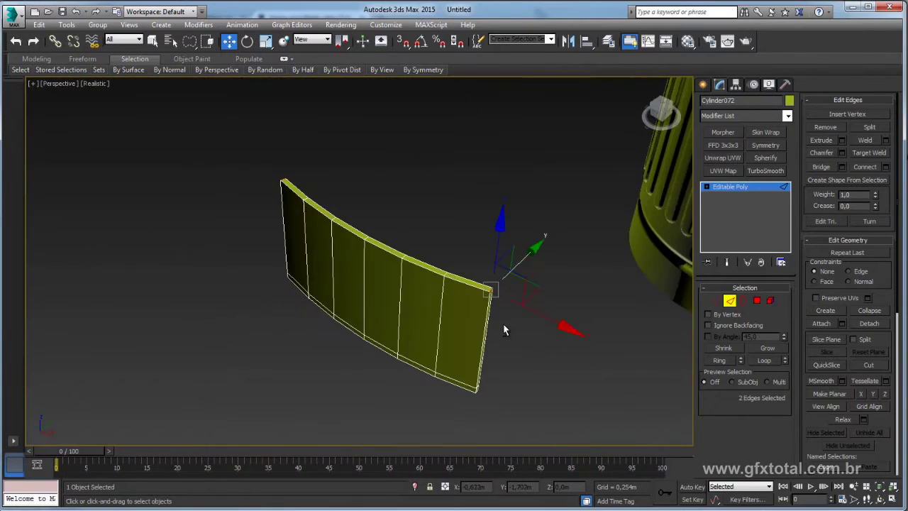
pyautogui.click(842, 153)
pyautogui.moveTo(322, 228)
pyautogui.mouseDown()
pyautogui.moveTo(320, 217)
pyautogui.moveTo(319, 241)
pyautogui.moveTo(320, 228)
pyautogui.mouseUp()
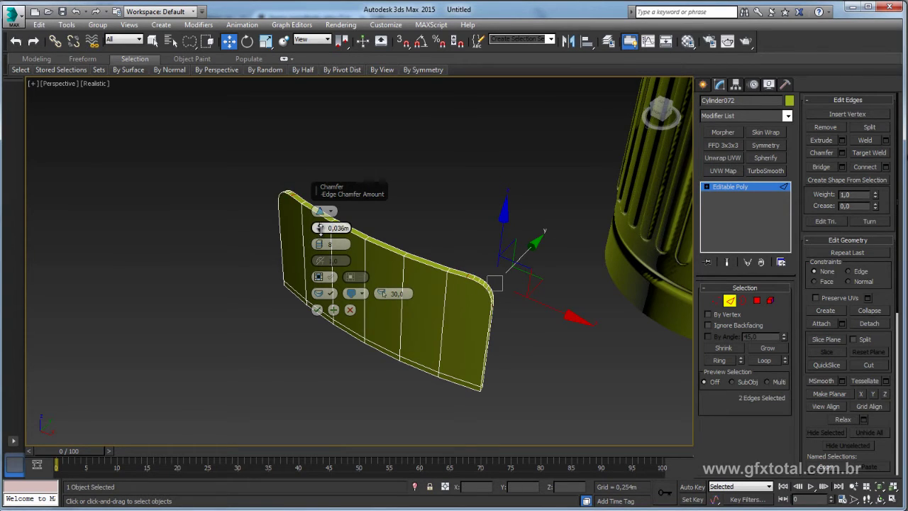
pyautogui.click(317, 310)
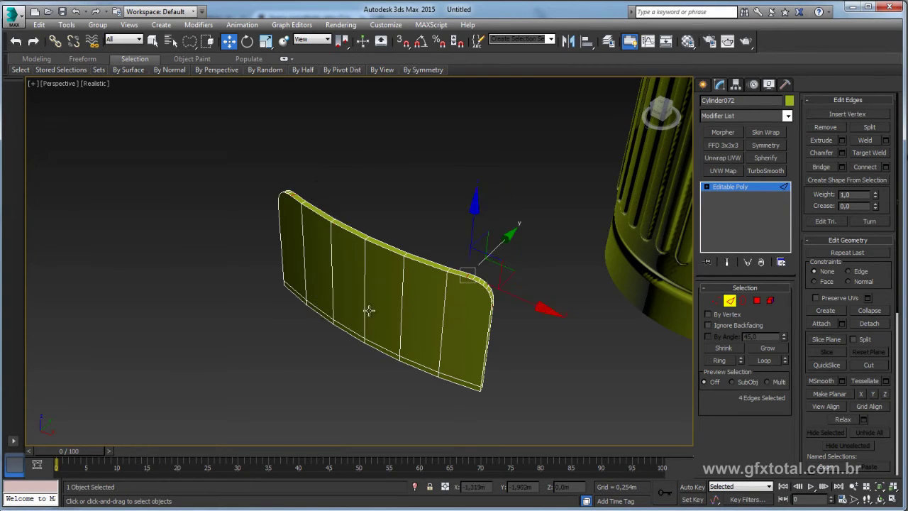
# In Polygon mode, select the plate's entire bottom strip of polygons.
pyautogui.keyDown('alt'); pyautogui.moveTo(482, 319); pyautogui.dragTo(468, 269, button='middle'); pyautogui.keyUp('alt')
pyautogui.click(746, 186)
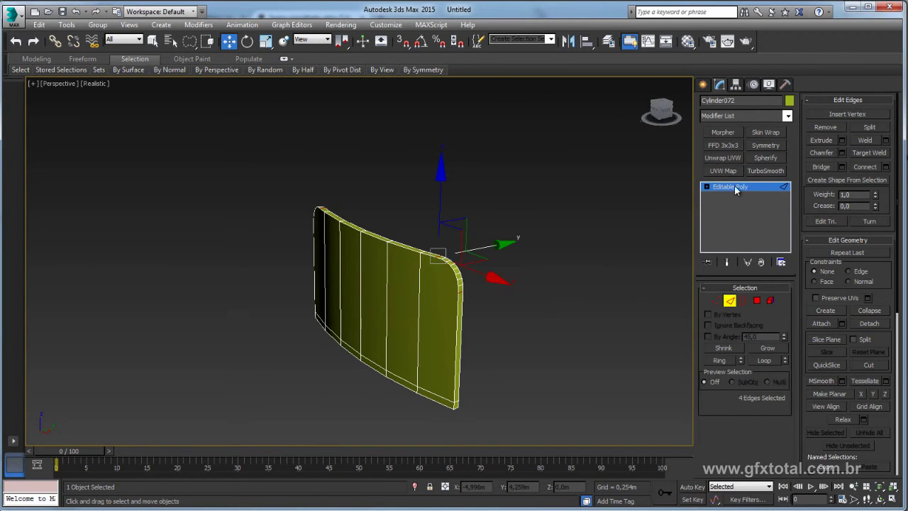
pyautogui.moveTo(518, 299)
pyautogui.keyDown('alt'); pyautogui.mouseDown(button='middle')
pyautogui.moveTo(609, 315)
pyautogui.moveTo(594, 379)
pyautogui.moveTo(497, 365)
pyautogui.moveTo(434, 300)
pyautogui.moveTo(507, 290)
pyautogui.moveTo(562, 319)
pyautogui.moveTo(586, 315)
pyautogui.mouseUp(button='middle'); pyautogui.keyUp('alt')
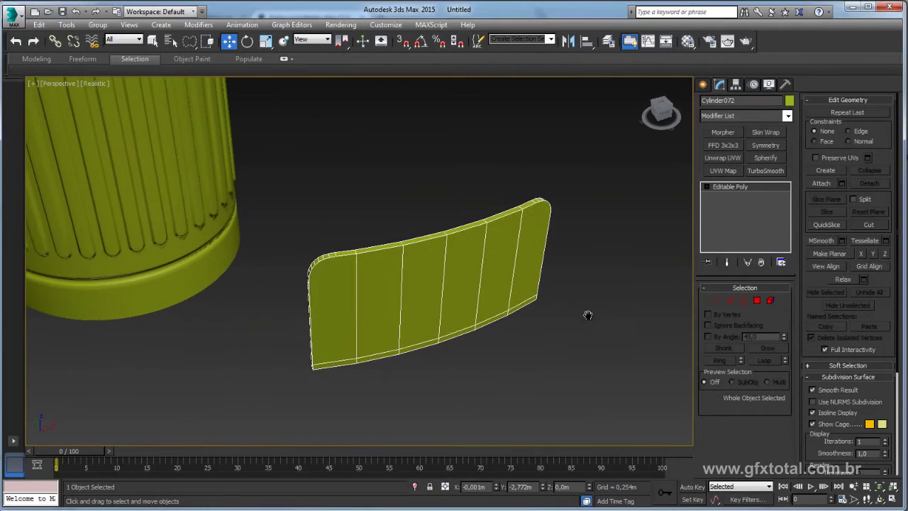
pyautogui.click(757, 300)
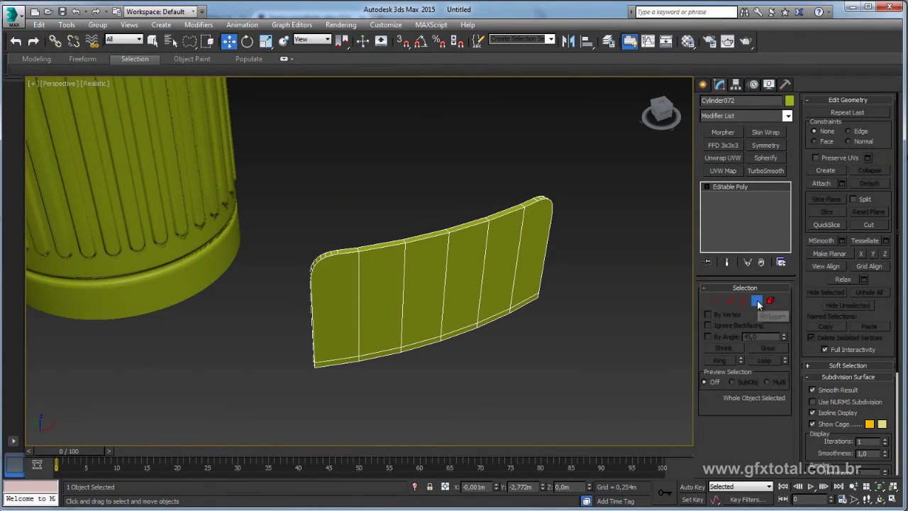
pyautogui.click(523, 304)
pyautogui.keyDown('ctrl'); pyautogui.click(506, 315); pyautogui.keyUp('ctrl')
pyautogui.keyDown('ctrl'); pyautogui.click(463, 329); pyautogui.keyUp('ctrl')
pyautogui.keyDown('ctrl'); pyautogui.click(428, 338); pyautogui.keyUp('ctrl')
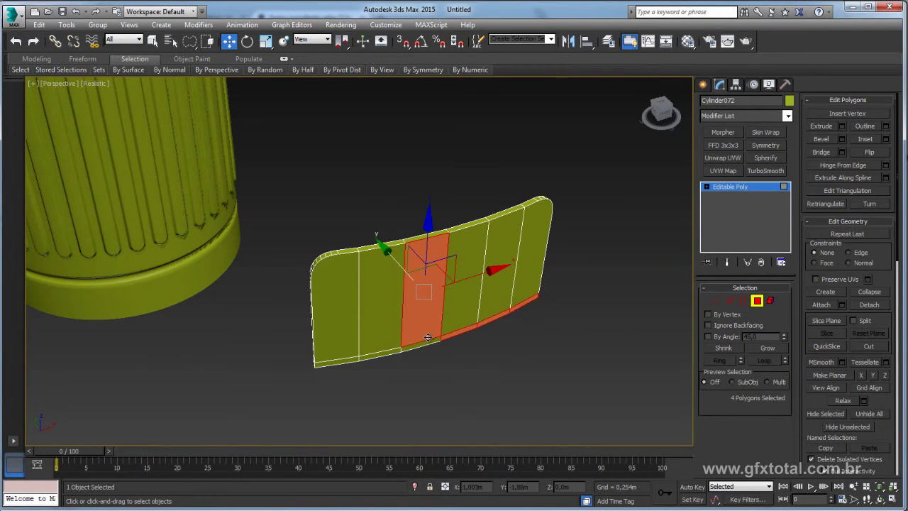
pyautogui.keyDown('ctrl'); pyautogui.click(424, 348); pyautogui.keyUp('ctrl')
pyautogui.keyDown('ctrl'); pyautogui.click(380, 355); pyautogui.keyUp('ctrl')
pyautogui.keyDown('ctrl'); pyautogui.click(336, 362); pyautogui.keyUp('ctrl')
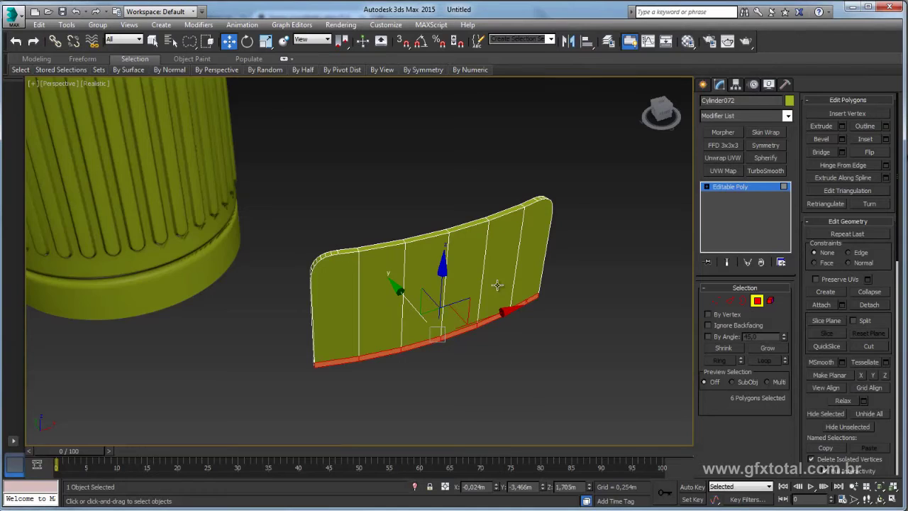
# Orbit the Perspective view around the small pedal plate beside the fluted bin.
pyautogui.keyDown('alt'); pyautogui.moveTo(498, 285); pyautogui.dragTo(550, 298, button='middle'); pyautogui.keyUp('alt')
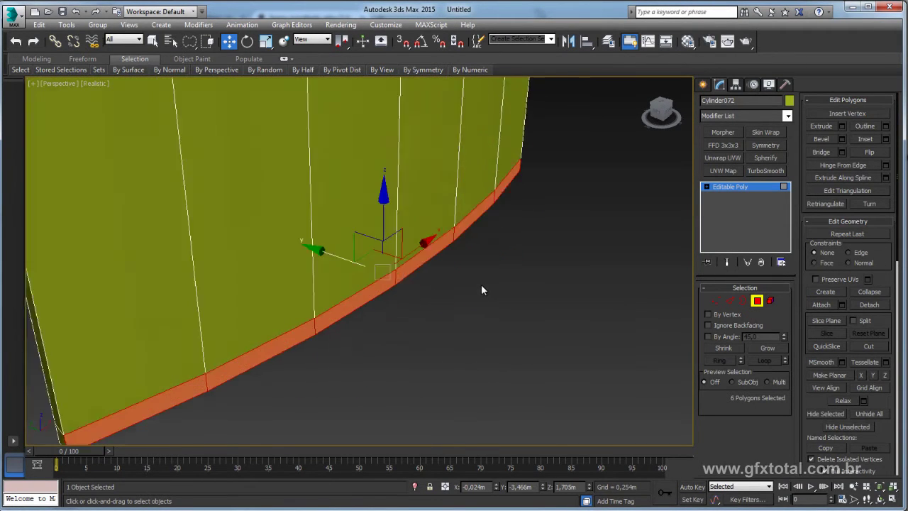
# Extrude the six selected bottom faces by 0.254m into a flat slab.
pyautogui.click(843, 127)
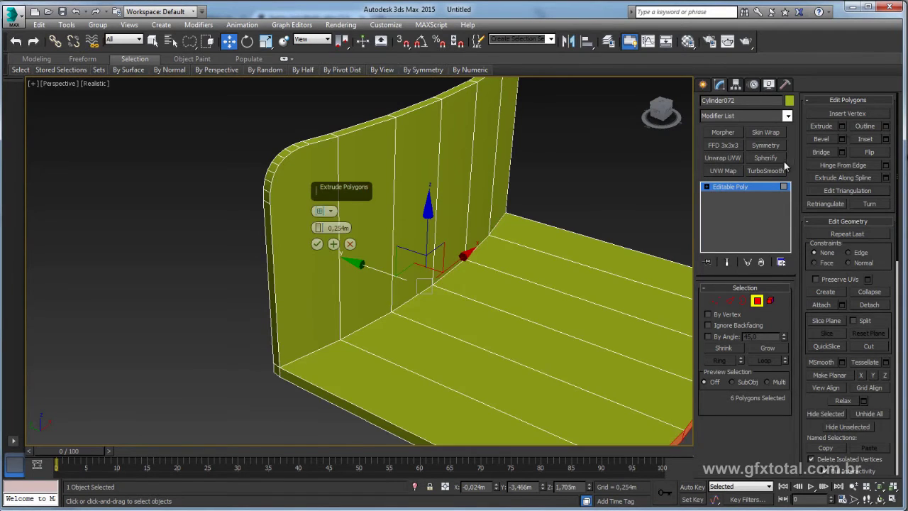
pyautogui.keyDown('alt'); pyautogui.moveTo(428, 272); pyautogui.dragTo(403, 284, button='middle'); pyautogui.keyUp('alt')
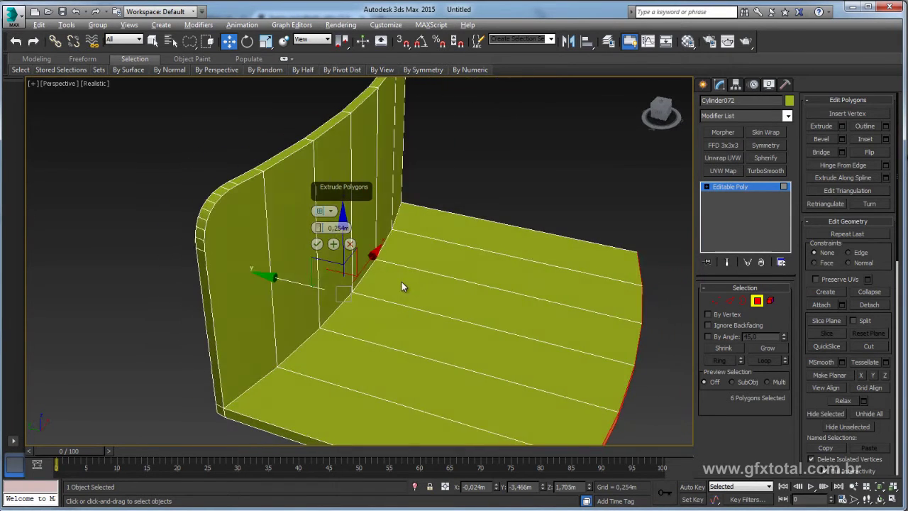
pyautogui.click(317, 245)
pyautogui.keyDown('alt'); pyautogui.moveTo(563, 352); pyautogui.dragTo(416, 324, button='middle'); pyautogui.keyUp('alt')
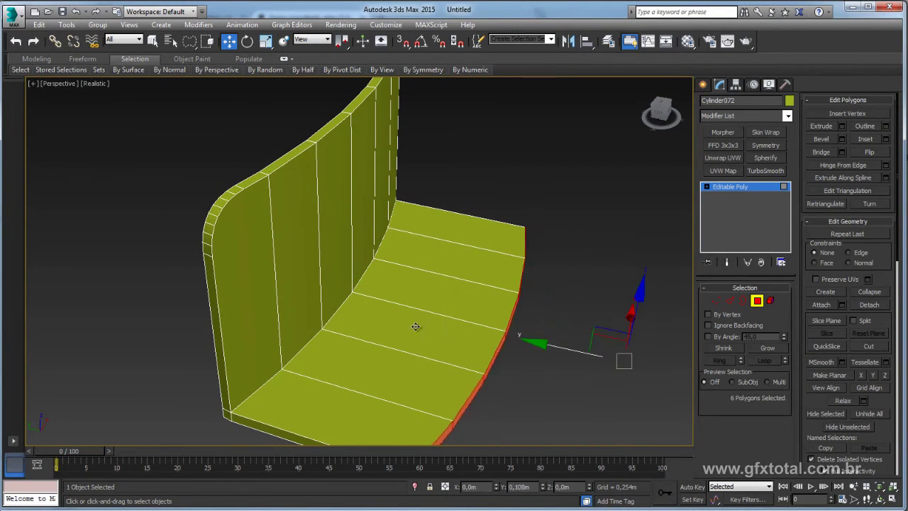
# Inspect the L-shaped pedal plate from several angles and leave Polygon mode.
pyautogui.press('e')
pyautogui.press('r')
pyautogui.scroll(5, 489, 340)
pyautogui.moveTo(489, 340)
pyautogui.mouseDown(button='middle')
pyautogui.moveTo(478, 322)
pyautogui.moveTo(537, 371)
pyautogui.mouseUp(button='middle')
pyautogui.scroll(-3, 478, 322)
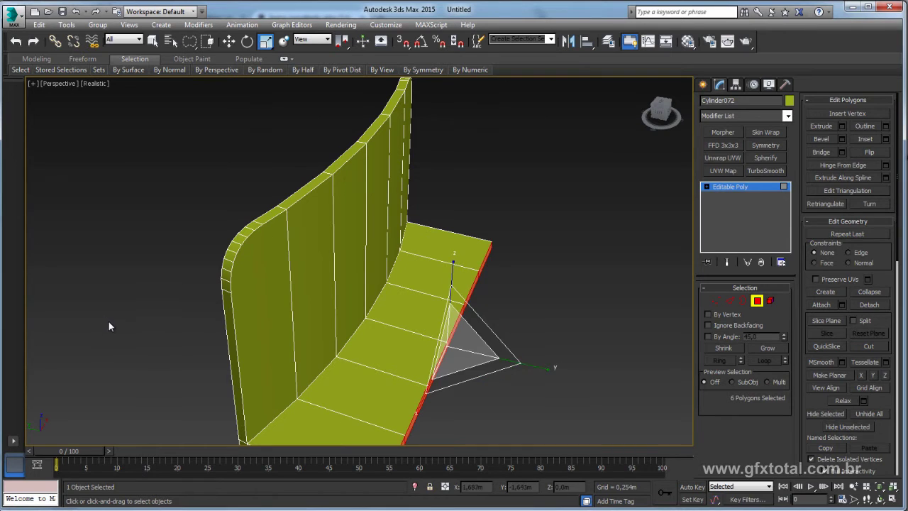
pyautogui.press('w')
pyautogui.keyDown('alt'); pyautogui.moveTo(473, 355); pyautogui.dragTo(788, 156, button='middle'); pyautogui.keyUp('alt')
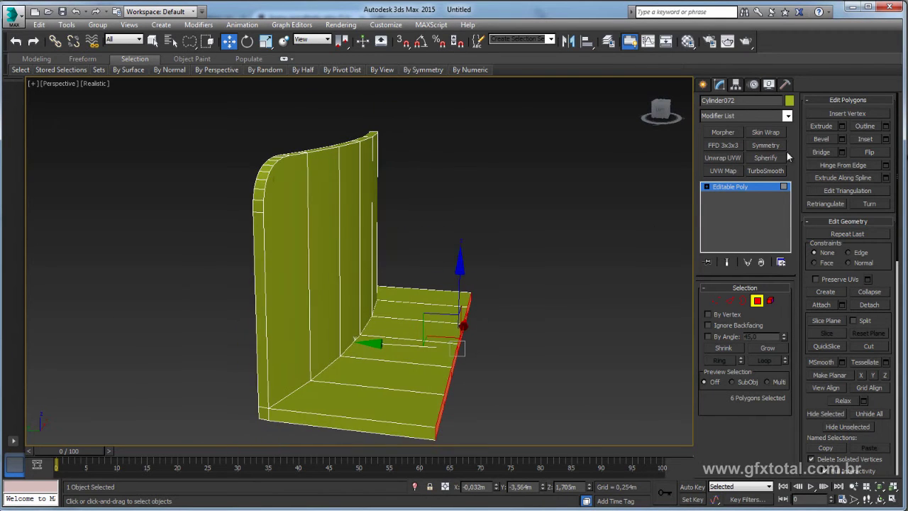
pyautogui.click(739, 187)
pyautogui.keyDown('alt'); pyautogui.moveTo(586, 289); pyautogui.dragTo(403, 293, button='middle'); pyautogui.keyUp('alt')
# Frame the L-shaped plate in Left view and pick the Arc spline tool.
pyautogui.press('l')
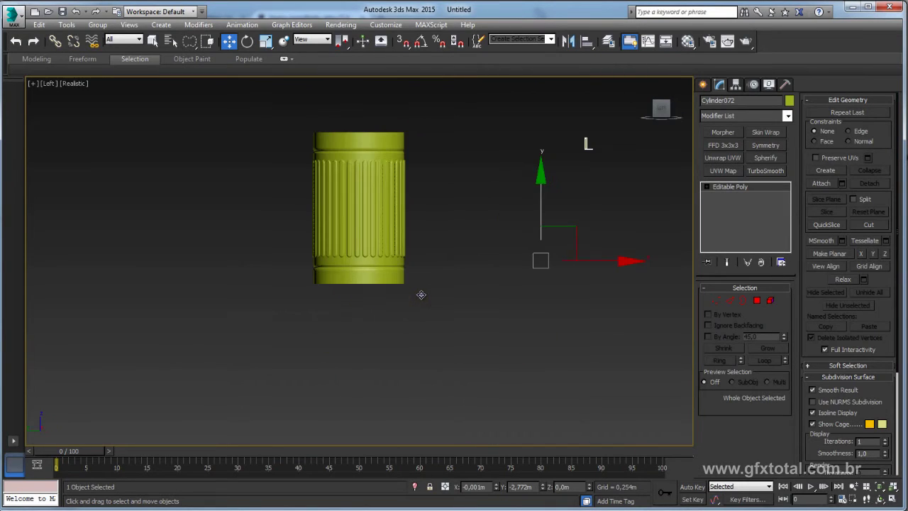
pyautogui.scroll(3, 494, 254)
pyautogui.scroll(5, 480, 174)
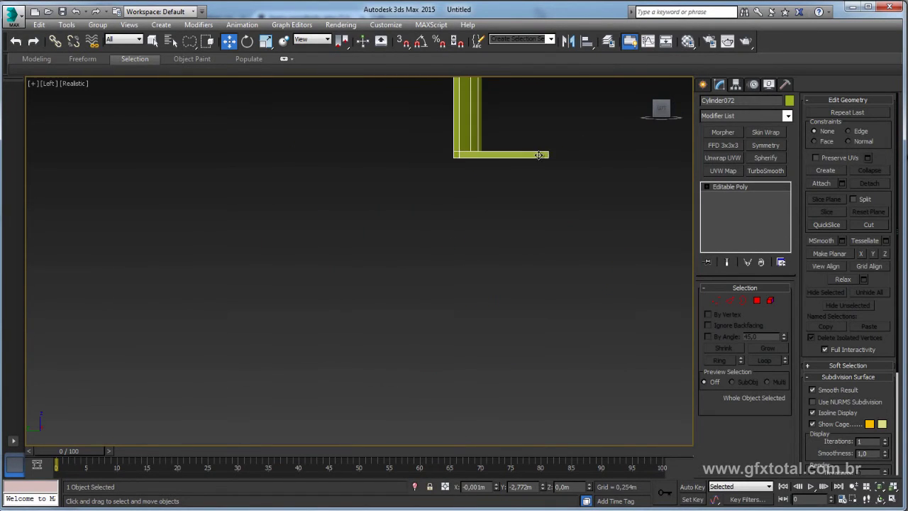
pyautogui.moveTo(544, 161); pyautogui.dragTo(458, 291, button='middle')
pyautogui.scroll(2, 540, 245)
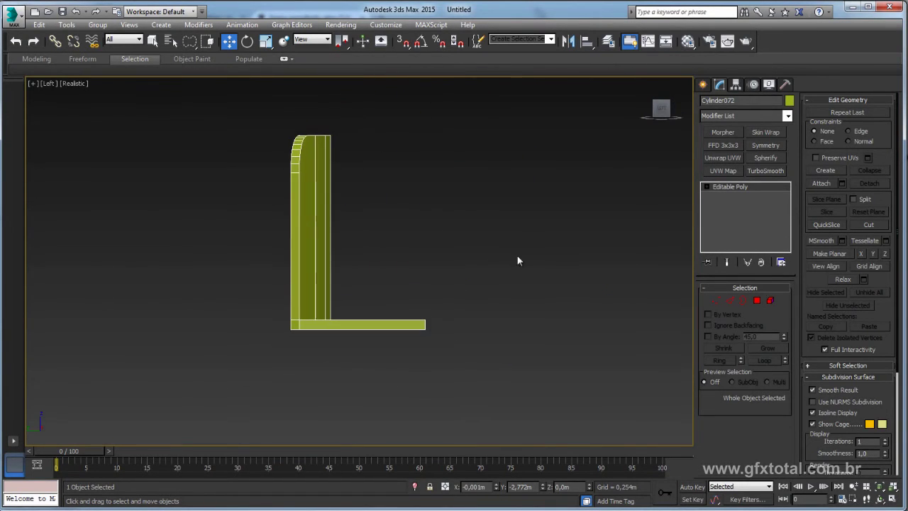
pyautogui.click(704, 84)
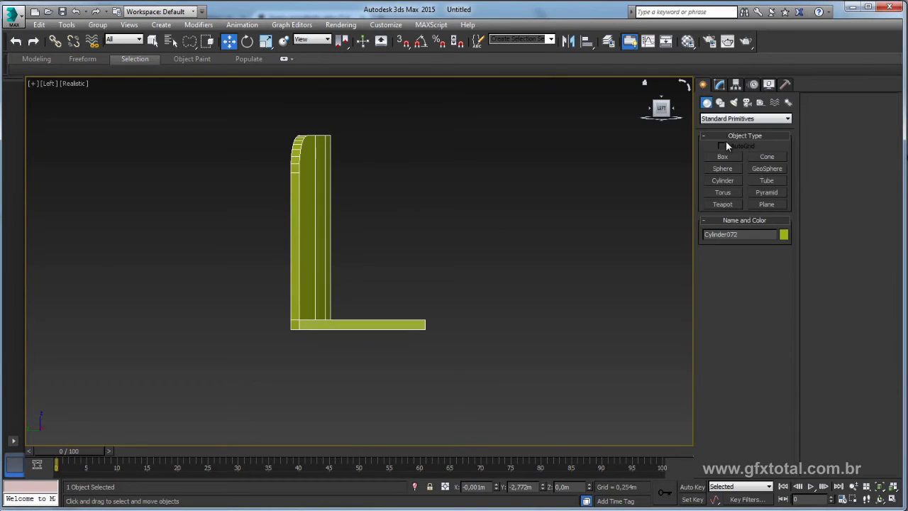
pyautogui.click(718, 104)
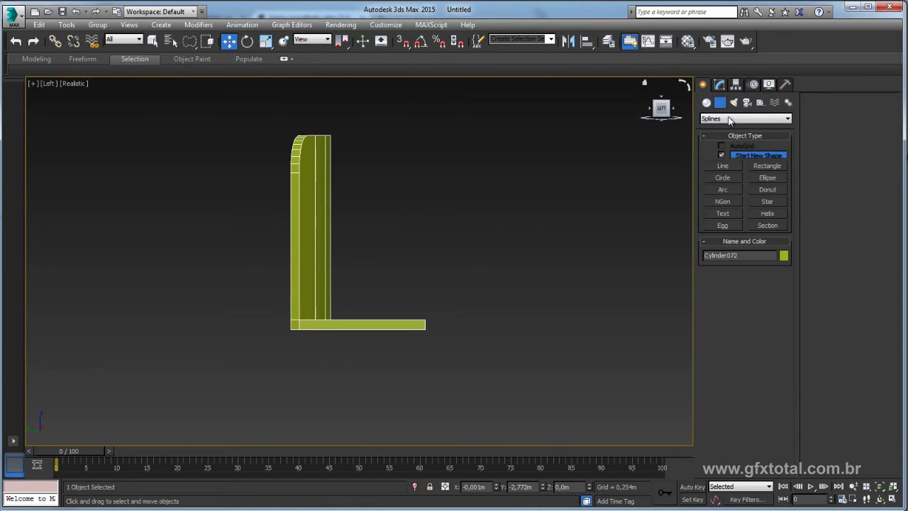
pyautogui.click(724, 189)
pyautogui.moveTo(438, 314)
pyautogui.mouseDown(button='middle')
pyautogui.moveTo(416, 257)
pyautogui.moveTo(420, 220)
pyautogui.mouseUp(button='middle')
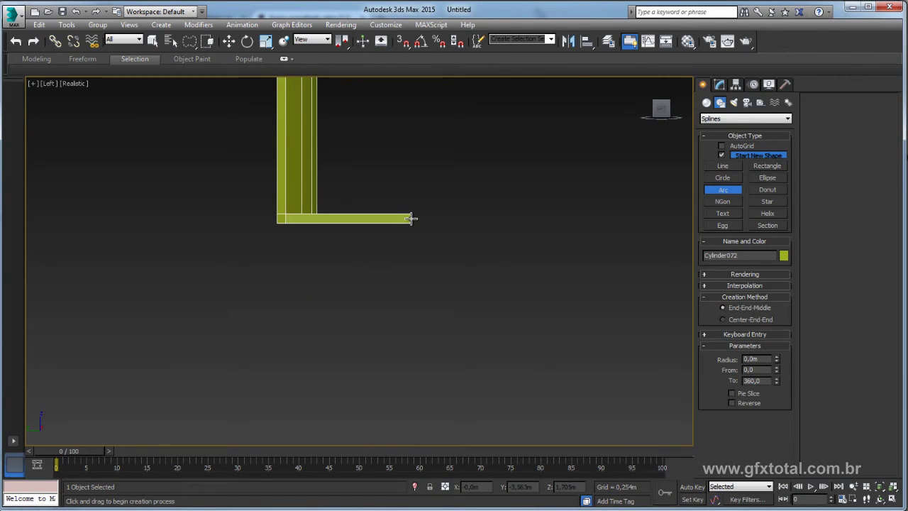
# Draw Arc001 curving down from the foot step's tip, then return to Perspective view.
pyautogui.moveTo(410, 219); pyautogui.dragTo(411, 288)
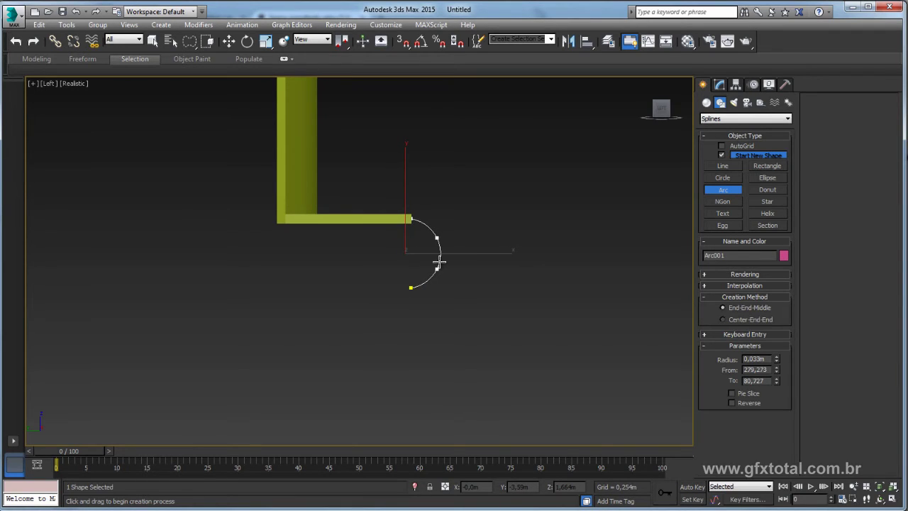
pyautogui.rightClick(439, 263)
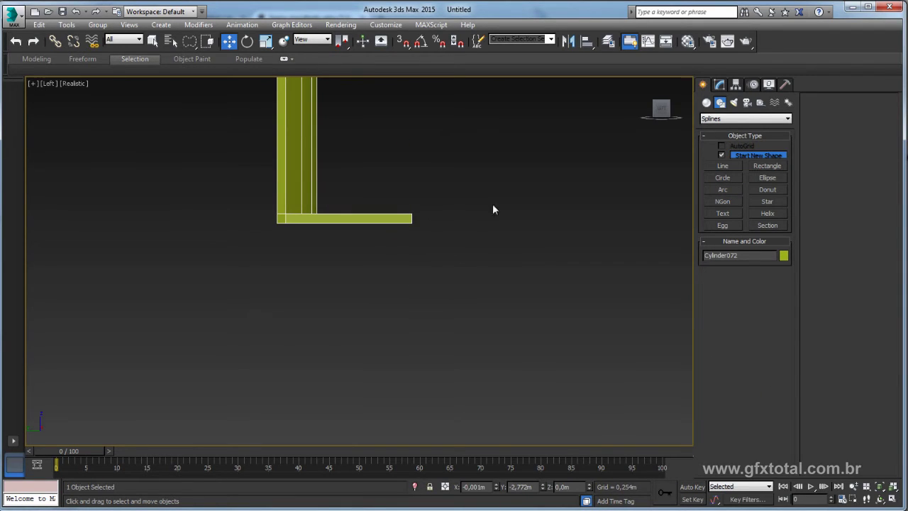
pyautogui.click(730, 189)
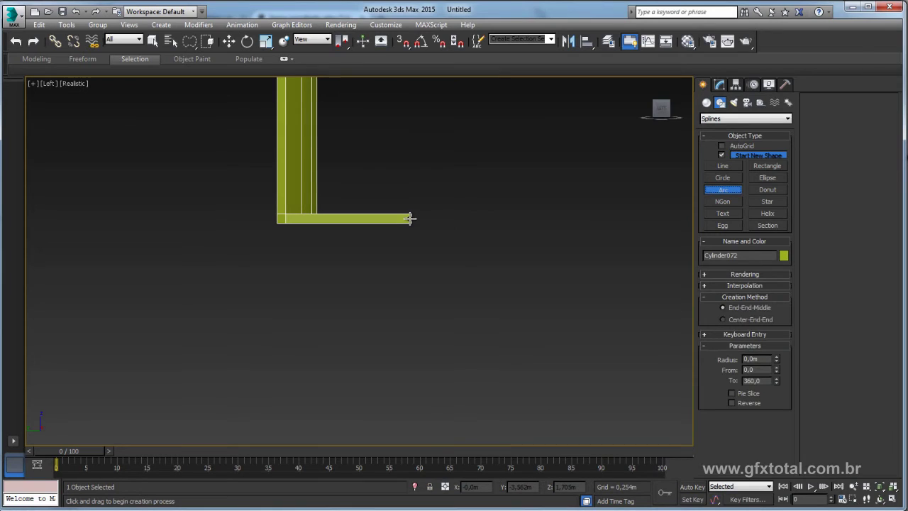
pyautogui.moveTo(411, 219); pyautogui.dragTo(412, 283)
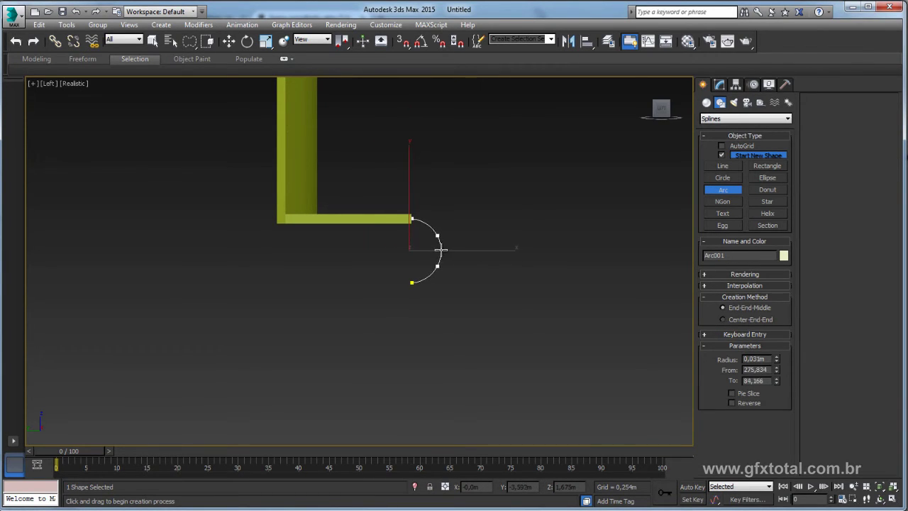
pyautogui.click(462, 244)
pyautogui.press('w')
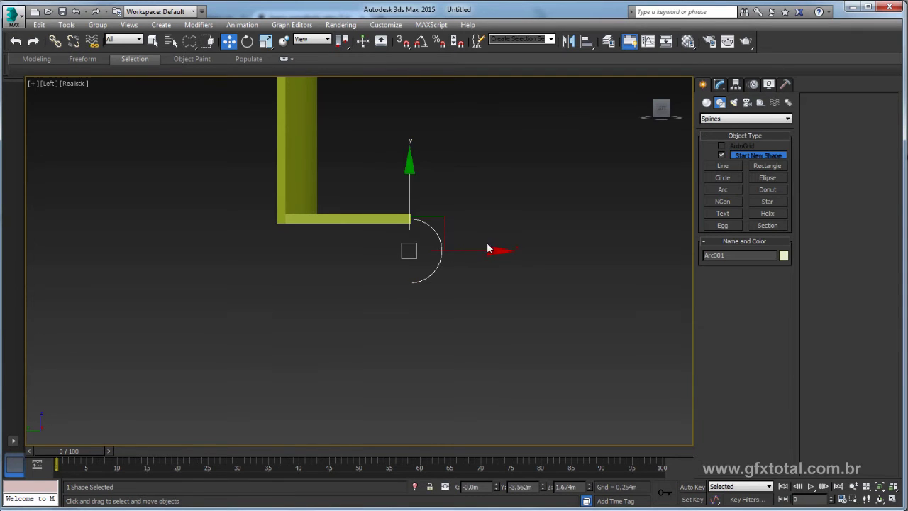
pyautogui.press('p')
pyautogui.moveTo(512, 274)
pyautogui.keyDown('alt'); pyautogui.mouseDown(button='middle')
pyautogui.moveTo(489, 304)
pyautogui.moveTo(426, 284)
pyautogui.mouseUp(button='middle'); pyautogui.keyUp('alt')
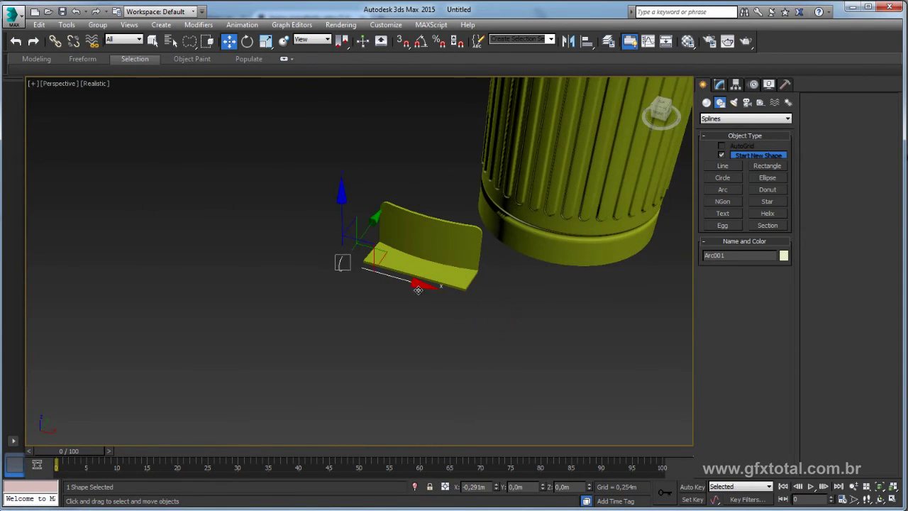
pyautogui.click(429, 273)
pyautogui.scroll(3, 429, 272)
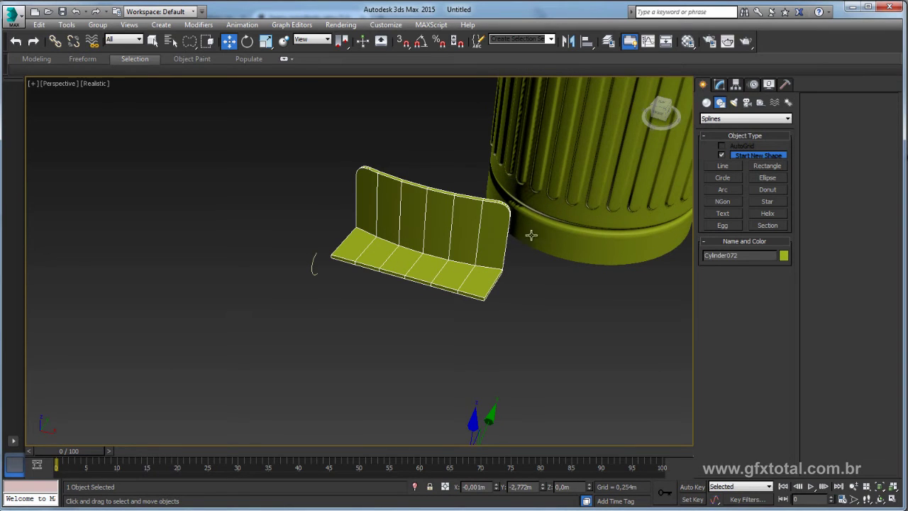
pyautogui.click(720, 85)
pyautogui.click(758, 300)
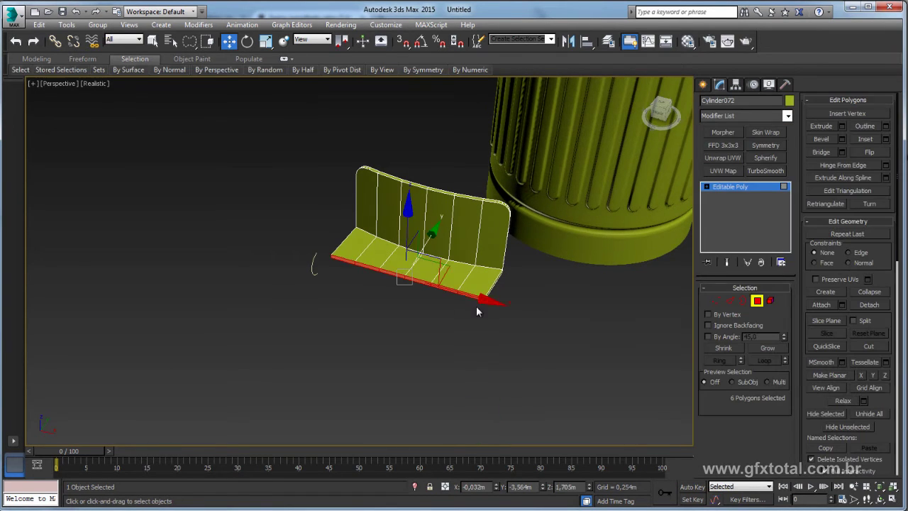
pyautogui.keyDown('alt'); pyautogui.moveTo(487, 304); pyautogui.dragTo(398, 265, button='middle'); pyautogui.keyUp('alt')
pyautogui.scroll(3, 398, 265)
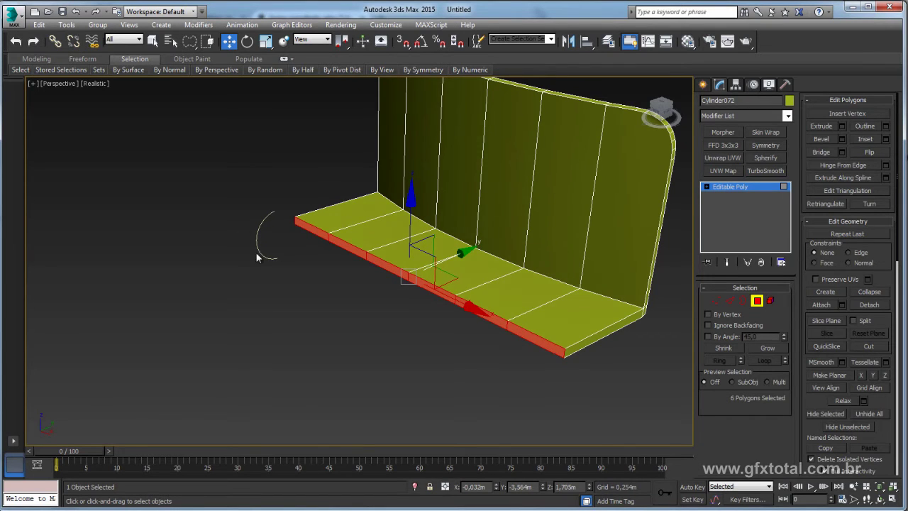
pyautogui.keyDown('alt'); pyautogui.moveTo(353, 256); pyautogui.dragTo(711, 157, button='middle'); pyautogui.keyUp('alt')
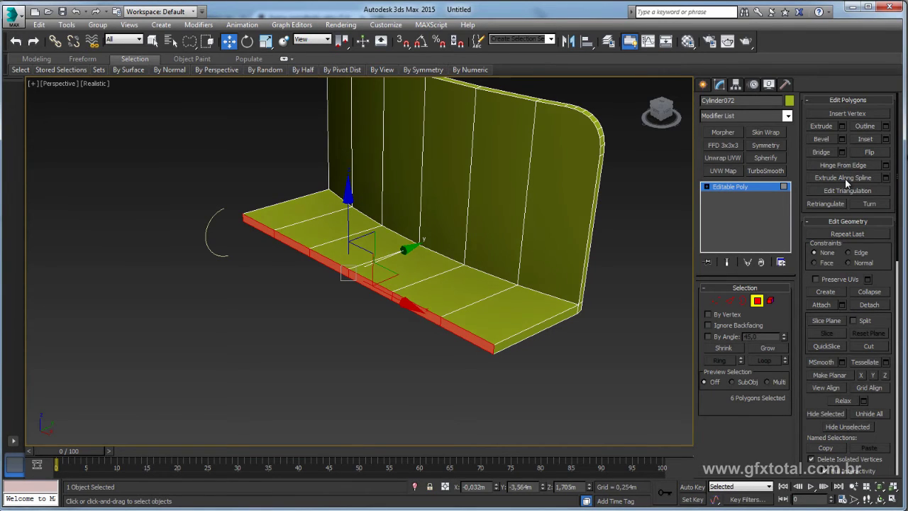
pyautogui.click(845, 178)
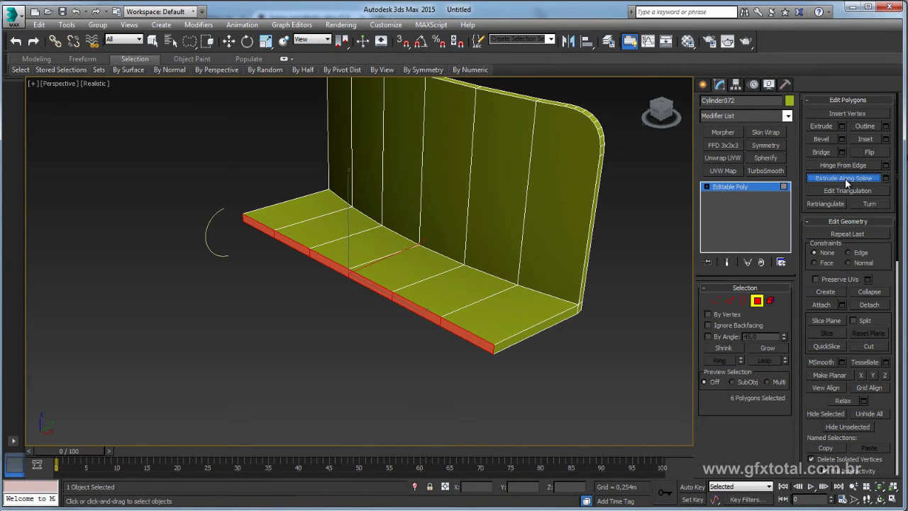
pyautogui.click(212, 217)
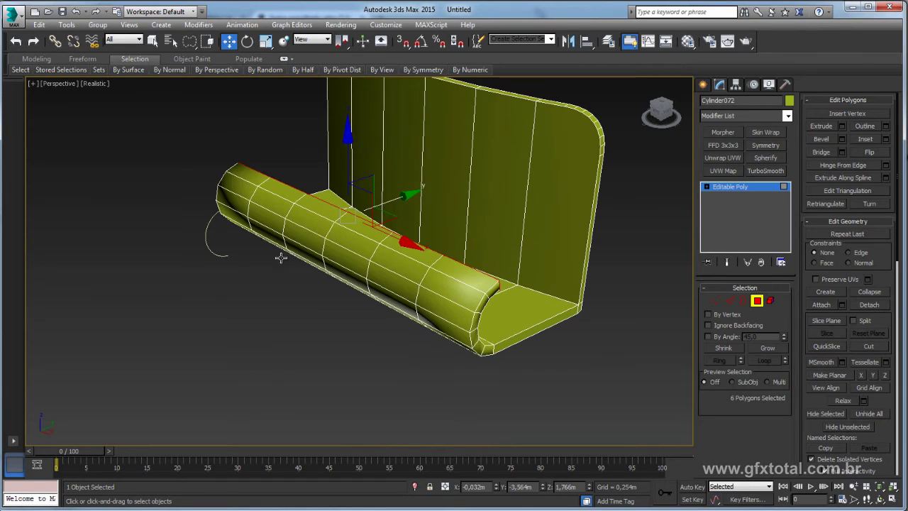
pyautogui.moveTo(454, 275)
pyautogui.keyDown('alt'); pyautogui.mouseDown(button='middle')
pyautogui.moveTo(409, 279)
pyautogui.moveTo(396, 254)
pyautogui.moveTo(410, 246)
pyautogui.mouseUp(button='middle'); pyautogui.keyUp('alt')
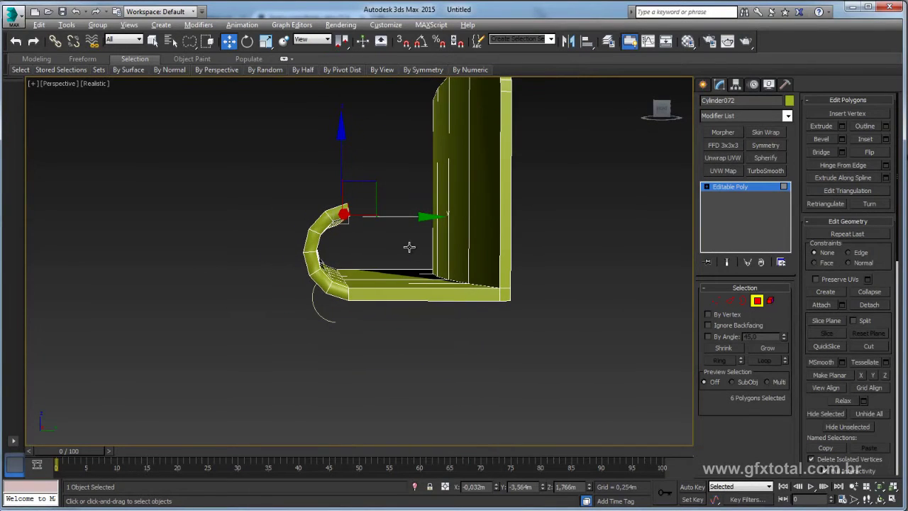
pyautogui.rightClick(407, 247)
pyautogui.click(731, 187)
pyautogui.click(756, 300)
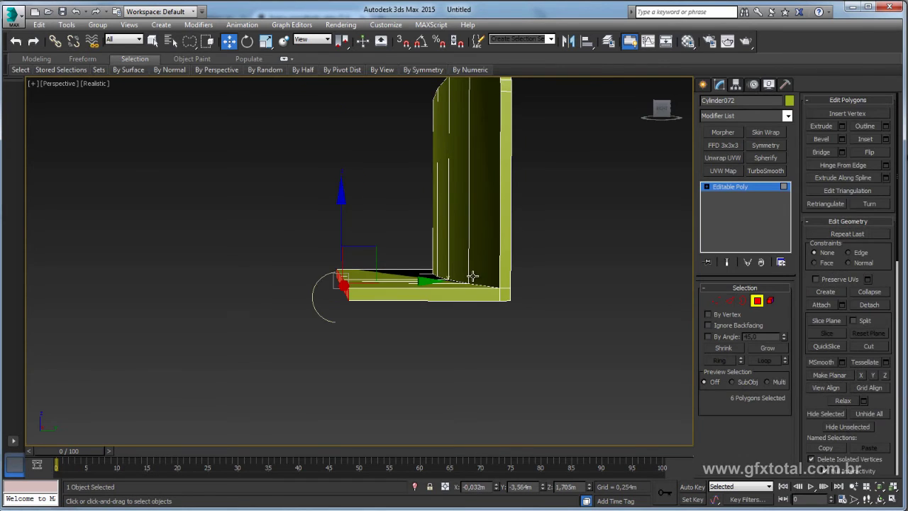
pyautogui.keyDown('alt'); pyautogui.moveTo(426, 249); pyautogui.dragTo(468, 242, button='middle'); pyautogui.keyUp('alt')
pyautogui.click(728, 187)
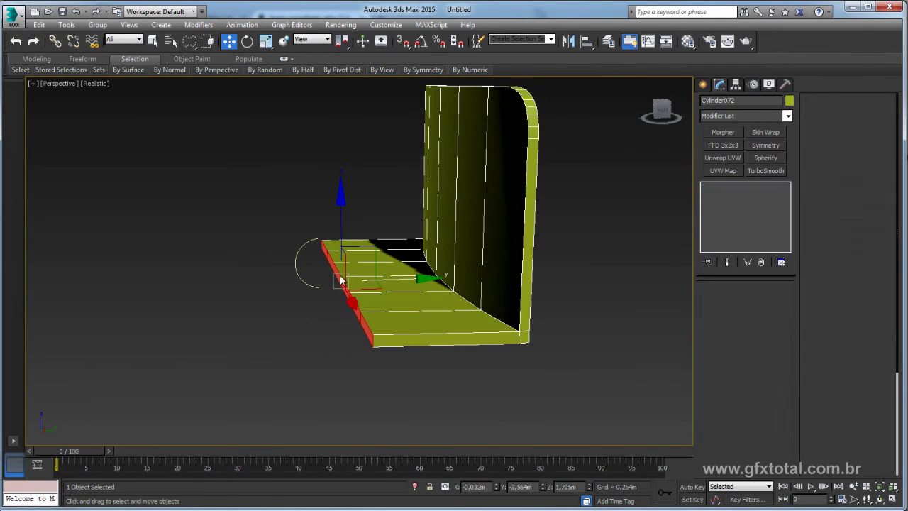
# Mirror Arc001 on Z with No Clone, then reselect the plate in Polygon mode.
pyautogui.click(298, 252)
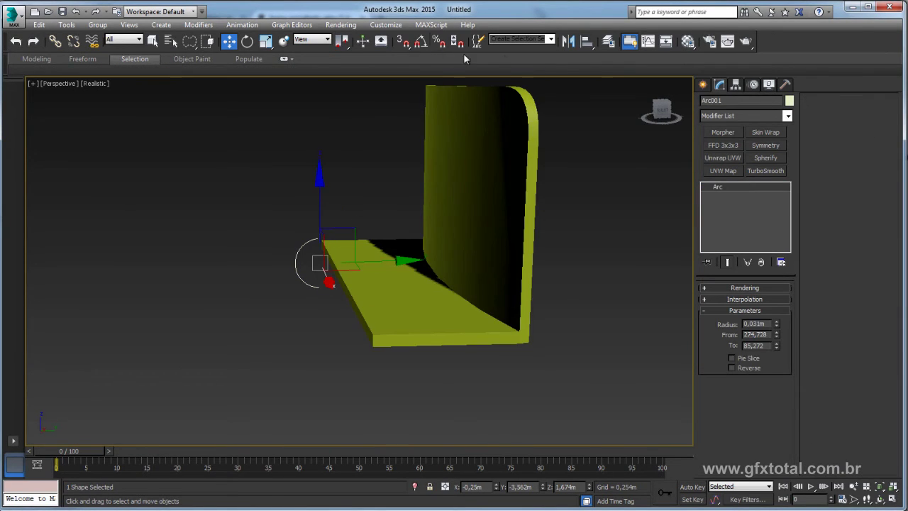
pyautogui.click(569, 41)
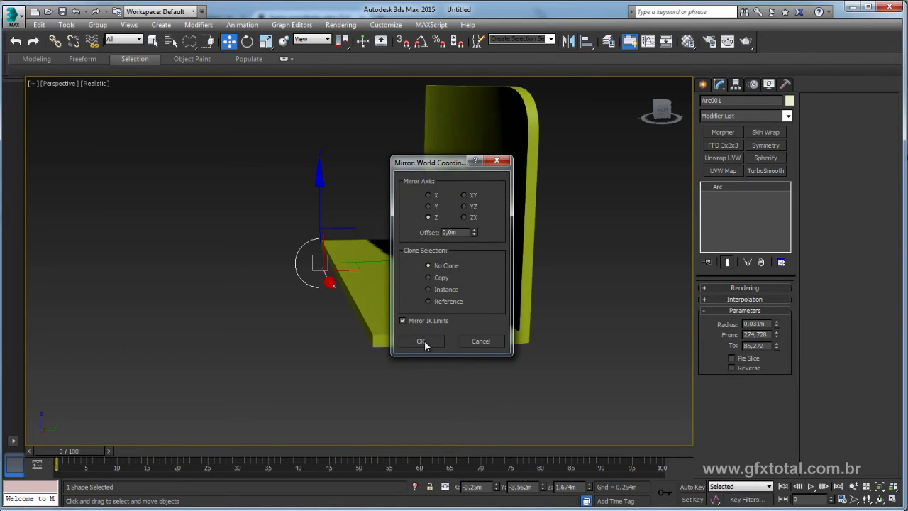
pyautogui.click(421, 341)
pyautogui.click(404, 284)
pyautogui.click(756, 300)
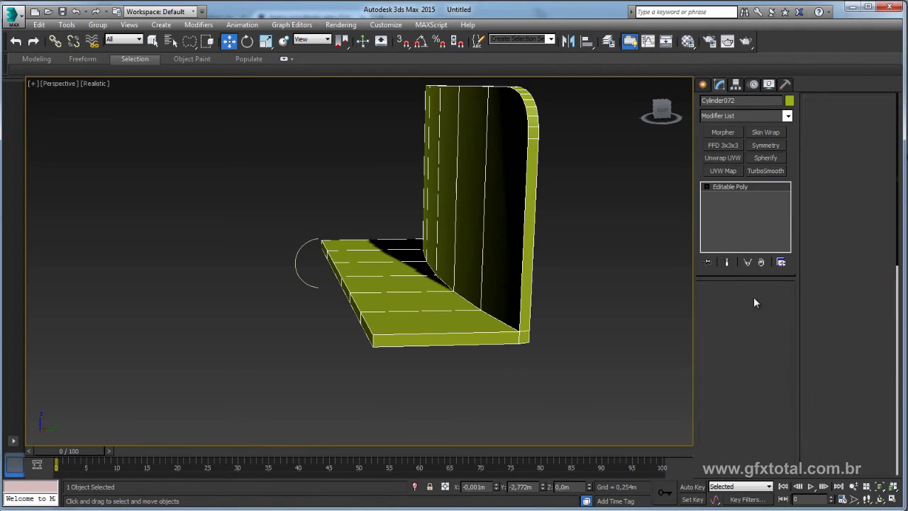
# Extrude the front faces along Arc001, convert to Editable Poly, and enter Edge mode.
pyautogui.click(843, 177)
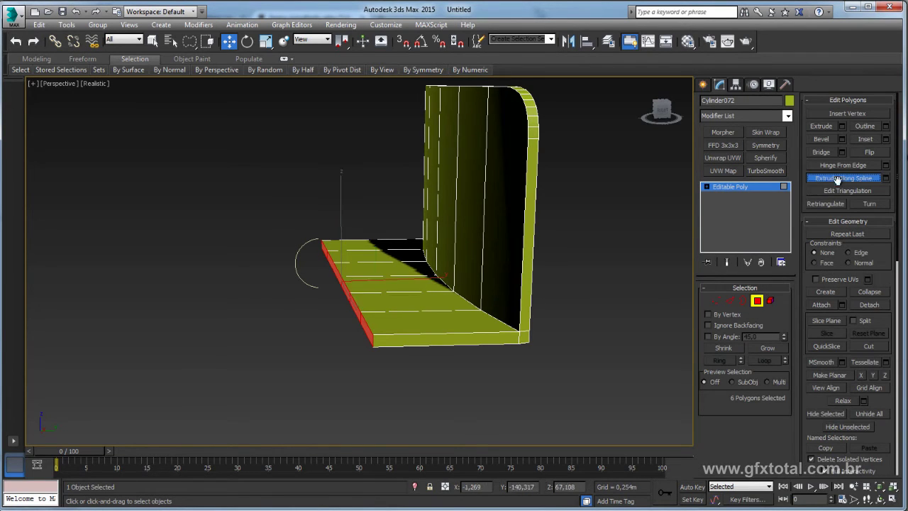
pyautogui.click(295, 257)
pyautogui.moveTo(339, 267)
pyautogui.keyDown('alt'); pyautogui.mouseDown(button='middle')
pyautogui.moveTo(396, 237)
pyautogui.moveTo(396, 263)
pyautogui.mouseUp(button='middle'); pyautogui.keyUp('alt')
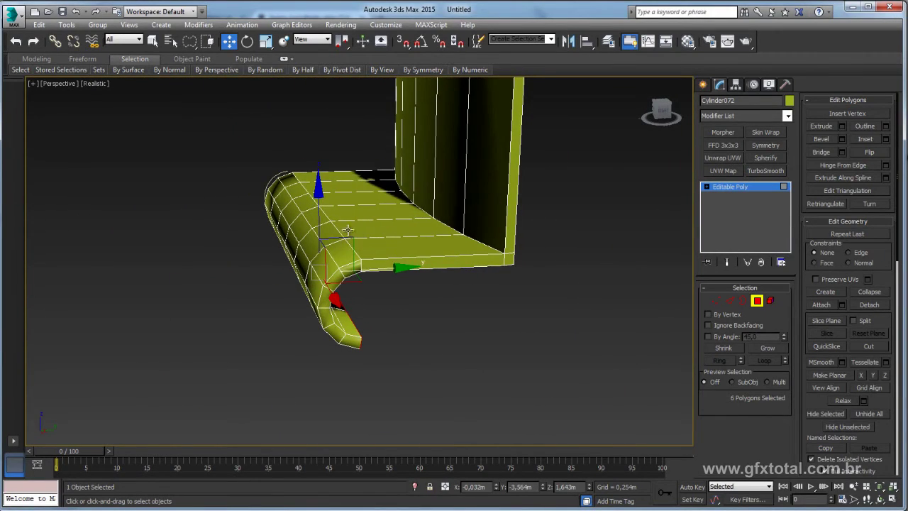
pyautogui.rightClick(336, 209)
pyautogui.click(505, 339)
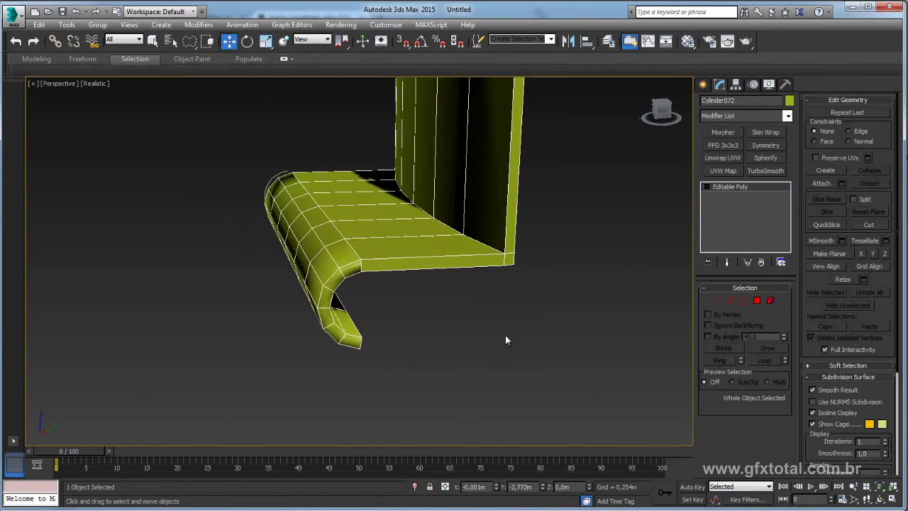
pyautogui.click(732, 301)
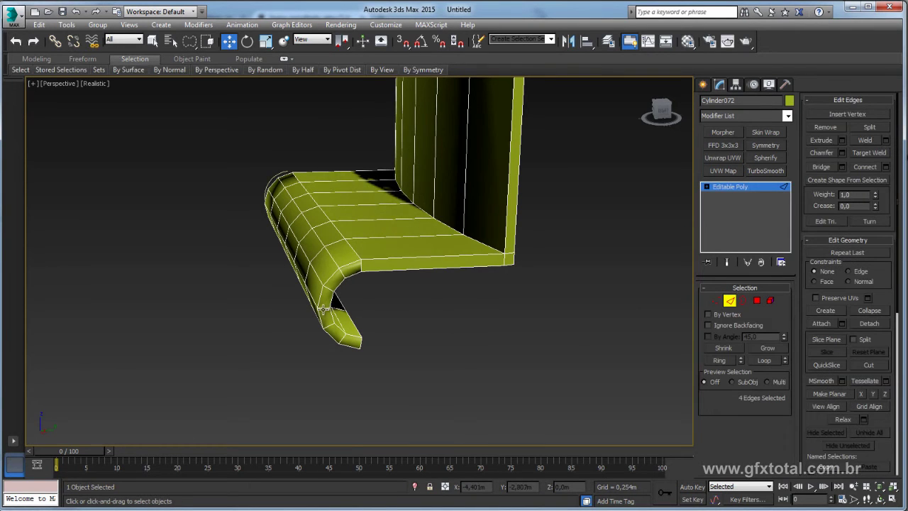
# Select the lip's edge loop, then delete the hooked tip's polygons.
pyautogui.doubleClick(323, 310)
pyautogui.moveTo(322, 310)
pyautogui.keyDown('alt'); pyautogui.mouseDown(button='middle')
pyautogui.moveTo(317, 235)
pyautogui.moveTo(351, 258)
pyautogui.mouseUp(button='middle'); pyautogui.keyUp('alt')
pyautogui.press('r')
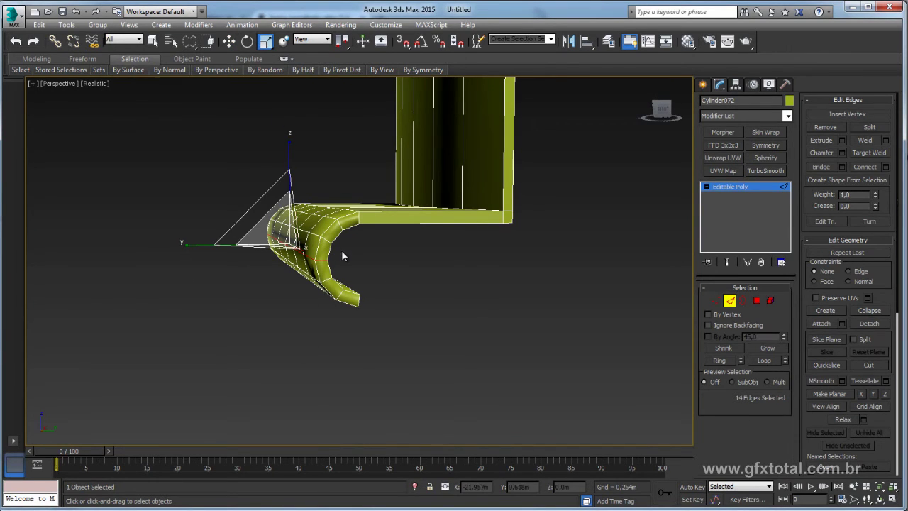
pyautogui.keyDown('alt'); pyautogui.moveTo(341, 250); pyautogui.dragTo(336, 249, button='middle'); pyautogui.keyUp('alt')
pyautogui.click(749, 301)
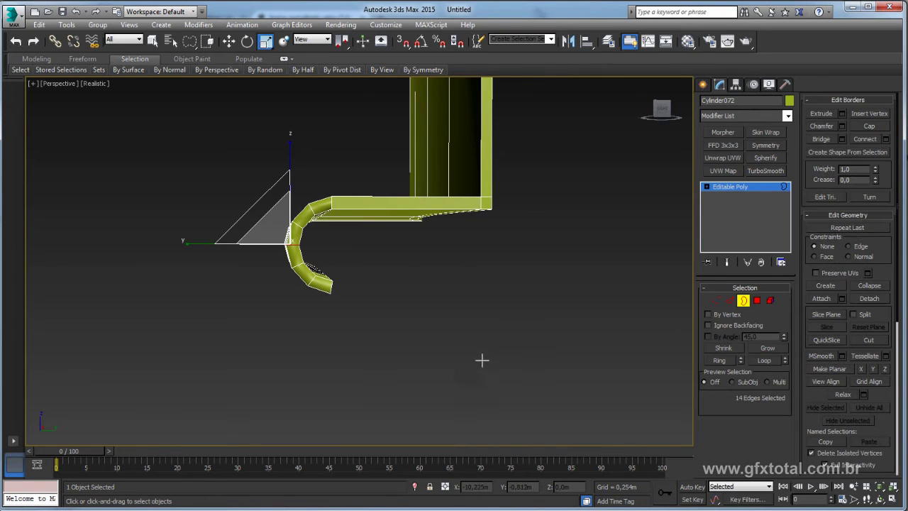
pyautogui.click(757, 301)
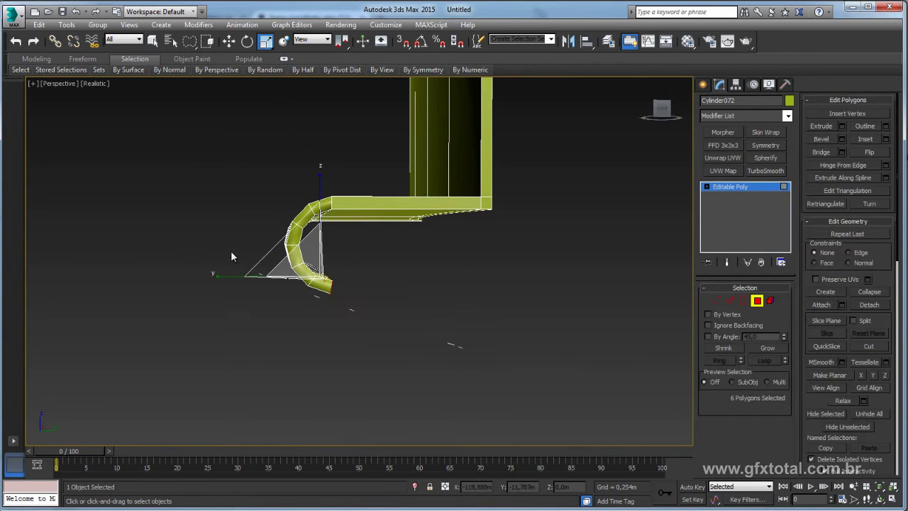
pyautogui.press('F2')
pyautogui.press('Delete')
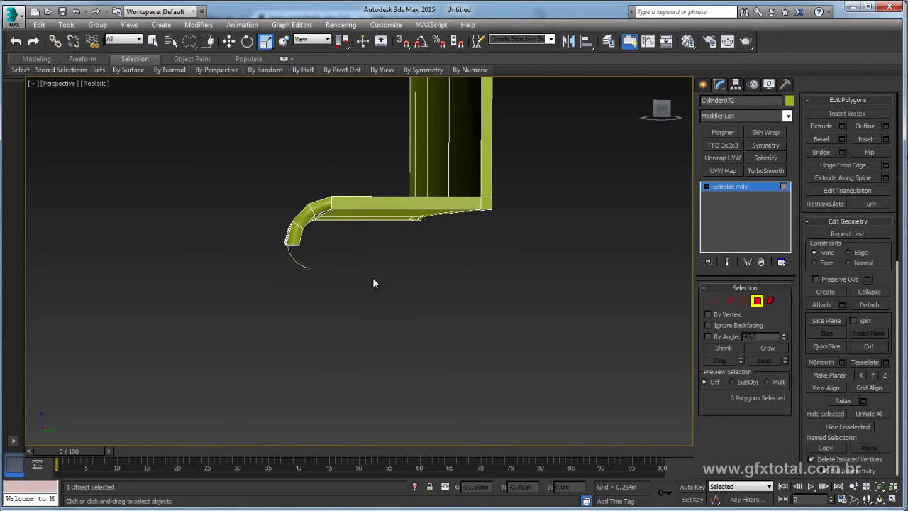
# Select the lip's open bottom border in Border mode.
pyautogui.moveTo(374, 284)
pyautogui.keyDown('alt'); pyautogui.mouseDown(button='middle')
pyautogui.moveTo(401, 295)
pyautogui.moveTo(754, 199)
pyautogui.mouseUp(button='middle'); pyautogui.keyUp('alt')
pyautogui.click(743, 300)
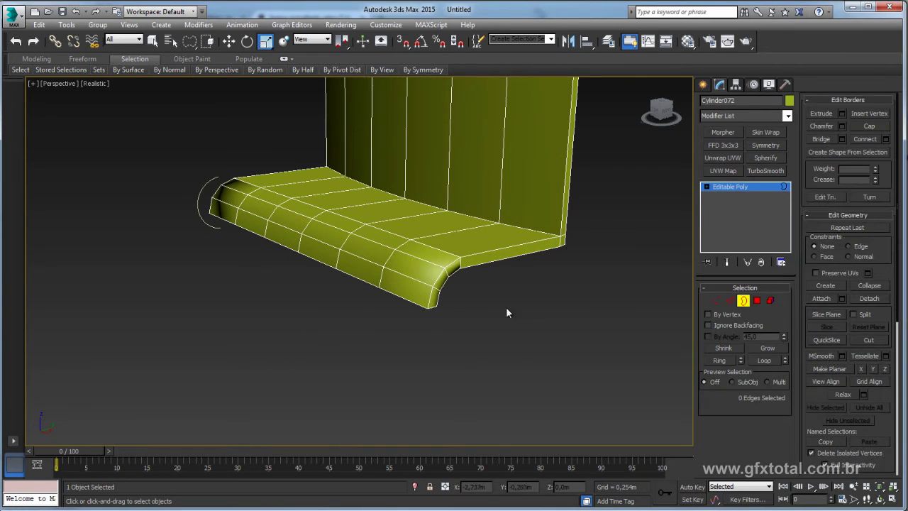
pyautogui.scroll(-5, 512, 307)
pyautogui.scroll(5, 472, 327)
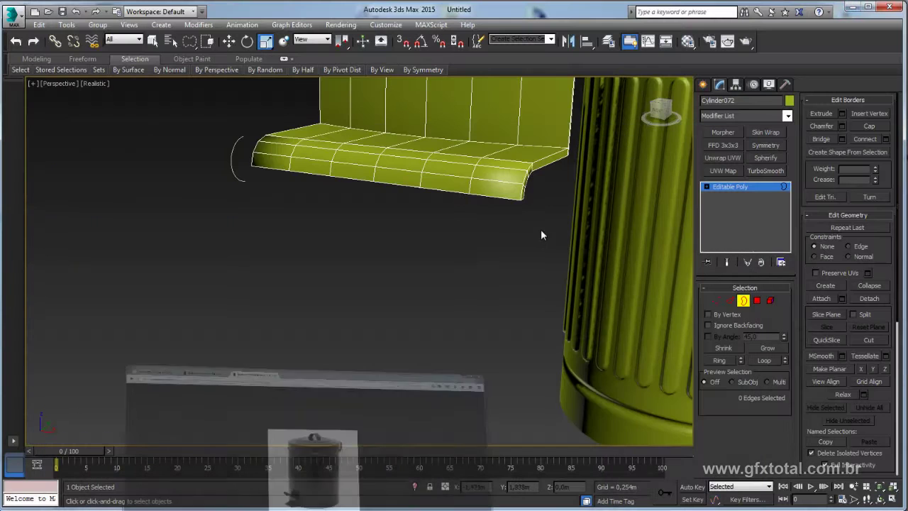
pyautogui.click(410, 195)
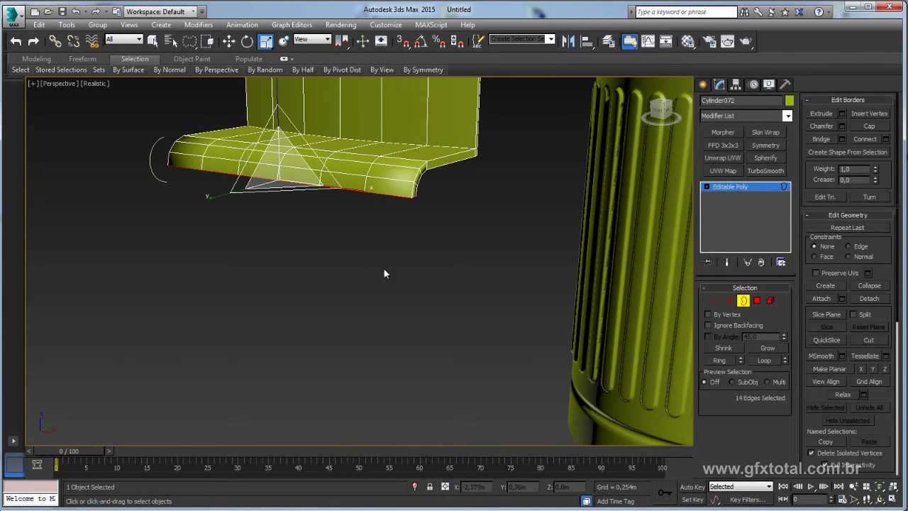
# Add a Symmetry modifier on the Z axis and collapse it to Editable Poly.
pyautogui.click(787, 116)
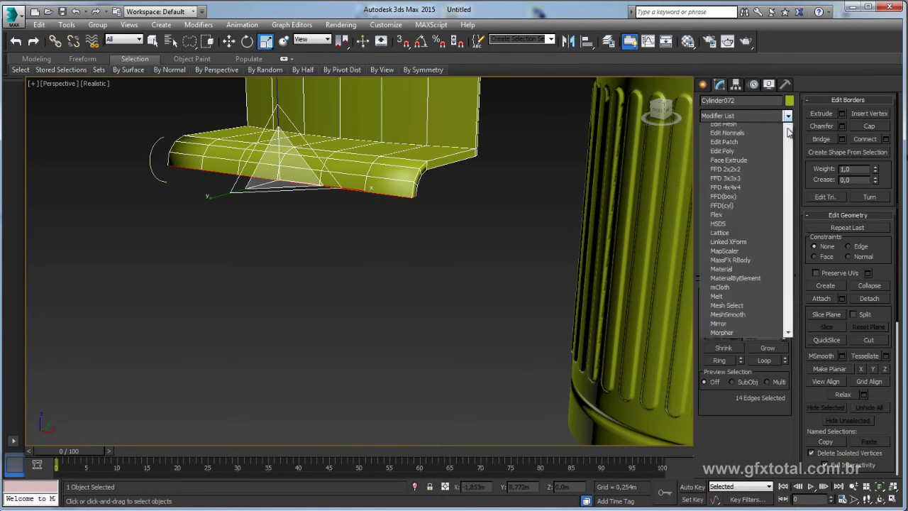
pyautogui.moveTo(789, 163); pyautogui.dragTo(790, 416)
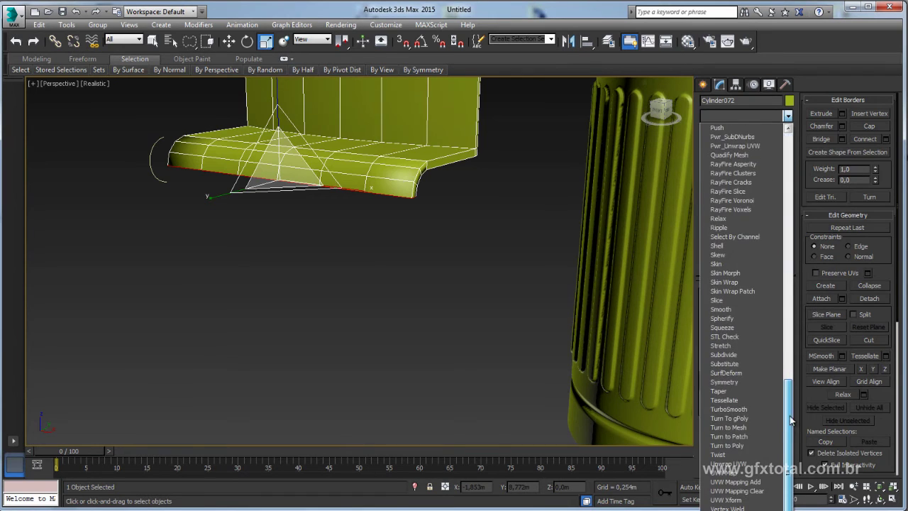
pyautogui.click(751, 382)
pyautogui.moveTo(412, 254)
pyautogui.keyDown('alt'); pyautogui.mouseDown(button='middle')
pyautogui.moveTo(407, 286)
pyautogui.moveTo(435, 299)
pyautogui.moveTo(547, 290)
pyautogui.mouseUp(button='middle'); pyautogui.keyUp('alt')
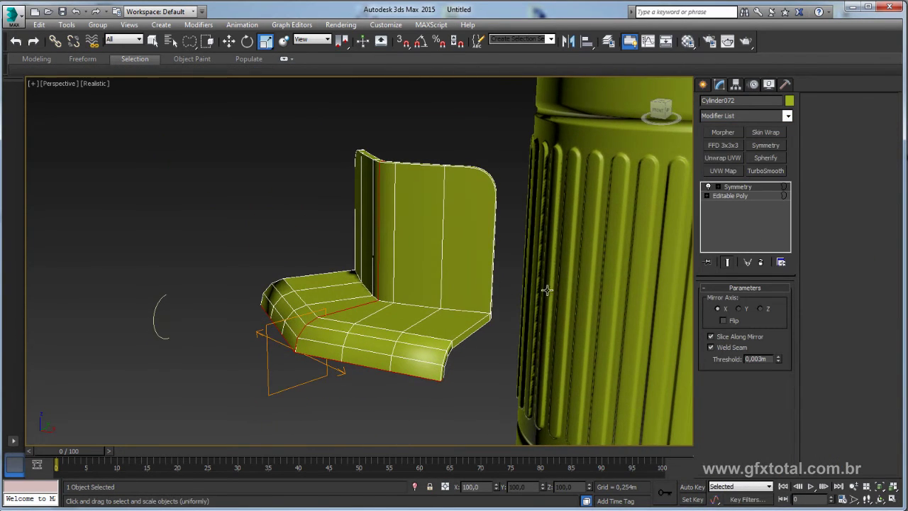
pyautogui.click(739, 309)
pyautogui.click(760, 310)
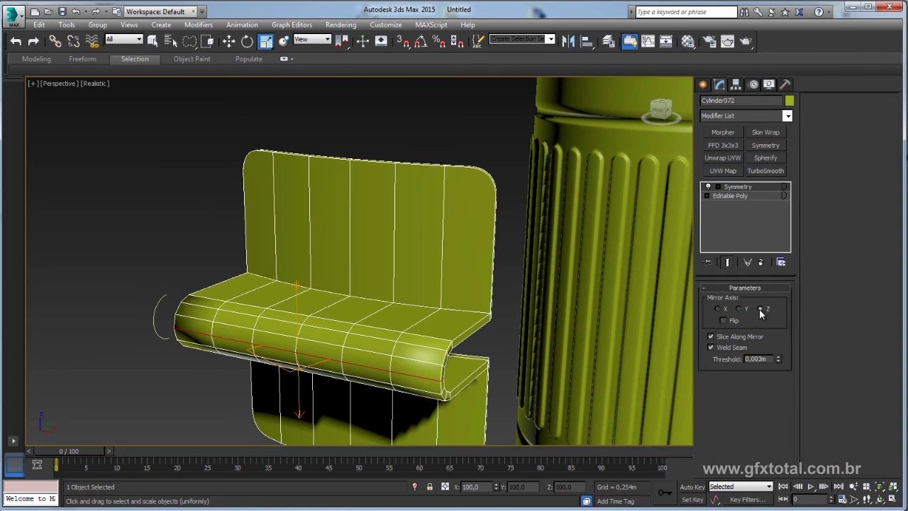
pyautogui.moveTo(544, 326)
pyautogui.keyDown('alt'); pyautogui.mouseDown(button='middle')
pyautogui.moveTo(519, 284)
pyautogui.moveTo(528, 314)
pyautogui.mouseUp(button='middle'); pyautogui.keyUp('alt')
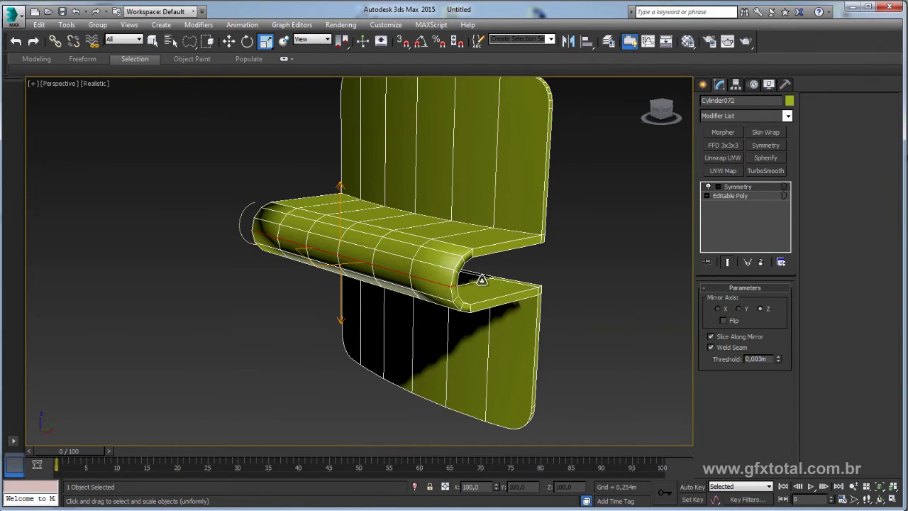
pyautogui.rightClick(418, 255)
pyautogui.moveTo(454, 362)
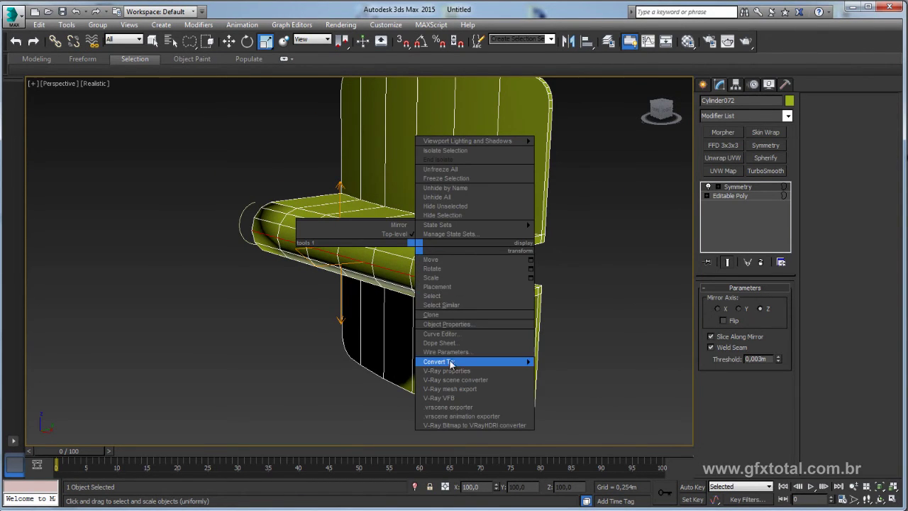
pyautogui.click(583, 375)
# Select the hinge roll vertices and slide them slightly along Y.
pyautogui.press('1')
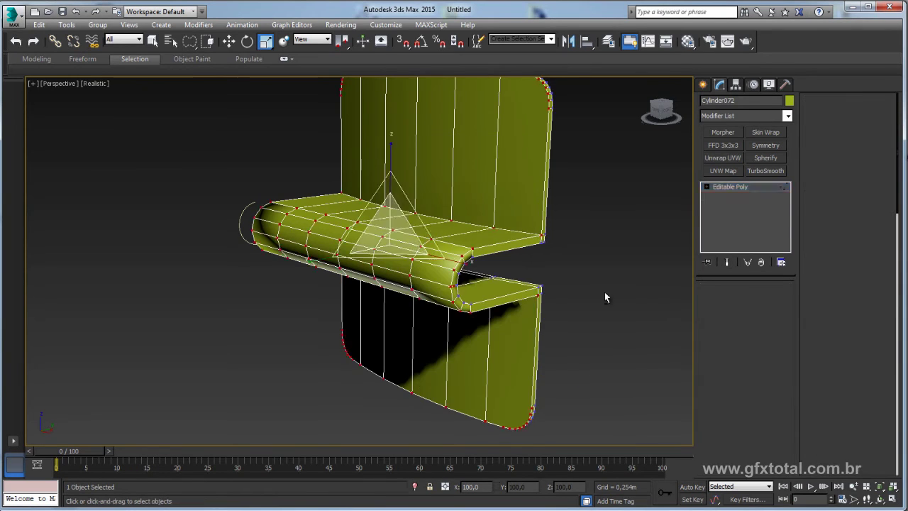
pyautogui.moveTo(605, 292)
pyautogui.keyDown('alt'); pyautogui.mouseDown(button='middle')
pyautogui.moveTo(539, 278)
pyautogui.moveTo(408, 286)
pyautogui.moveTo(327, 305)
pyautogui.mouseUp(button='middle'); pyautogui.keyUp('alt')
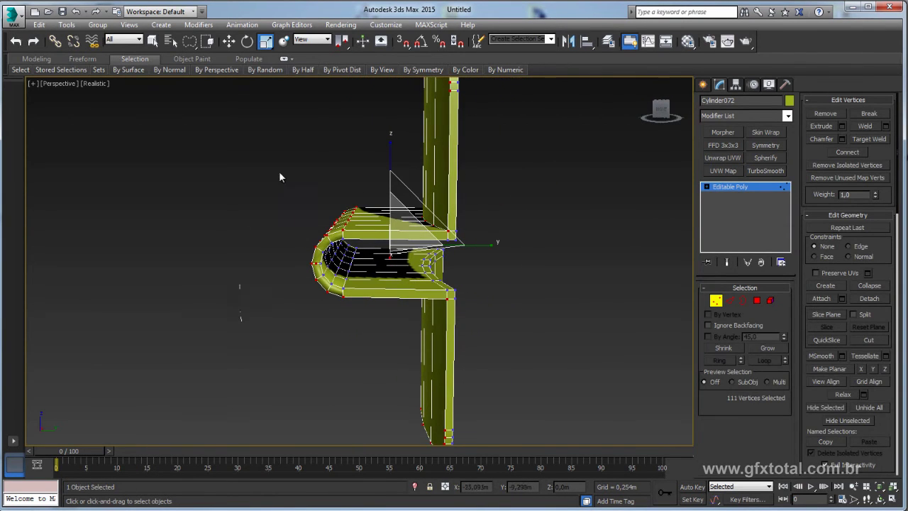
pyautogui.keyDown('alt'); pyautogui.moveTo(465, 206); pyautogui.dragTo(416, 306); pyautogui.keyUp('alt')
pyautogui.press('w')
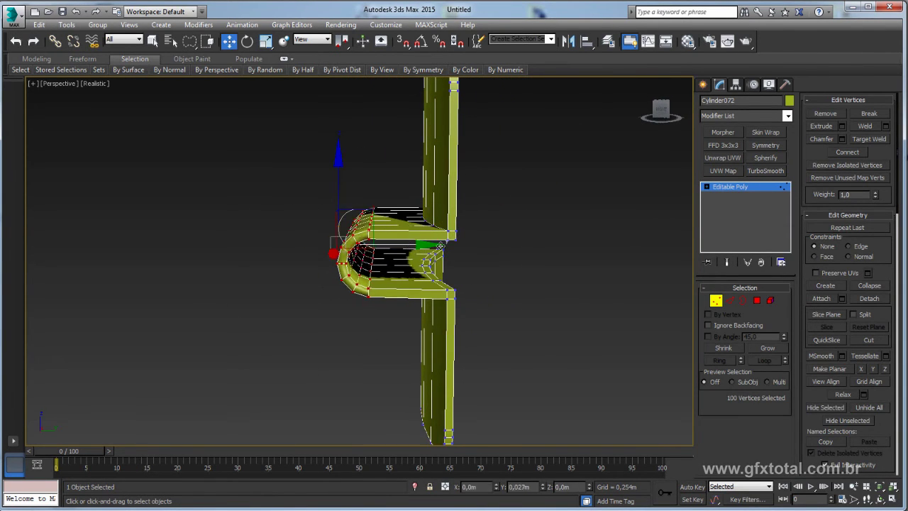
pyautogui.moveTo(440, 246); pyautogui.dragTo(470, 245)
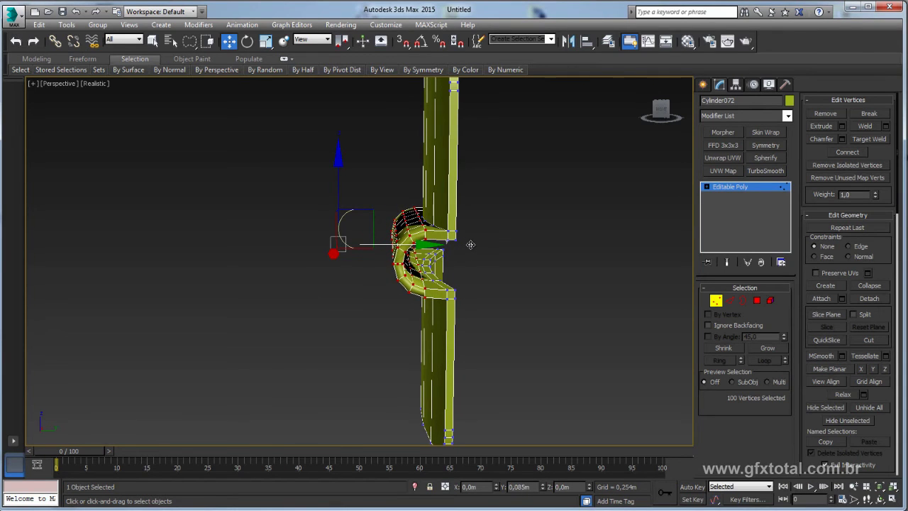
pyautogui.click(738, 189)
# Select the whole plate element and apply Auto Smooth to its polygons.
pyautogui.scroll(5, 495, 239)
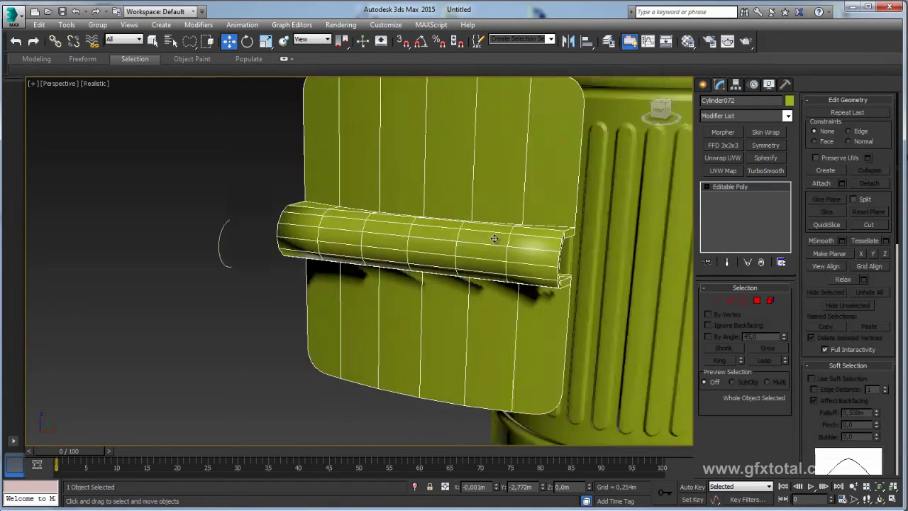
pyautogui.keyDown('alt'); pyautogui.moveTo(494, 240); pyautogui.dragTo(287, 183, button='middle'); pyautogui.keyUp('alt')
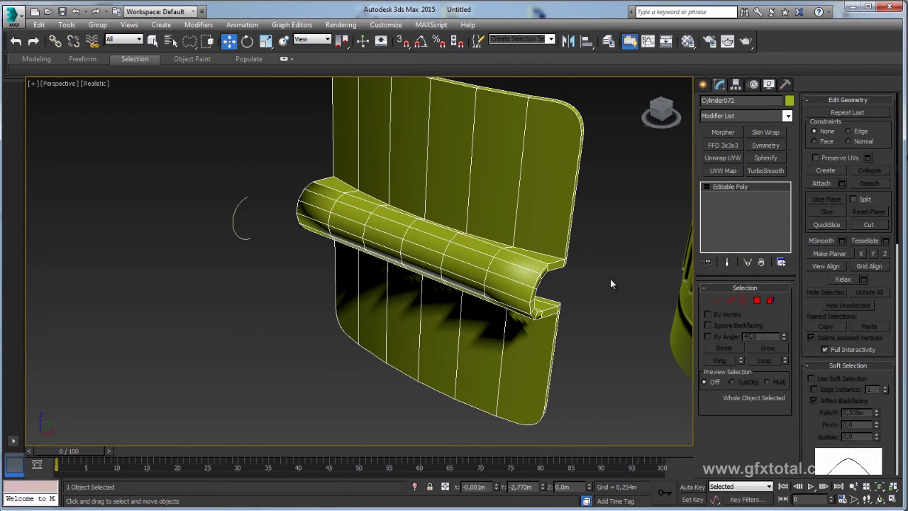
pyautogui.keyDown('alt'); pyautogui.moveTo(591, 338); pyautogui.dragTo(604, 315, button='middle'); pyautogui.keyUp('alt')
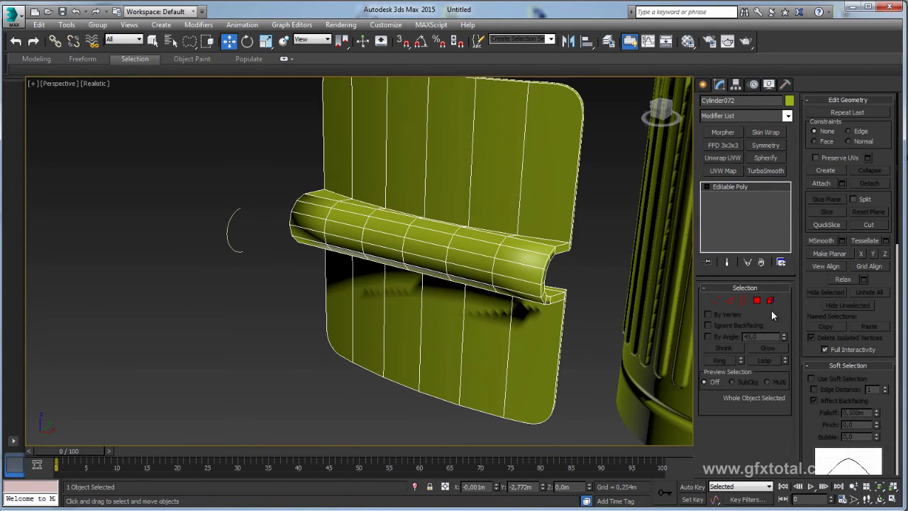
pyautogui.click(770, 300)
pyautogui.click(512, 331)
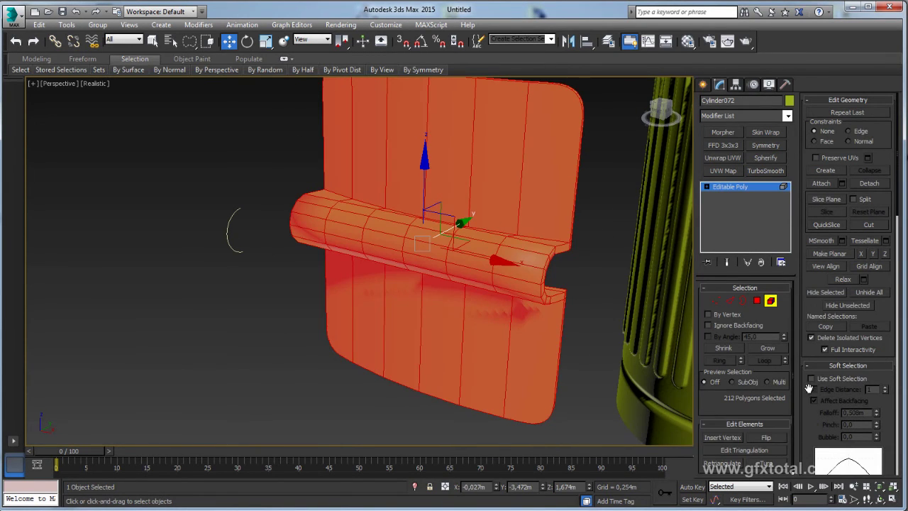
pyautogui.scroll(-3, 810, 388)
pyautogui.scroll(-5, 816, 341)
pyautogui.scroll(-5, 832, 243)
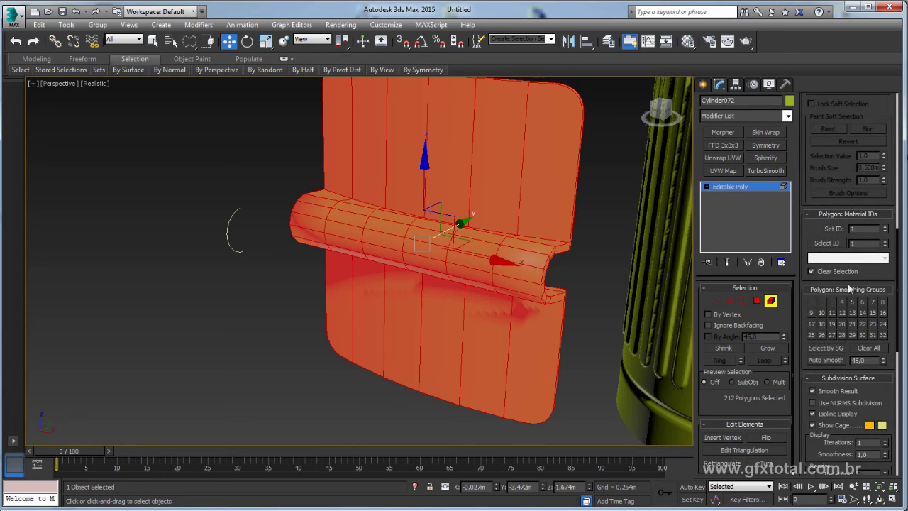
pyautogui.click(826, 360)
pyautogui.click(731, 188)
# Switch viewport shading from Realistic to plain Shaded and reselect the hinged plate Cylinder072.
pyautogui.click(634, 208)
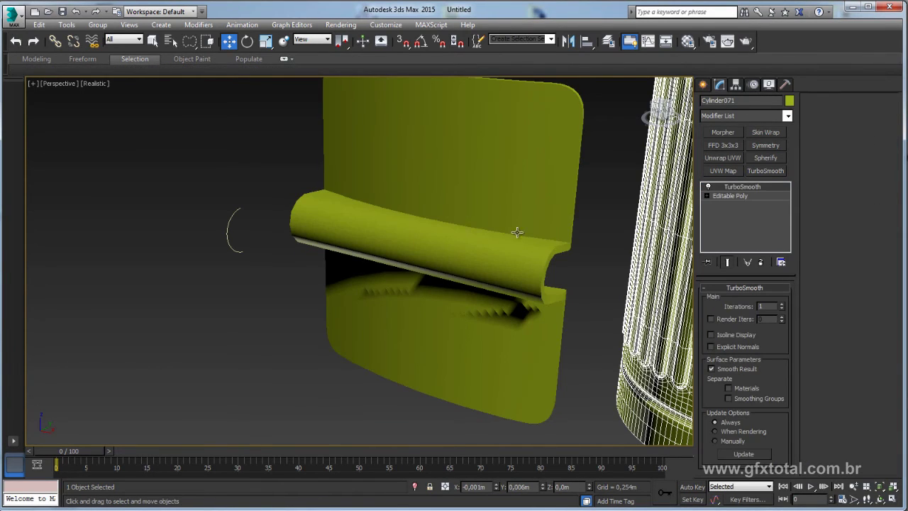
pyautogui.click(451, 301)
pyautogui.keyDown('alt'); pyautogui.moveTo(451, 302); pyautogui.dragTo(514, 298, button='middle'); pyautogui.keyUp('alt')
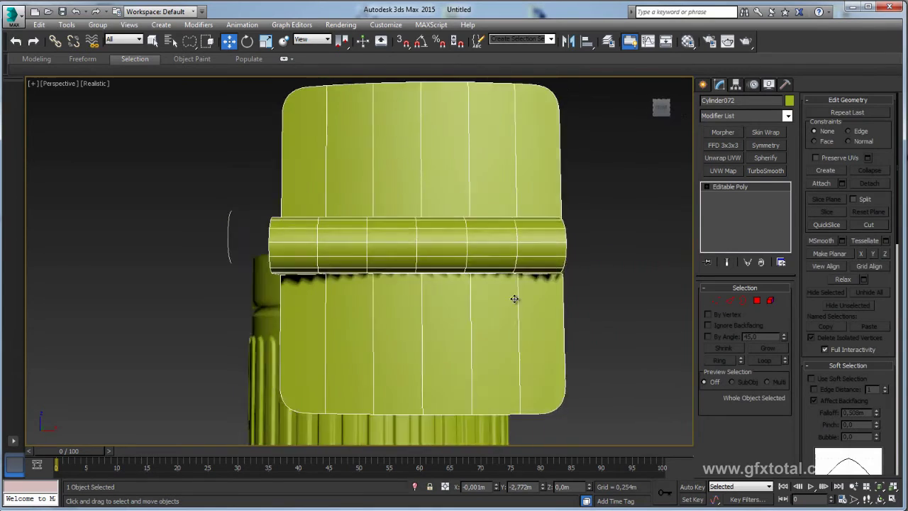
pyautogui.click(99, 84)
pyautogui.click(142, 106)
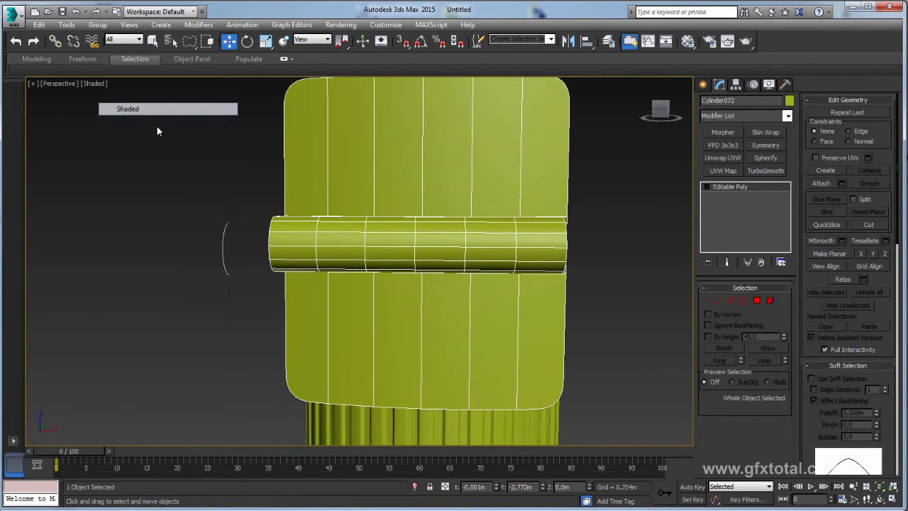
pyautogui.click(227, 192)
pyautogui.click(266, 261)
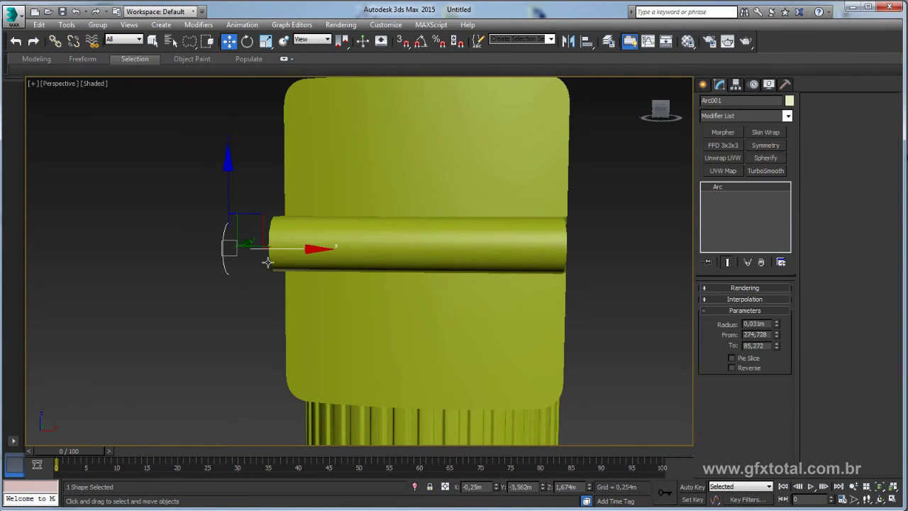
pyautogui.click(372, 233)
pyautogui.moveTo(373, 231)
pyautogui.keyDown('alt'); pyautogui.mouseDown(button='middle')
pyautogui.moveTo(442, 233)
pyautogui.moveTo(661, 304)
pyautogui.mouseUp(button='middle'); pyautogui.keyUp('alt')
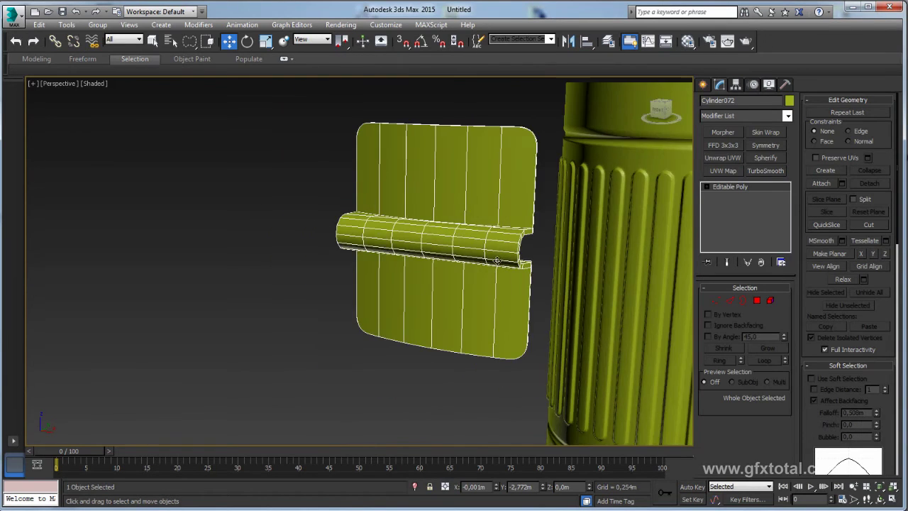
pyautogui.click(716, 301)
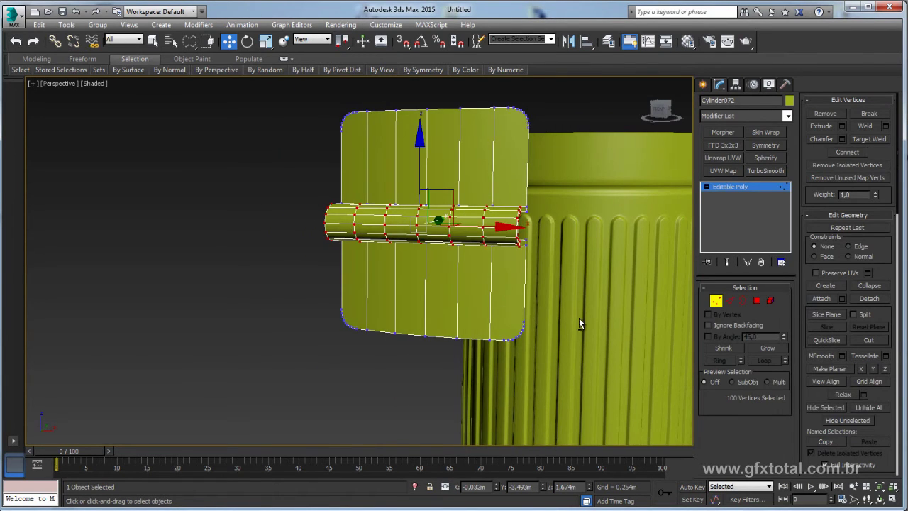
pyautogui.moveTo(580, 318)
pyautogui.keyDown('alt'); pyautogui.mouseDown(button='middle')
pyautogui.moveTo(619, 327)
pyautogui.moveTo(568, 319)
pyautogui.mouseUp(button='middle'); pyautogui.keyUp('alt')
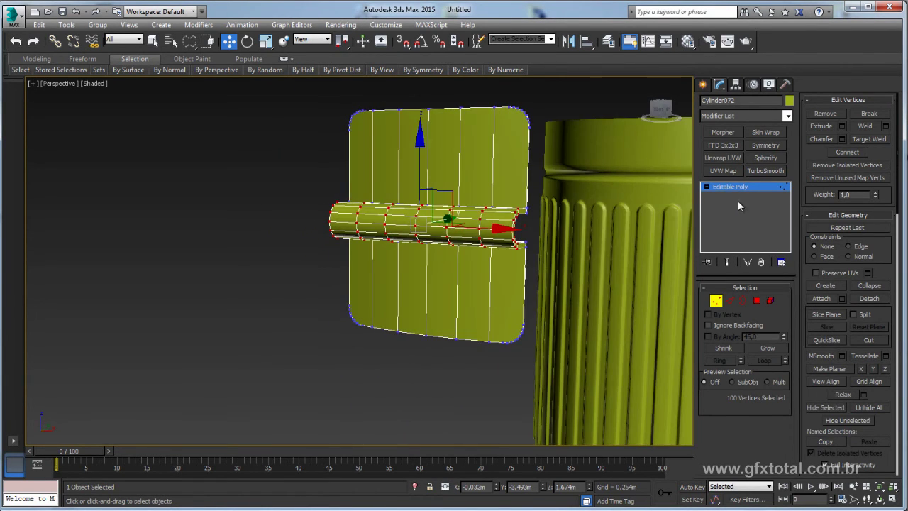
pyautogui.click(738, 206)
pyautogui.scroll(-5, 513, 234)
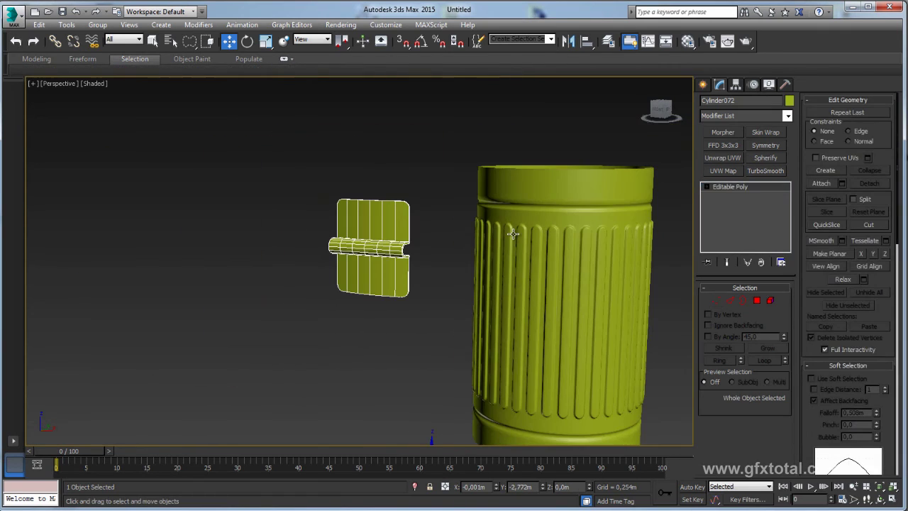
# Give Cylinder072 a blue object colour.
pyautogui.click(790, 100)
pyautogui.click(705, 252)
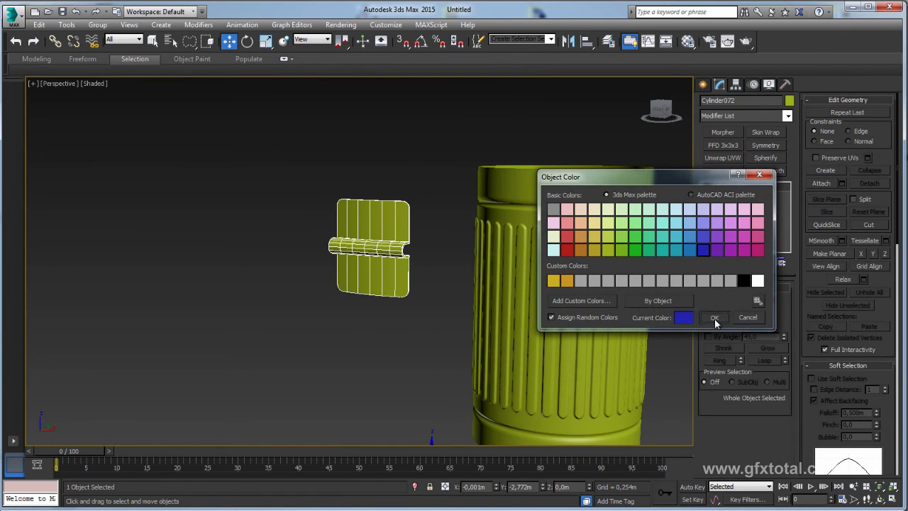
pyautogui.click(714, 317)
pyautogui.keyDown('alt'); pyautogui.moveTo(539, 284); pyautogui.dragTo(460, 230, button='middle'); pyautogui.keyUp('alt')
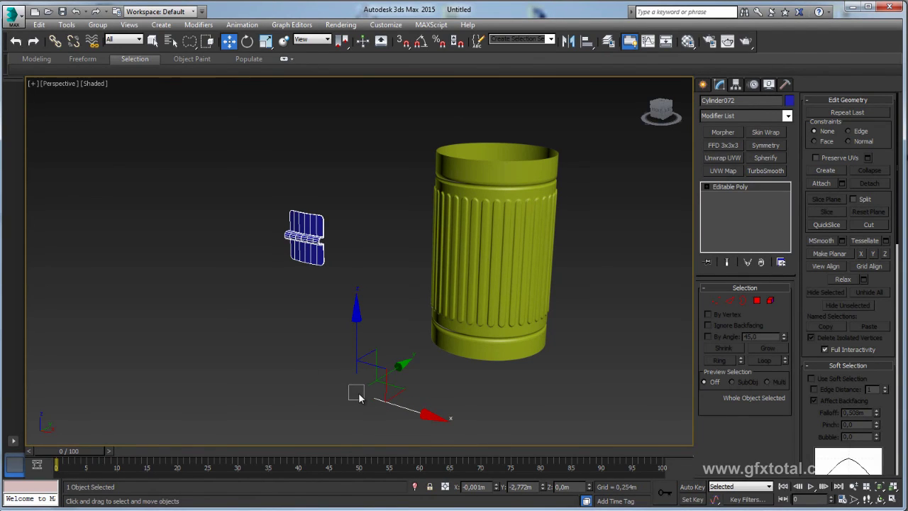
# Align the blue plate to the fluted can on X, Y and Z, pivot point to pivot point.
pyautogui.click(587, 41)
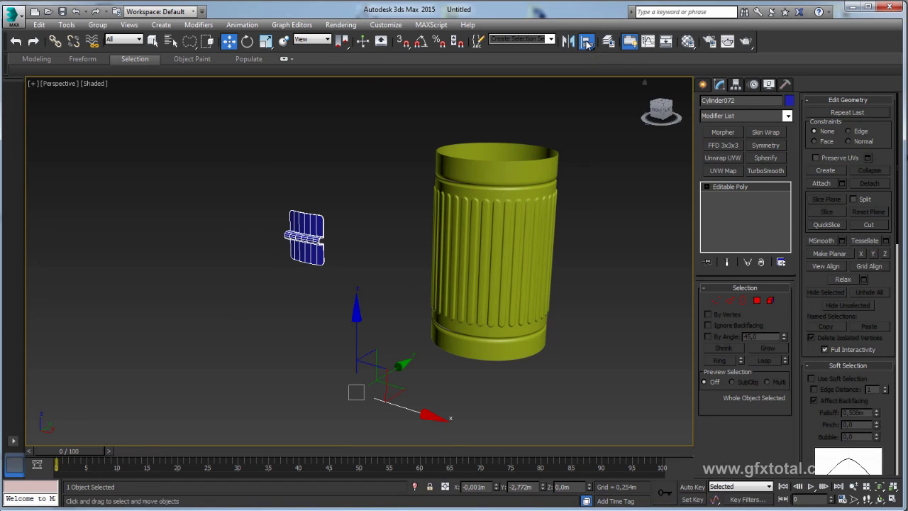
pyautogui.click(477, 213)
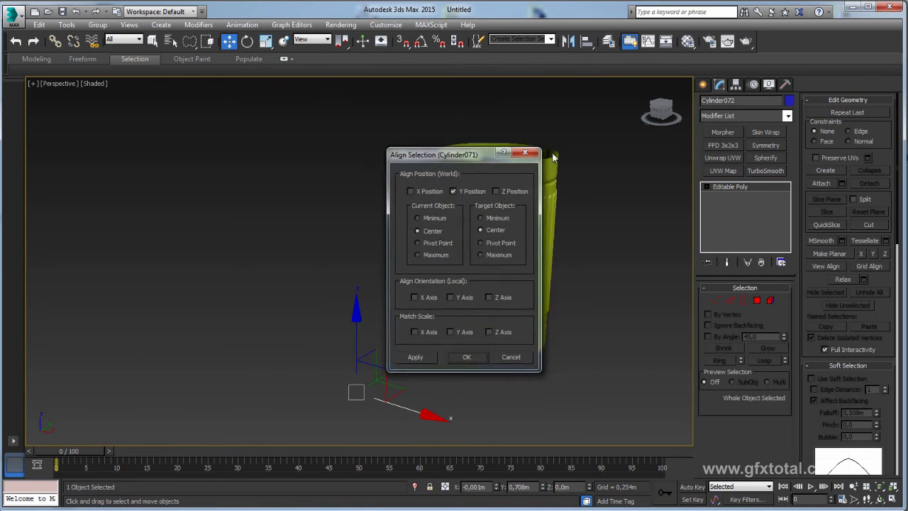
pyautogui.moveTo(485, 156); pyautogui.dragTo(655, 163)
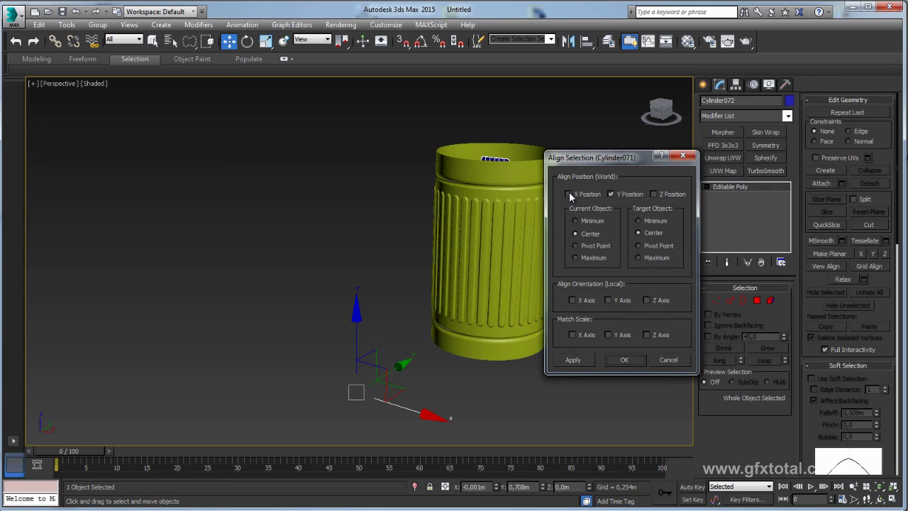
pyautogui.click(569, 194)
pyautogui.click(655, 196)
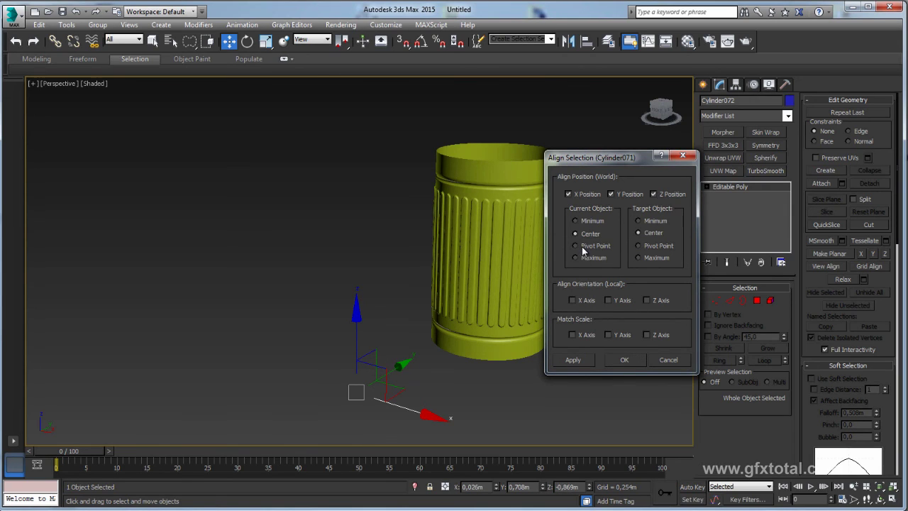
pyautogui.click(575, 245)
pyautogui.click(639, 246)
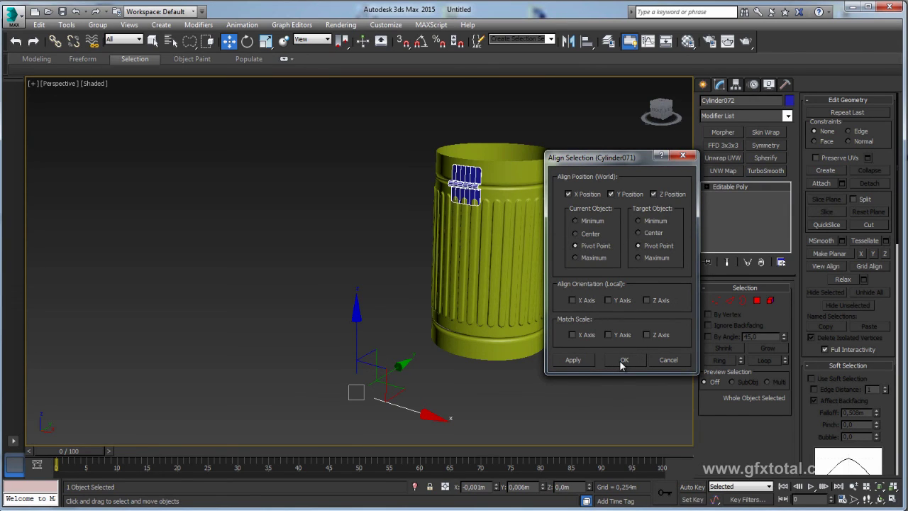
pyautogui.click(624, 360)
pyautogui.scroll(5, 472, 228)
pyautogui.keyDown('alt'); pyautogui.moveTo(539, 256); pyautogui.dragTo(689, 254, button='middle'); pyautogui.keyUp('alt')
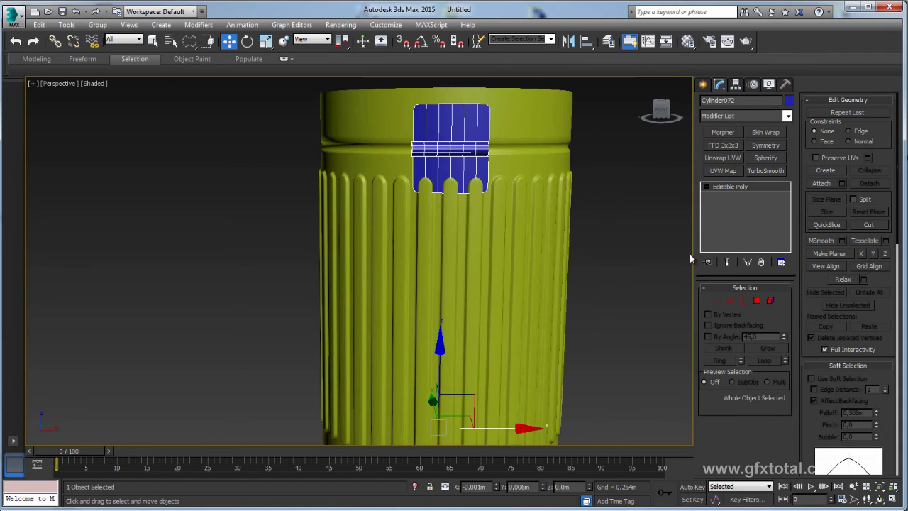
# Raise the blue plate's lower vertices along Z so it ends just below the bin's top rim.
pyautogui.click(716, 301)
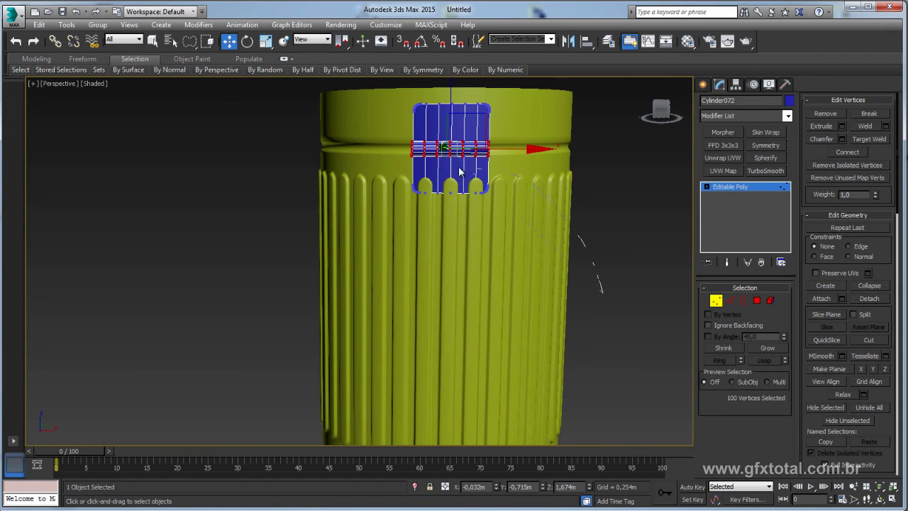
pyautogui.moveTo(448, 252); pyautogui.dragTo(408, 177)
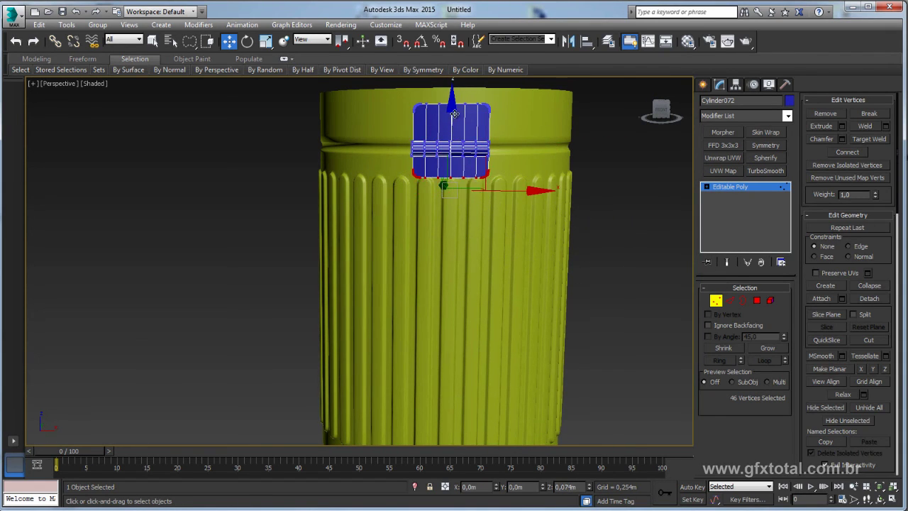
pyautogui.moveTo(497, 124); pyautogui.dragTo(499, 174, button='middle')
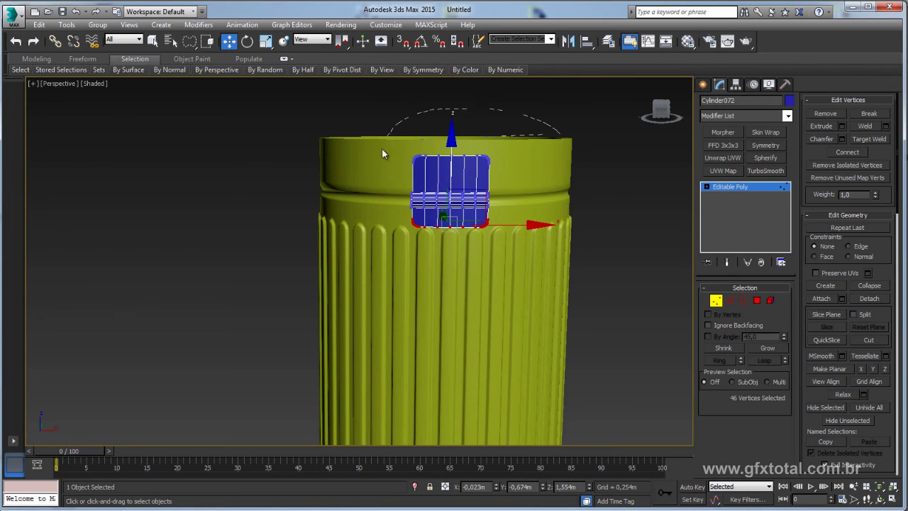
pyautogui.moveTo(451, 139); pyautogui.dragTo(452, 82)
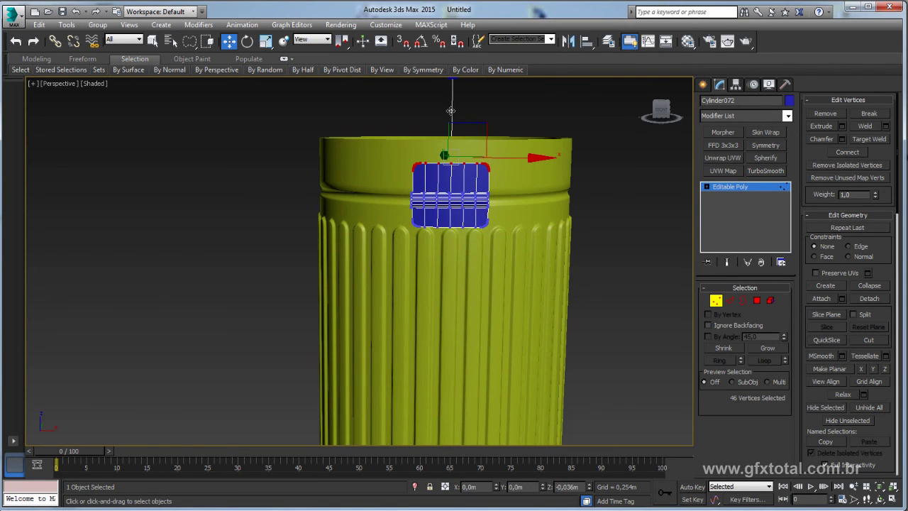
pyautogui.click(730, 186)
pyautogui.moveTo(645, 211)
pyautogui.keyDown('alt'); pyautogui.mouseDown(button='middle')
pyautogui.moveTo(519, 236)
pyautogui.moveTo(596, 239)
pyautogui.moveTo(631, 188)
pyautogui.mouseUp(button='middle'); pyautogui.keyUp('alt')
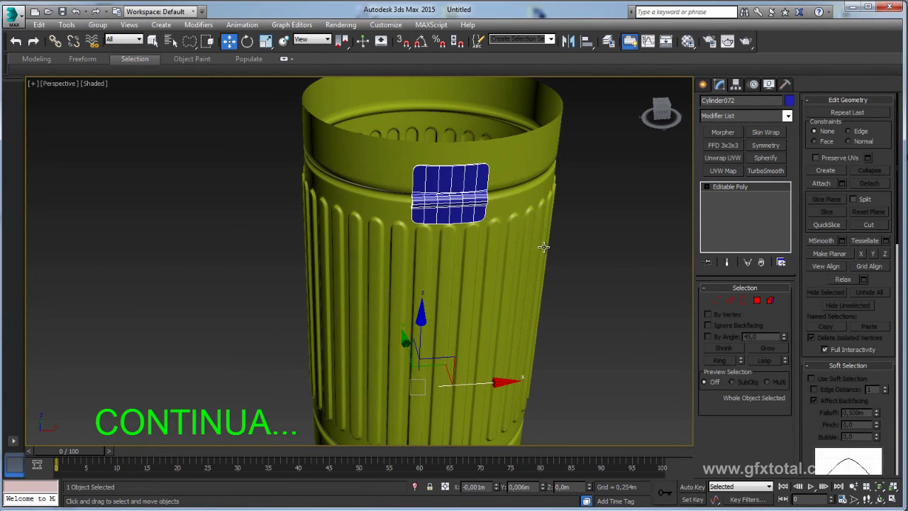
# Centre the can in the Front view and display the plate's mesh in wireframe.
pyautogui.press('f')
pyautogui.scroll(-3, 575, 213)
pyautogui.moveTo(575, 229); pyautogui.dragTo(496, 213, button='middle')
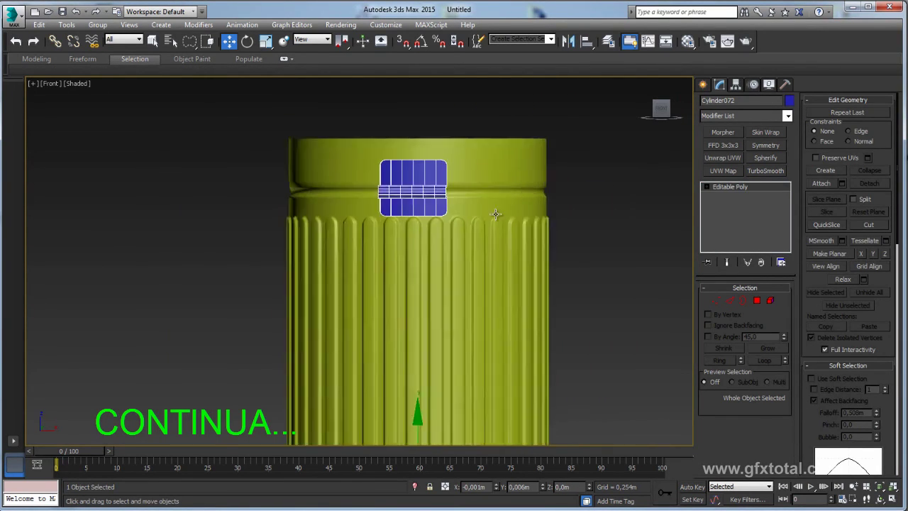
pyautogui.scroll(2, 496, 214)
pyautogui.press('F3')
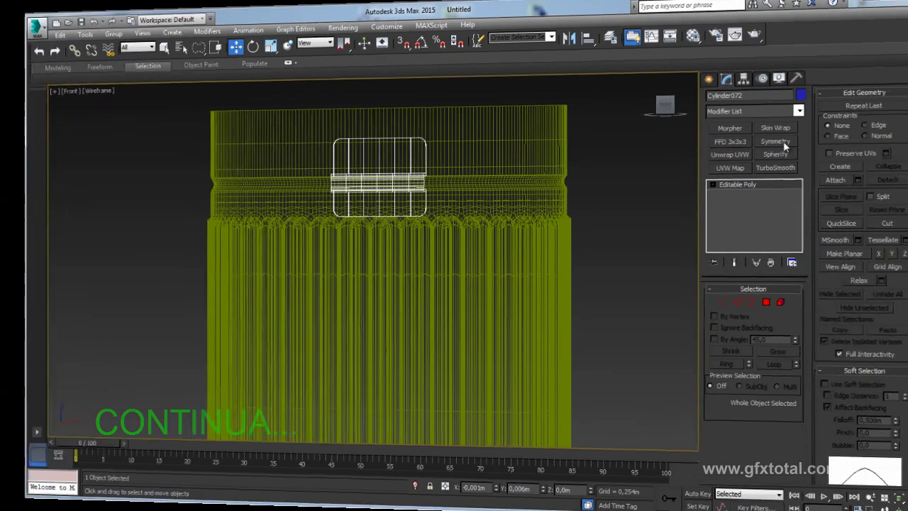